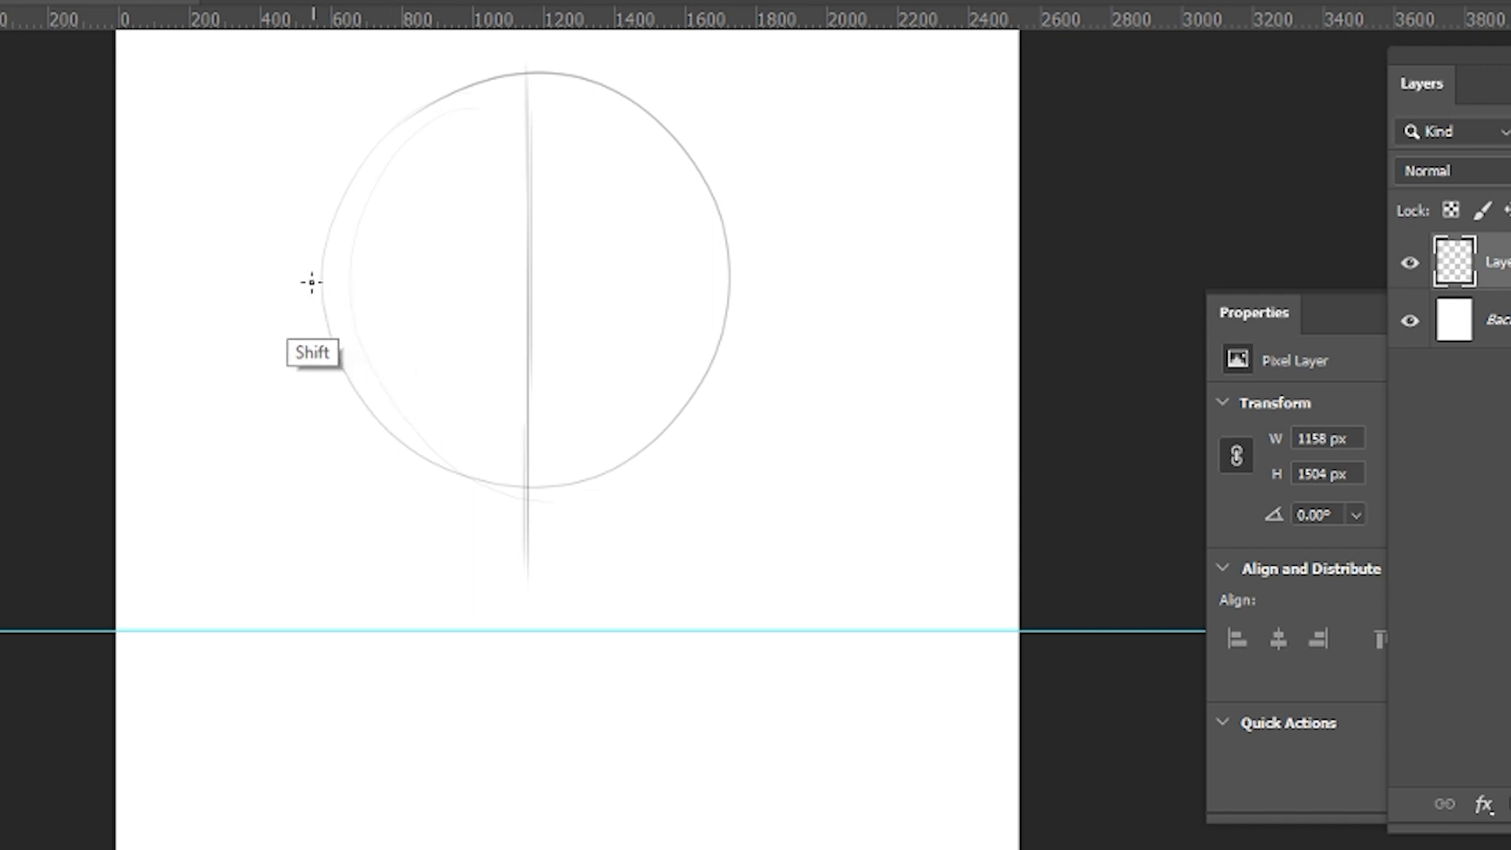
# - Sketch a flatter arc for the skull's crown and three horizontal guidelines across the lower half of the head circle
pyautogui.moveTo(340, 206); pyautogui.dragTo(730, 202)
pyautogui.moveTo(288, 309); pyautogui.dragTo(765, 308)
pyautogui.moveTo(325, 379); pyautogui.dragTo(779, 379)
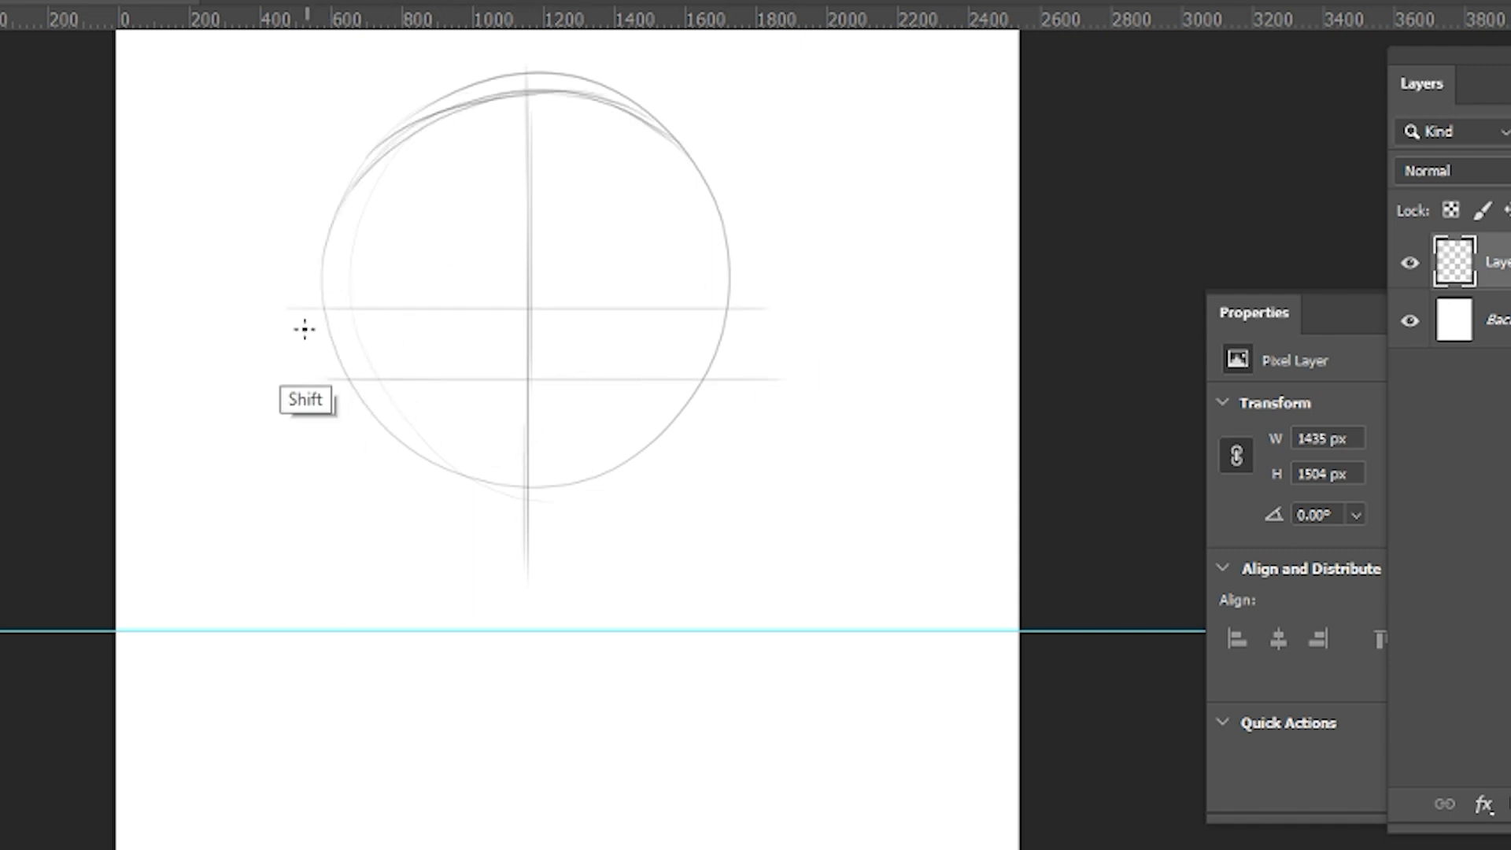
pyautogui.moveTo(299, 331); pyautogui.dragTo(779, 331)
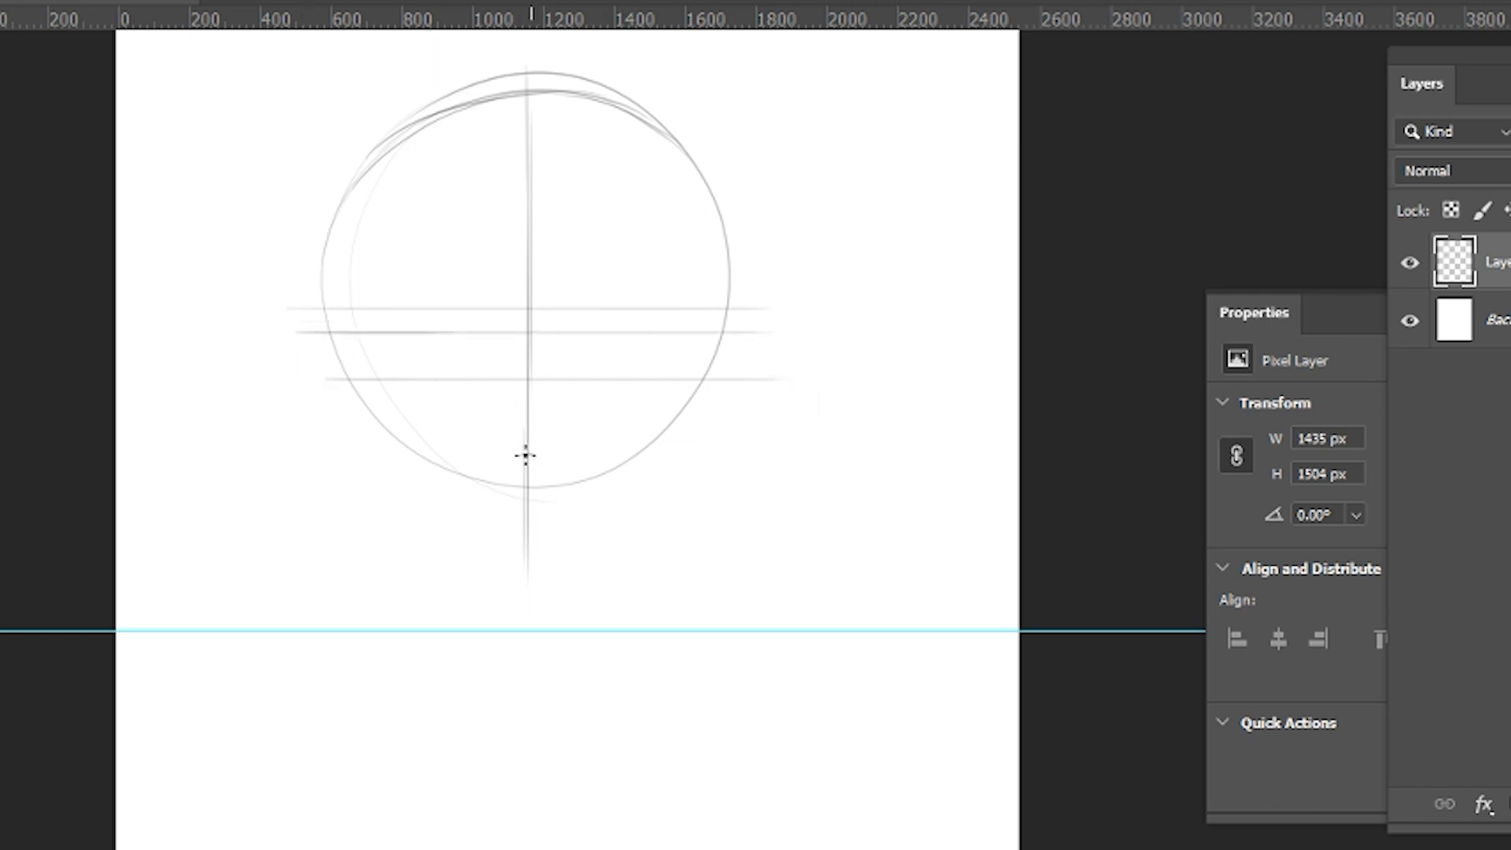
# - Sketch vertical side lines down the head circle at both temples to set the face width
pyautogui.moveTo(376, 145); pyautogui.dragTo(376, 441)
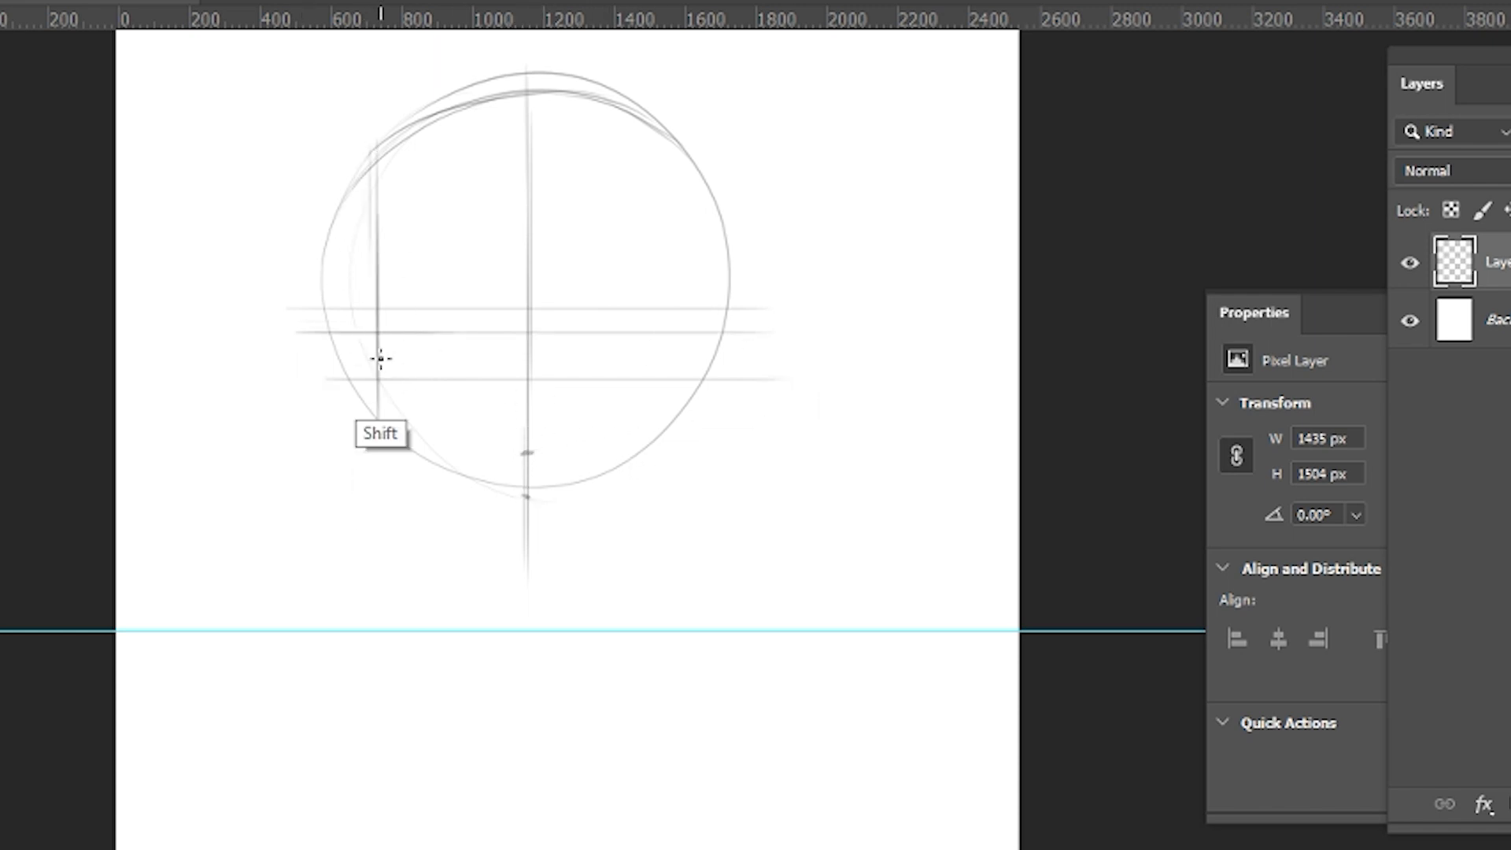
pyautogui.moveTo(691, 147)
pyautogui.mouseDown()
pyautogui.moveTo(691, 377)
pyautogui.moveTo(679, 290)
pyautogui.moveTo(673, 439)
pyautogui.mouseUp()
pyautogui.hotkey('ctrl', 'z')
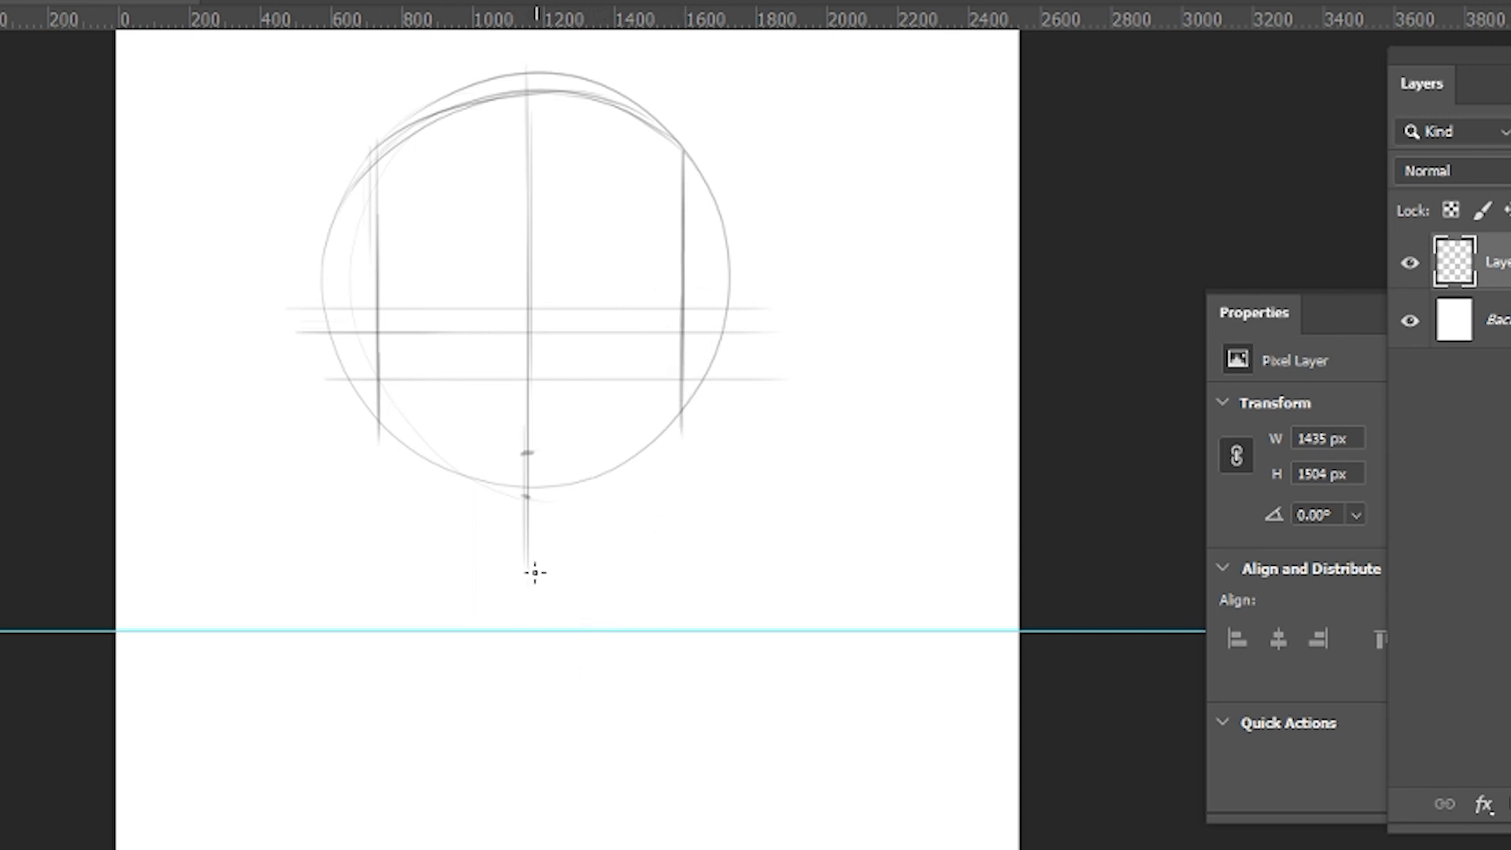
# - Sketch the chin and both tapering jaw sides, placing two horizontal guides at jaw level to match their angles
pyautogui.moveTo(528, 543); pyautogui.dragTo(526, 615)
pyautogui.moveTo(386, 462)
pyautogui.mouseDown()
pyautogui.moveTo(440, 563)
pyautogui.moveTo(515, 615)
pyautogui.mouseUp()
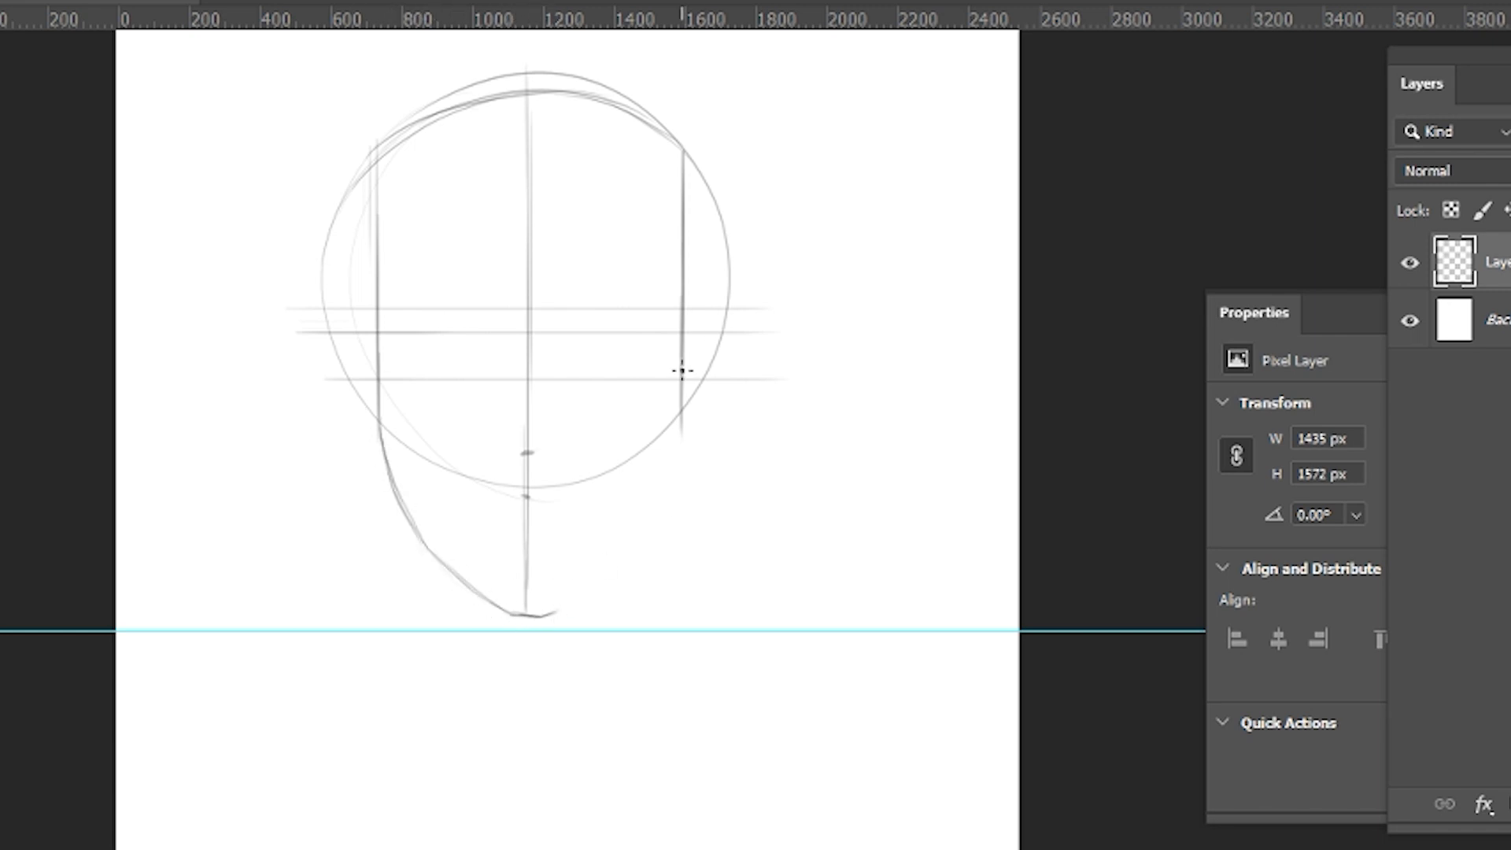
pyautogui.moveTo(678, 418); pyautogui.dragTo(651, 516)
pyautogui.moveTo(692, 22); pyautogui.dragTo(685, 541)
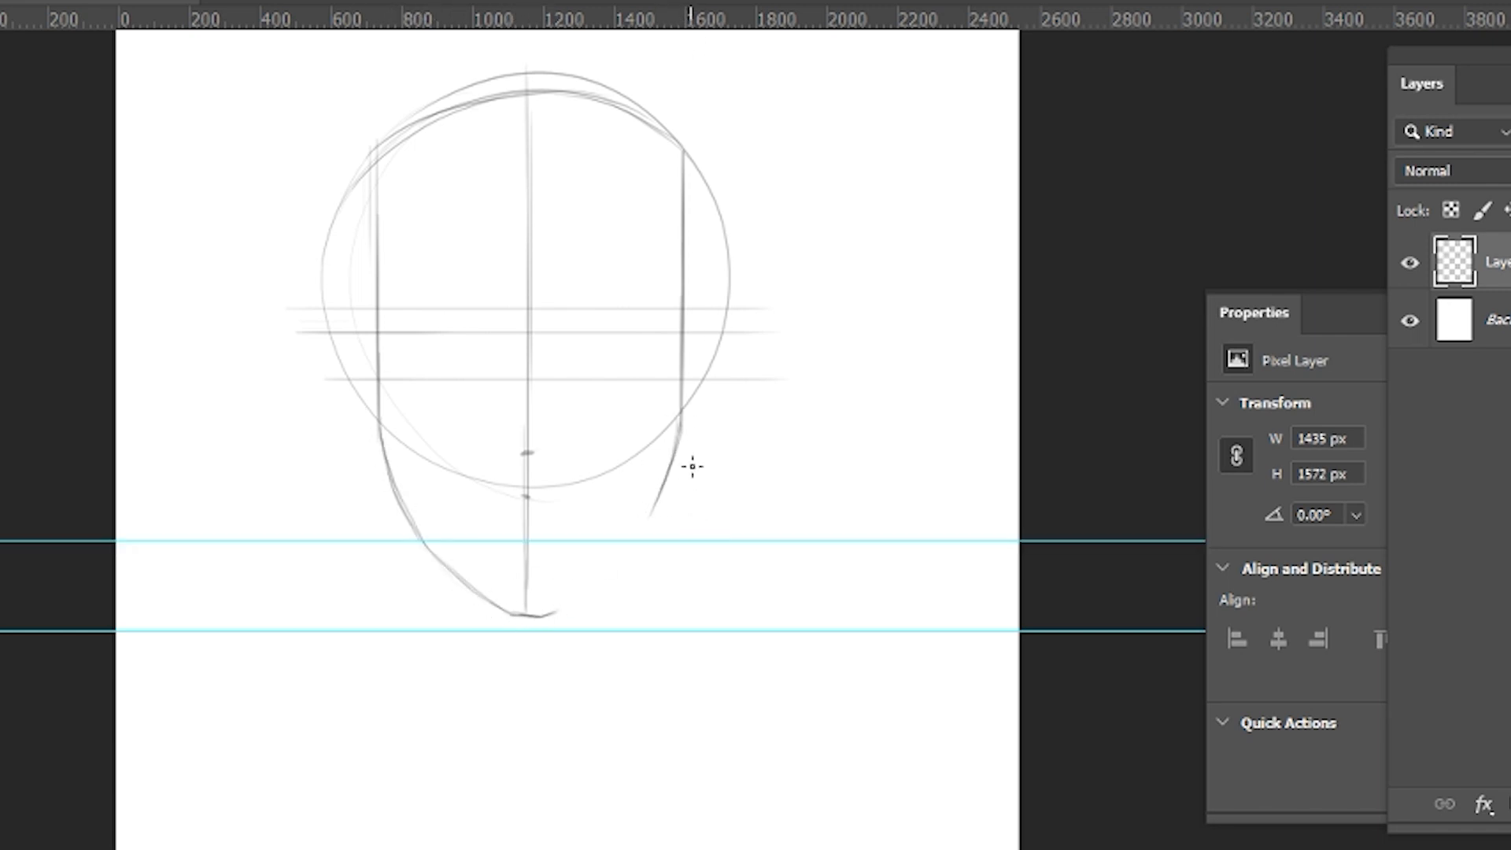
pyautogui.moveTo(682, 324); pyautogui.dragTo(673, 454)
pyautogui.moveTo(672, 20)
pyautogui.mouseDown()
pyautogui.moveTo(679, 432)
pyautogui.moveTo(698, 428)
pyautogui.moveTo(677, 428)
pyautogui.moveTo(641, 529)
pyautogui.moveTo(583, 600)
pyautogui.moveTo(533, 613)
pyautogui.moveTo(566, 607)
pyautogui.moveTo(654, 521)
pyautogui.mouseUp()
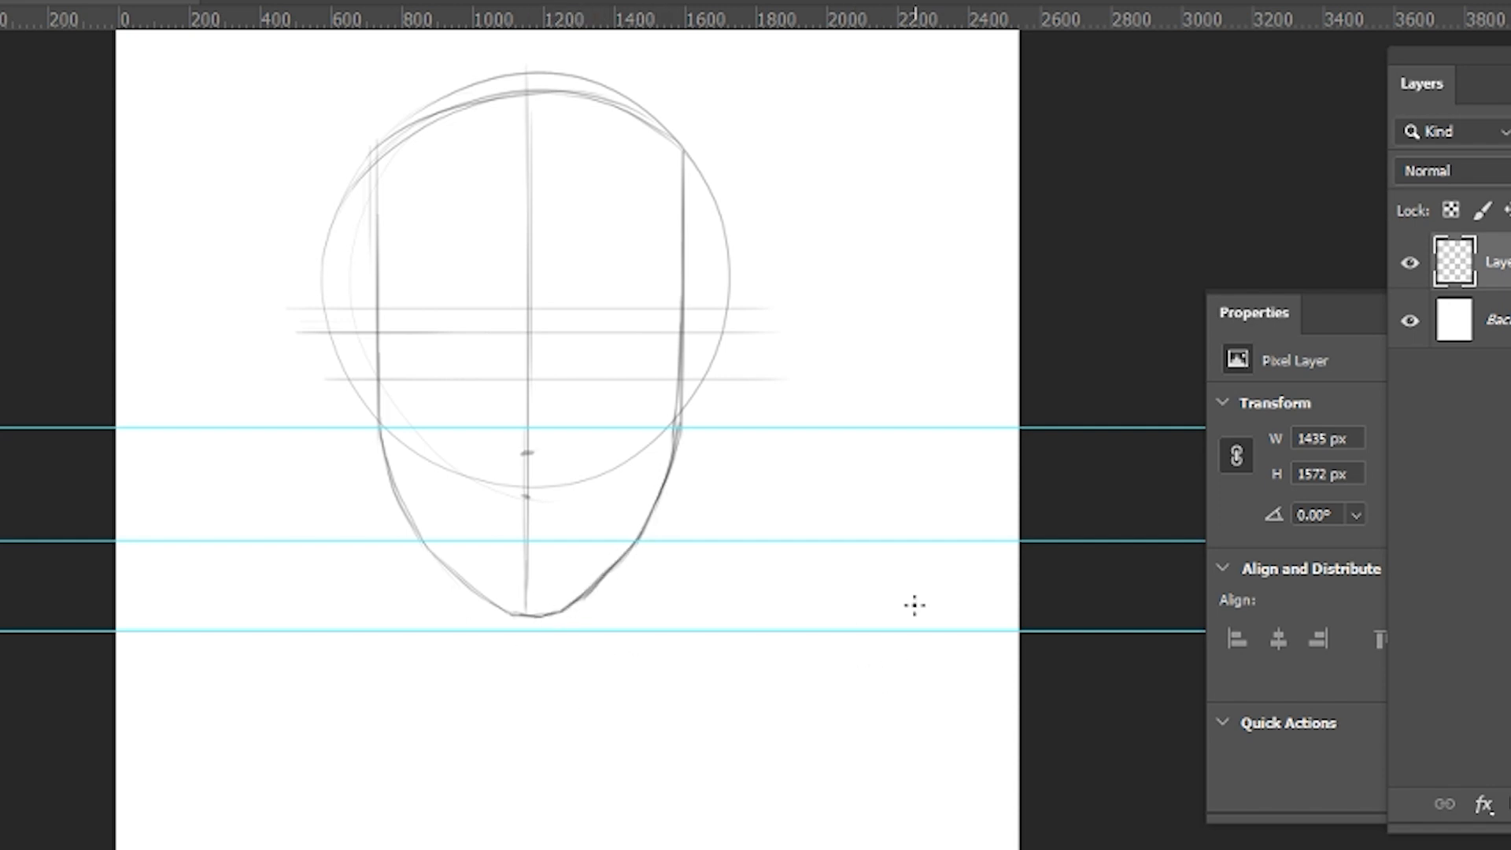
# - Sketch both ears along the sides of the face, from the brow guideline down to the upper horizontal guide
pyautogui.moveTo(336, 315); pyautogui.dragTo(378, 290)
pyautogui.moveTo(685, 311); pyautogui.dragTo(726, 283)
pyautogui.moveTo(376, 330)
pyautogui.mouseDown()
pyautogui.moveTo(354, 314)
pyautogui.moveTo(358, 422)
pyautogui.mouseUp()
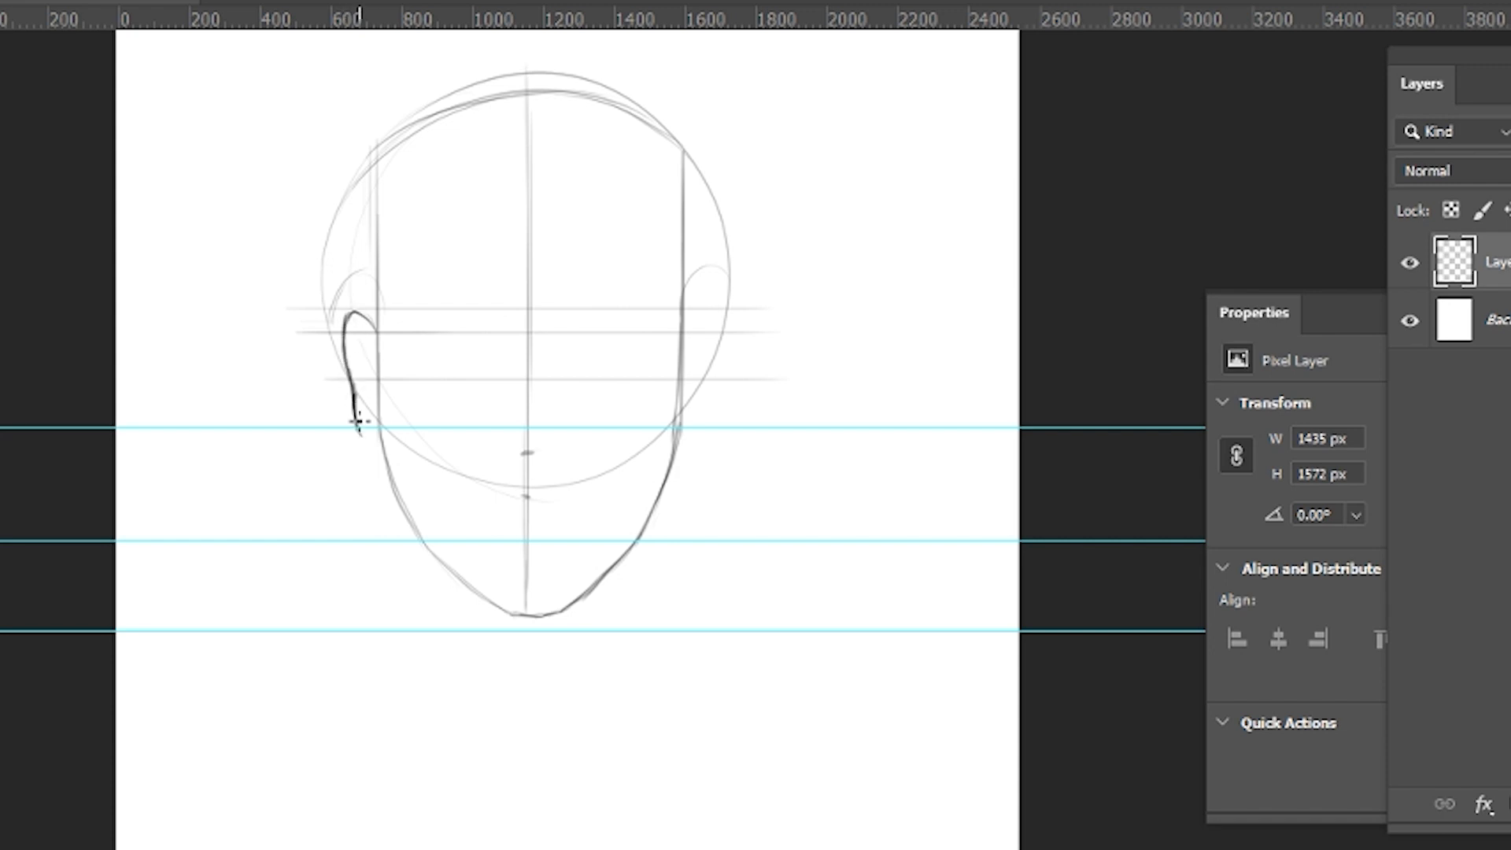
pyautogui.moveTo(684, 320)
pyautogui.mouseDown()
pyautogui.moveTo(704, 307)
pyautogui.moveTo(708, 369)
pyautogui.moveTo(681, 432)
pyautogui.mouseUp()
pyautogui.moveTo(351, 319)
pyautogui.mouseDown()
pyautogui.moveTo(343, 384)
pyautogui.moveTo(370, 440)
pyautogui.mouseUp()
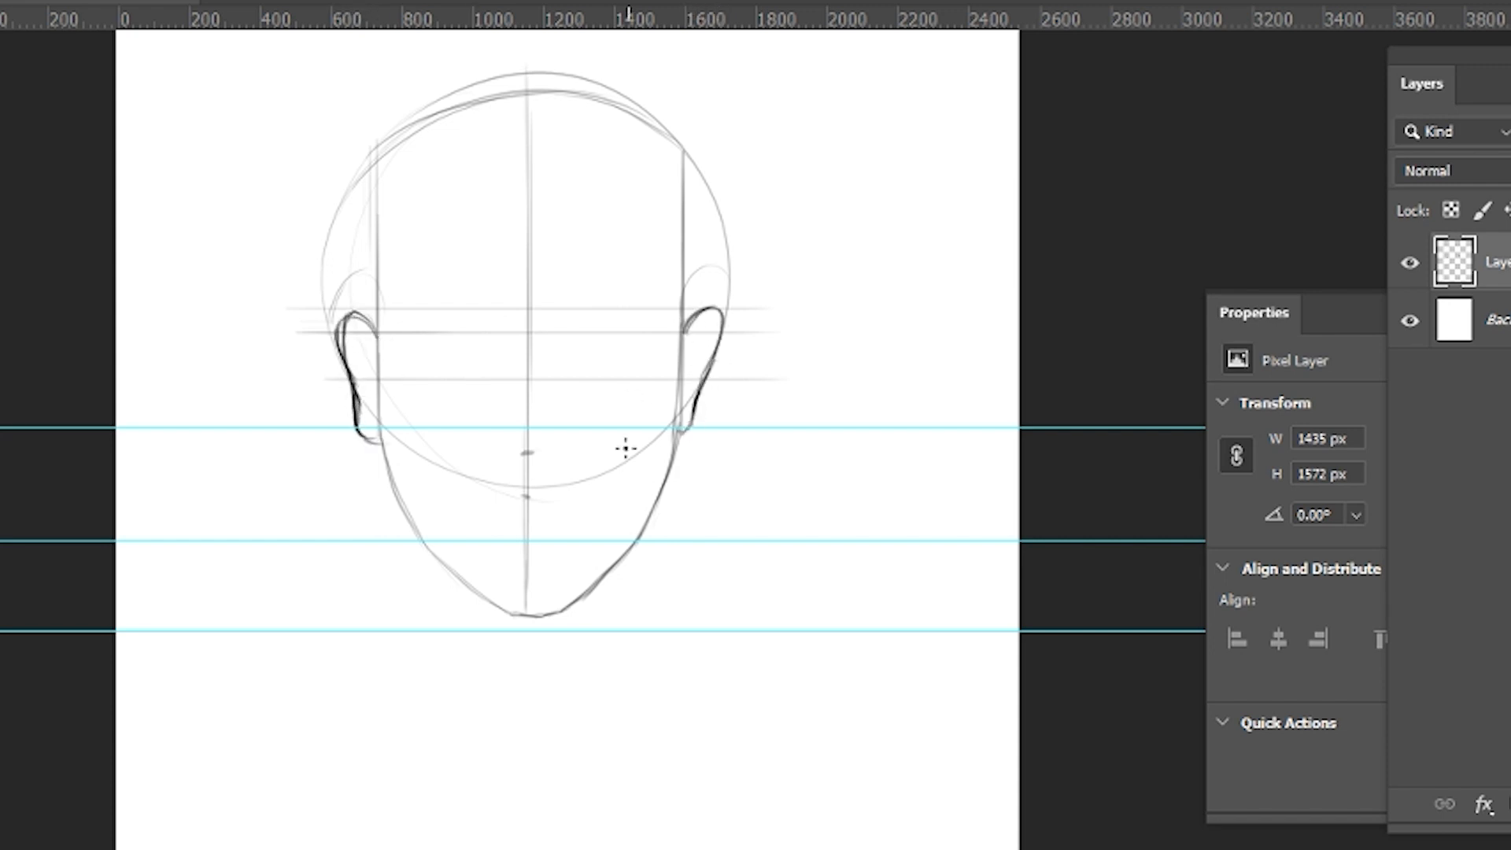
# - Draw a rounded forehead outline inside the circle and darken the sides of the face down to the ears
pyautogui.moveTo(374, 259)
pyautogui.mouseDown()
pyautogui.moveTo(381, 223)
pyautogui.moveTo(472, 130)
pyautogui.moveTo(610, 146)
pyautogui.moveTo(661, 181)
pyautogui.moveTo(683, 284)
pyautogui.mouseUp()
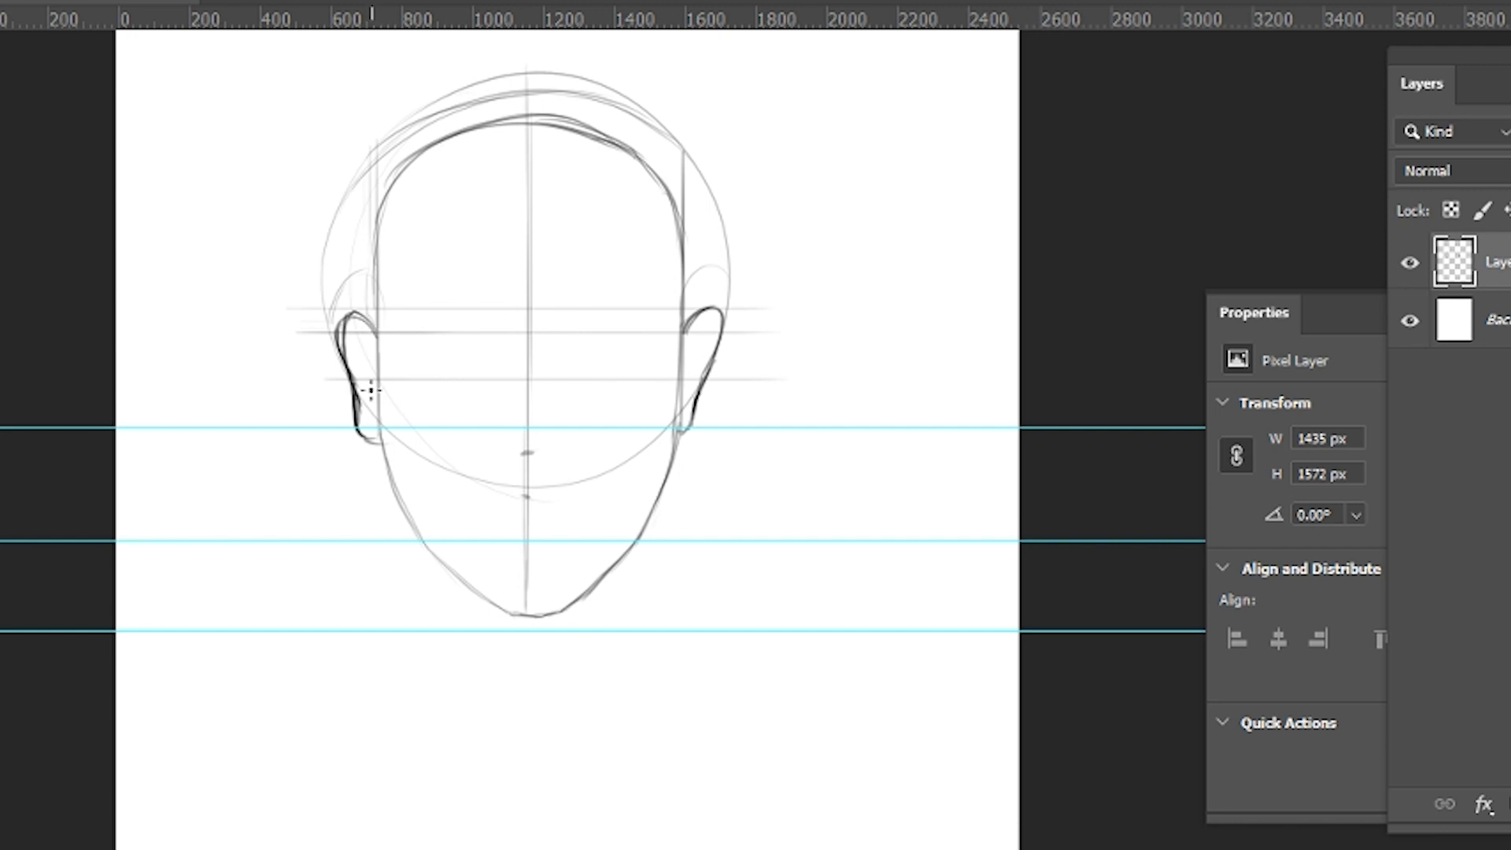
pyautogui.moveTo(375, 429)
pyautogui.mouseDown()
pyautogui.moveTo(366, 236)
pyautogui.moveTo(367, 277)
pyautogui.moveTo(391, 188)
pyautogui.mouseUp()
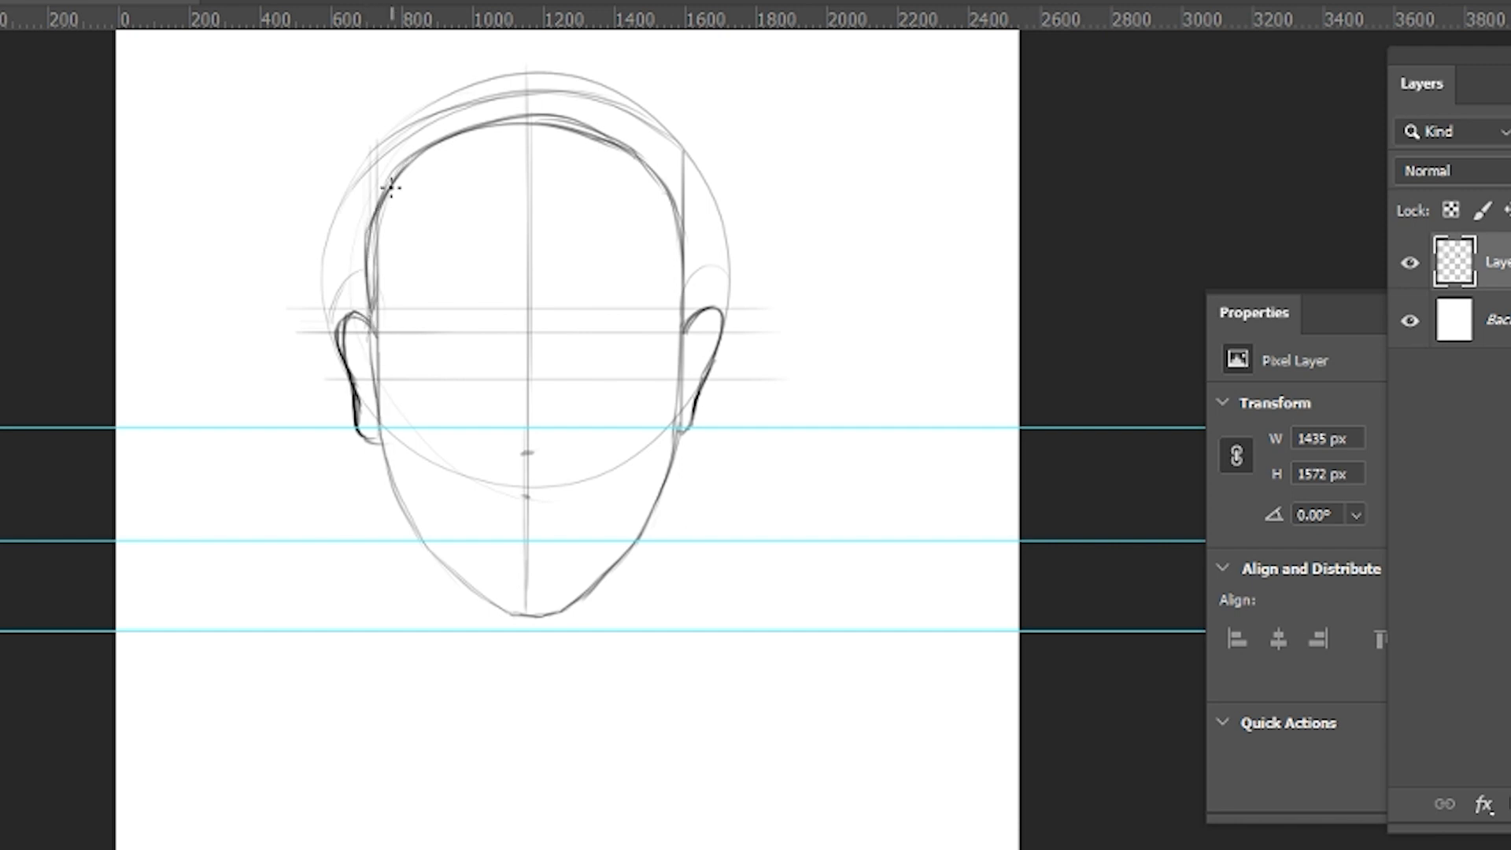
pyautogui.moveTo(677, 443)
pyautogui.mouseDown()
pyautogui.moveTo(679, 314)
pyautogui.moveTo(684, 357)
pyautogui.moveTo(687, 343)
pyautogui.mouseUp()
pyautogui.moveTo(668, 196)
pyautogui.mouseDown()
pyautogui.moveTo(688, 241)
pyautogui.moveTo(688, 333)
pyautogui.mouseUp()
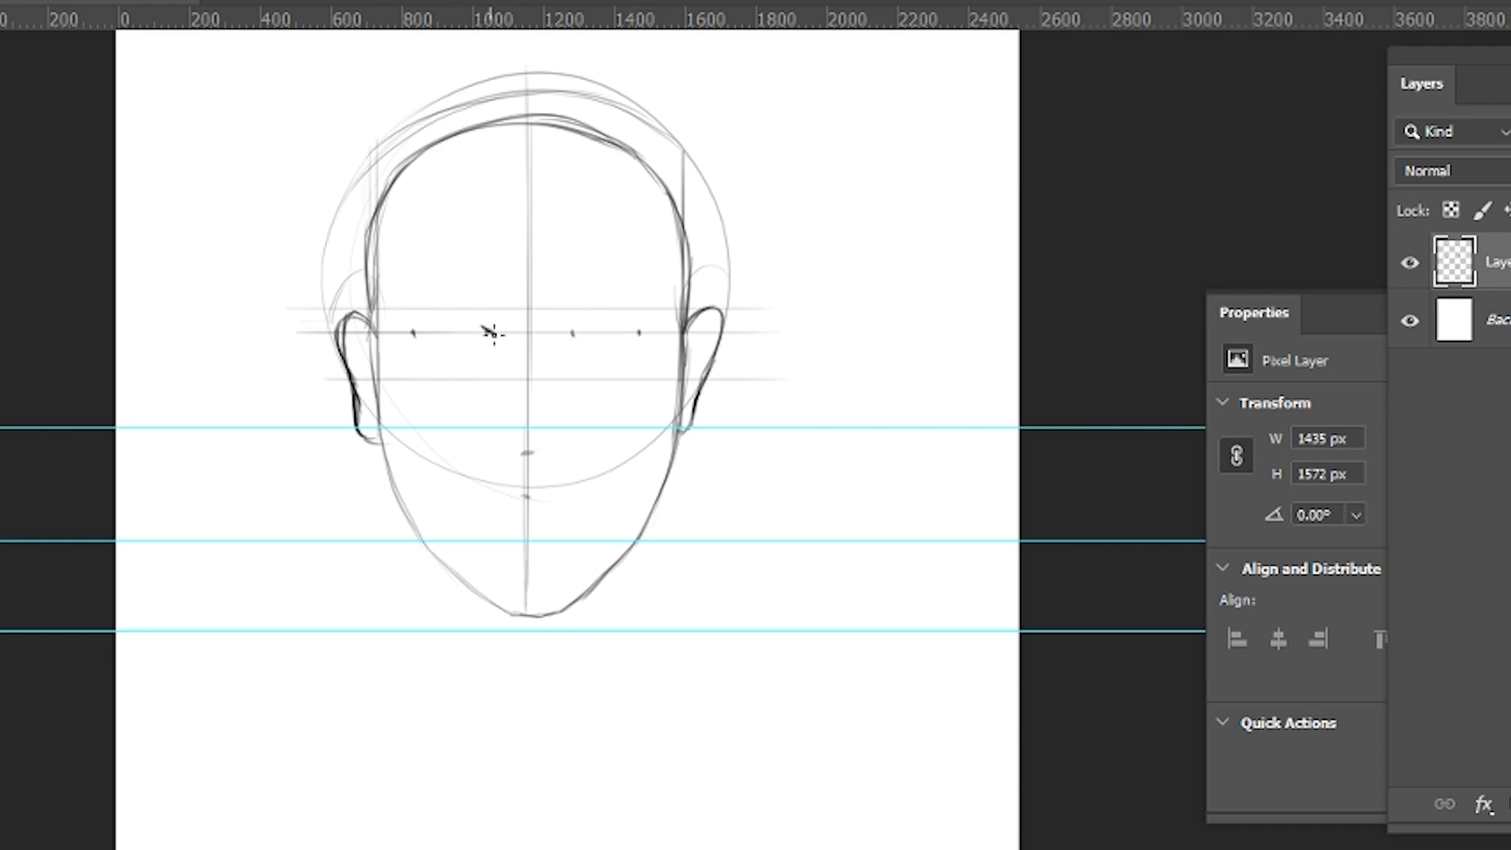
# - Draw almond-shaped outlines for both eyes on the eye line, spaced evenly about the centre line
pyautogui.moveTo(488, 332)
pyautogui.mouseDown()
pyautogui.moveTo(429, 335)
pyautogui.moveTo(472, 327)
pyautogui.moveTo(506, 346)
pyautogui.mouseUp()
pyautogui.moveTo(465, 355)
pyautogui.mouseDown()
pyautogui.moveTo(430, 337)
pyautogui.moveTo(505, 351)
pyautogui.moveTo(592, 326)
pyautogui.moveTo(633, 338)
pyautogui.moveTo(569, 354)
pyautogui.moveTo(639, 337)
pyautogui.mouseUp()
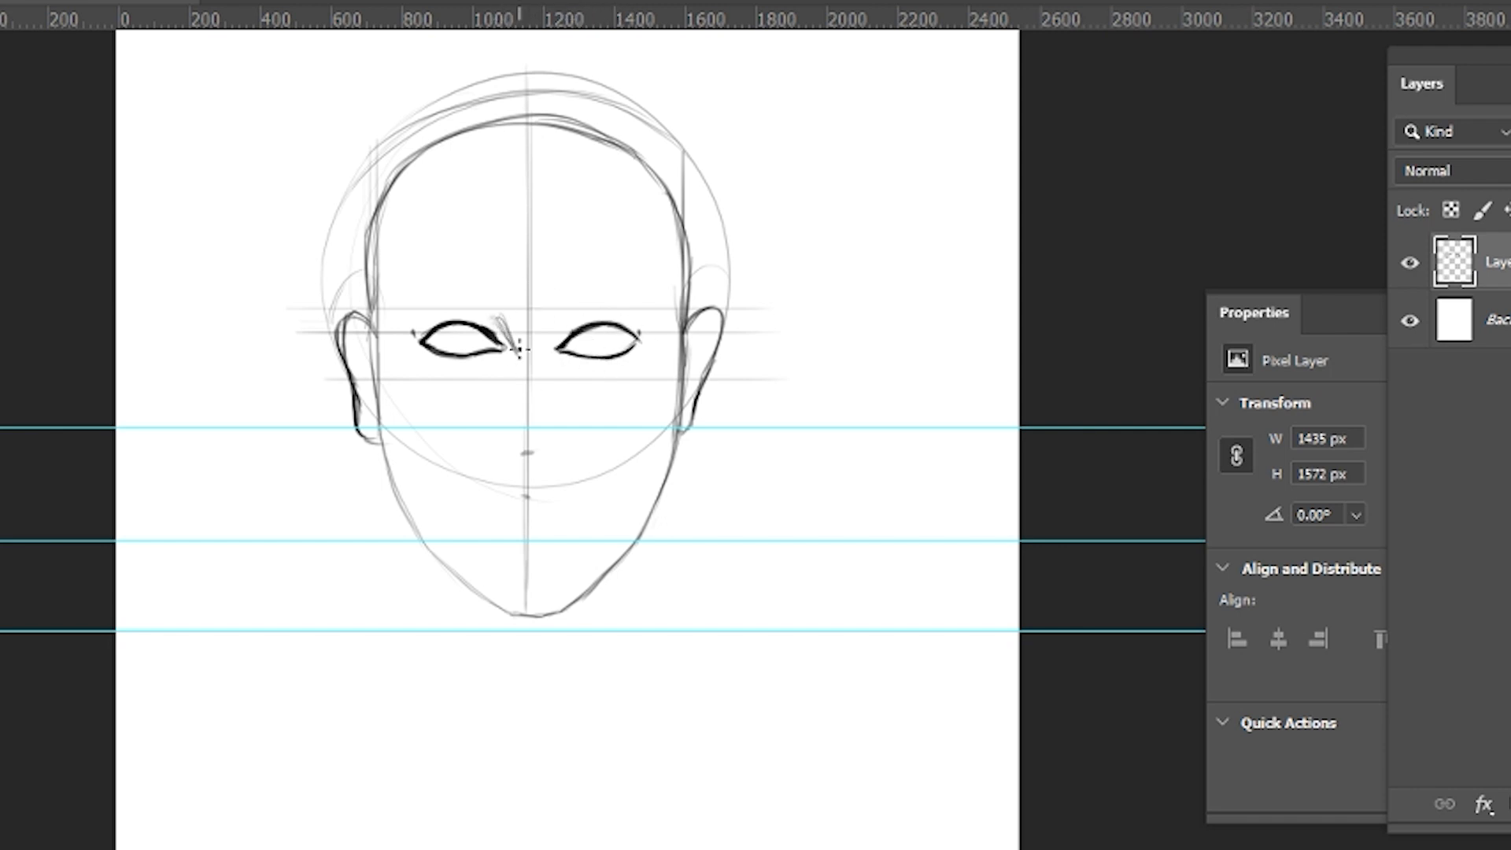
# - Draw the nose on the centre line with nostrils, a rounded tip and both bridge sides
pyautogui.moveTo(506, 455)
pyautogui.mouseDown()
pyautogui.moveTo(516, 393)
pyautogui.moveTo(522, 451)
pyautogui.moveTo(512, 407)
pyautogui.moveTo(498, 455)
pyautogui.moveTo(557, 461)
pyautogui.mouseUp()
pyautogui.moveTo(553, 325); pyautogui.dragTo(553, 449)
pyautogui.moveTo(543, 385); pyautogui.dragTo(554, 457)
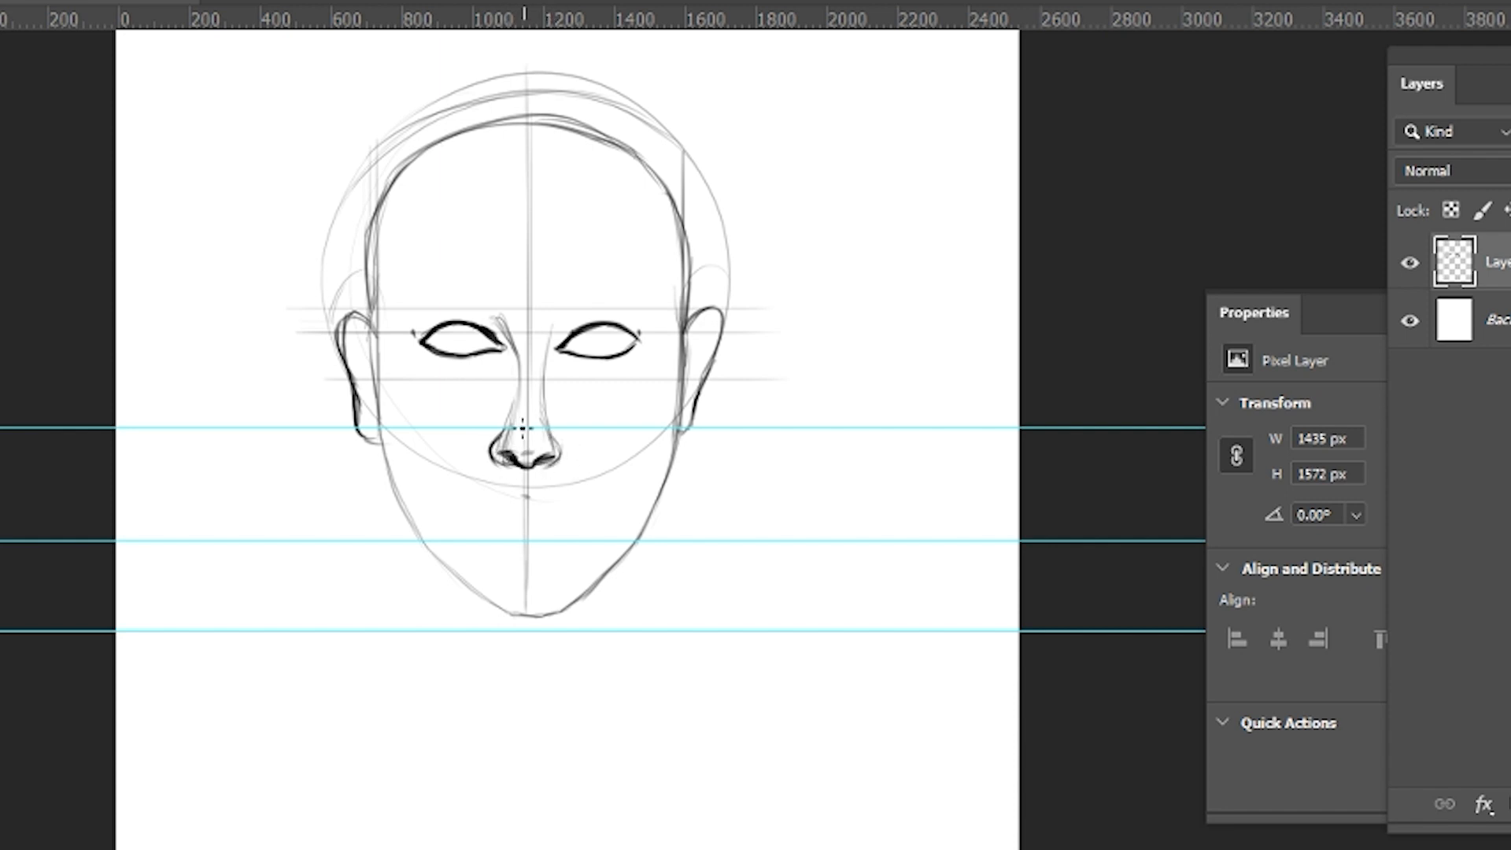
pyautogui.moveTo(522, 429)
pyautogui.mouseDown()
pyautogui.moveTo(532, 454)
pyautogui.moveTo(542, 442)
pyautogui.mouseUp()
pyautogui.moveTo(512, 410); pyautogui.dragTo(514, 361)
pyautogui.moveTo(549, 349); pyautogui.dragTo(543, 413)
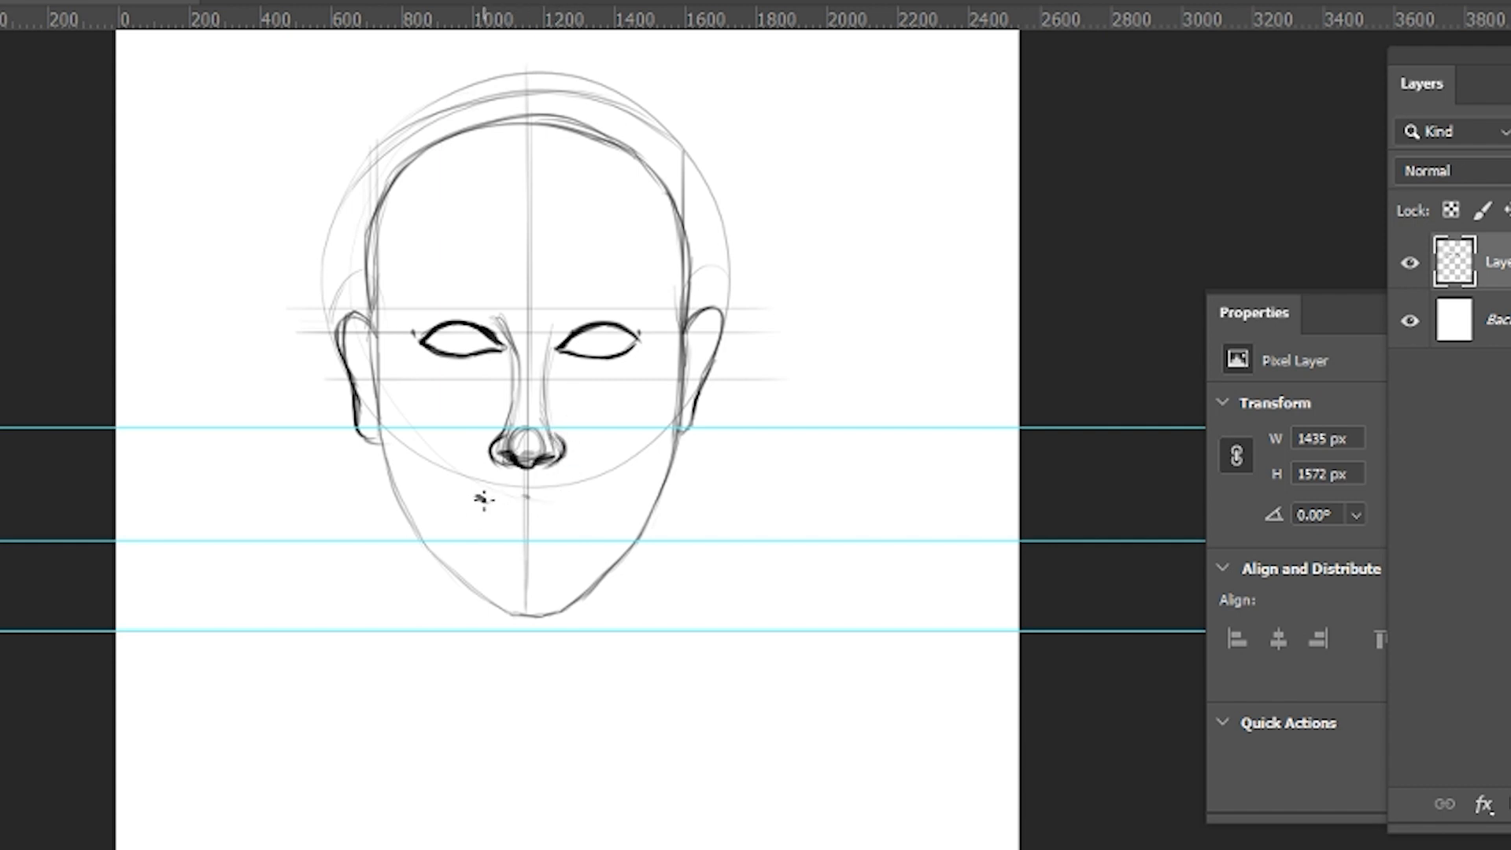
# - Draw the closed mouth below the nose with its parting line, upper lip and fuller lower lip
pyautogui.moveTo(517, 502); pyautogui.dragTo(557, 501)
pyautogui.moveTo(529, 487); pyautogui.dragTo(579, 498)
pyautogui.moveTo(492, 516); pyautogui.dragTo(573, 503)
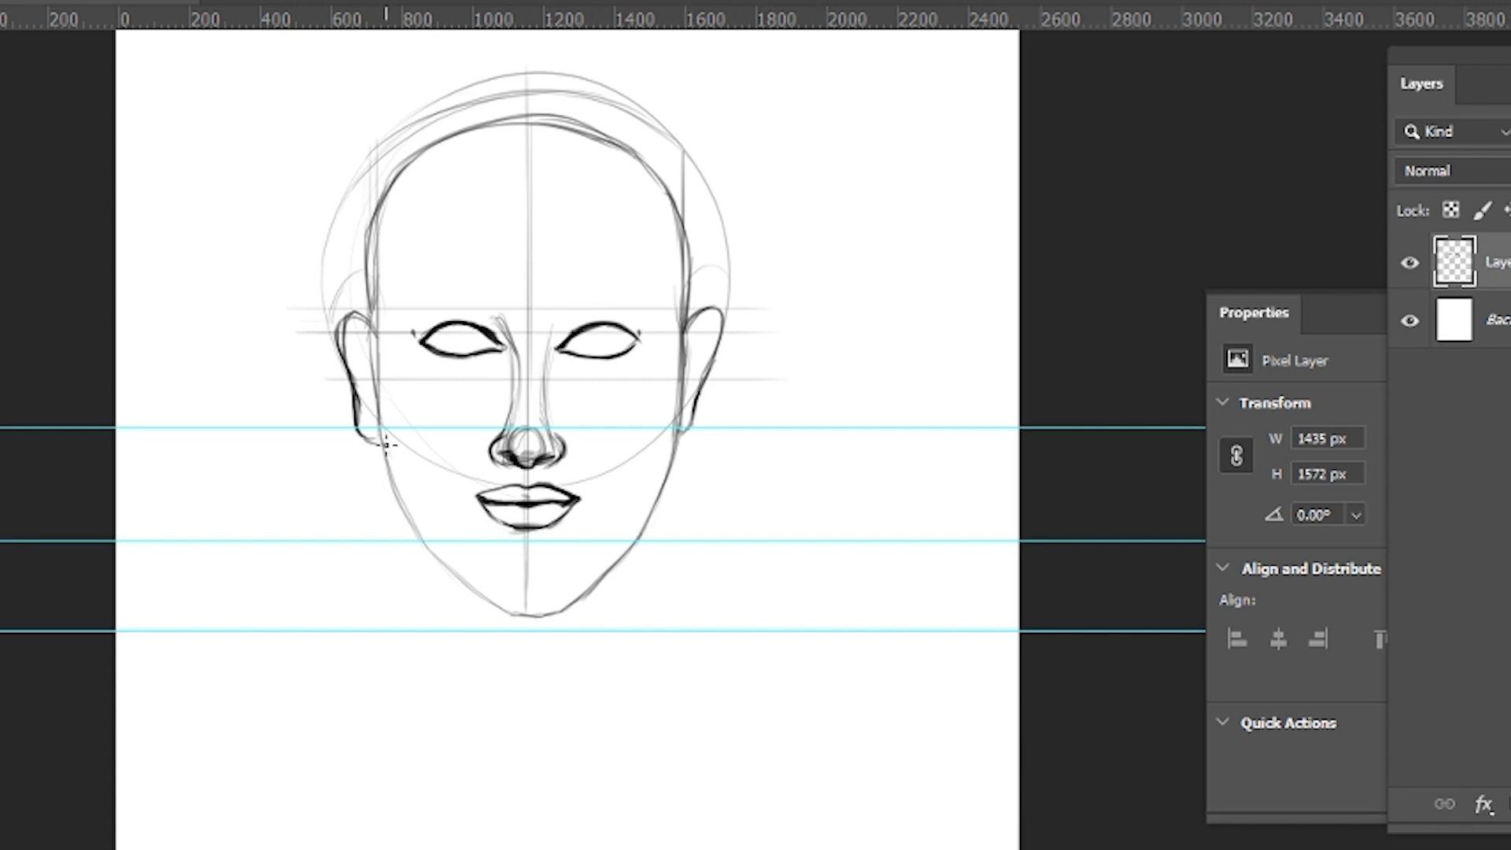
# - Redraw the jawline with a shorter chin, erase the old lower chin line and tidy the earlobe beside it
pyautogui.moveTo(385, 445)
pyautogui.mouseDown()
pyautogui.moveTo(426, 531)
pyautogui.moveTo(529, 591)
pyautogui.moveTo(580, 566)
pyautogui.moveTo(681, 406)
pyautogui.mouseUp()
pyautogui.moveTo(681, 386)
pyautogui.mouseDown()
pyautogui.moveTo(642, 492)
pyautogui.moveTo(598, 547)
pyautogui.mouseUp()
pyautogui.moveTo(681, 425); pyautogui.dragTo(604, 537)
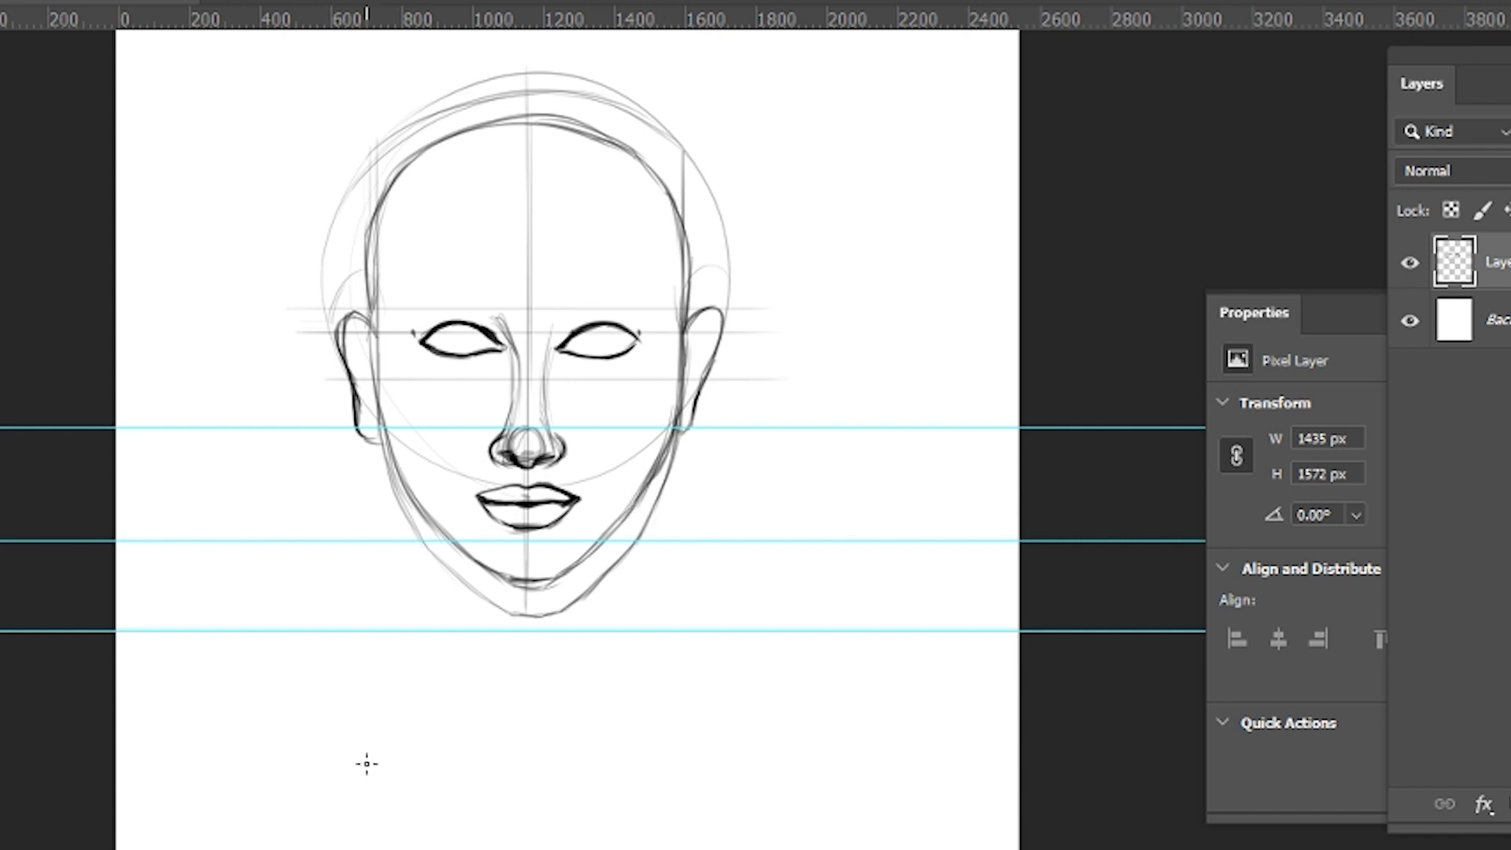
pyautogui.moveTo(403, 523)
pyautogui.mouseDown()
pyautogui.moveTo(428, 550)
pyautogui.moveTo(567, 607)
pyautogui.moveTo(600, 661)
pyautogui.mouseUp()
pyautogui.moveTo(376, 429); pyautogui.dragTo(387, 440)
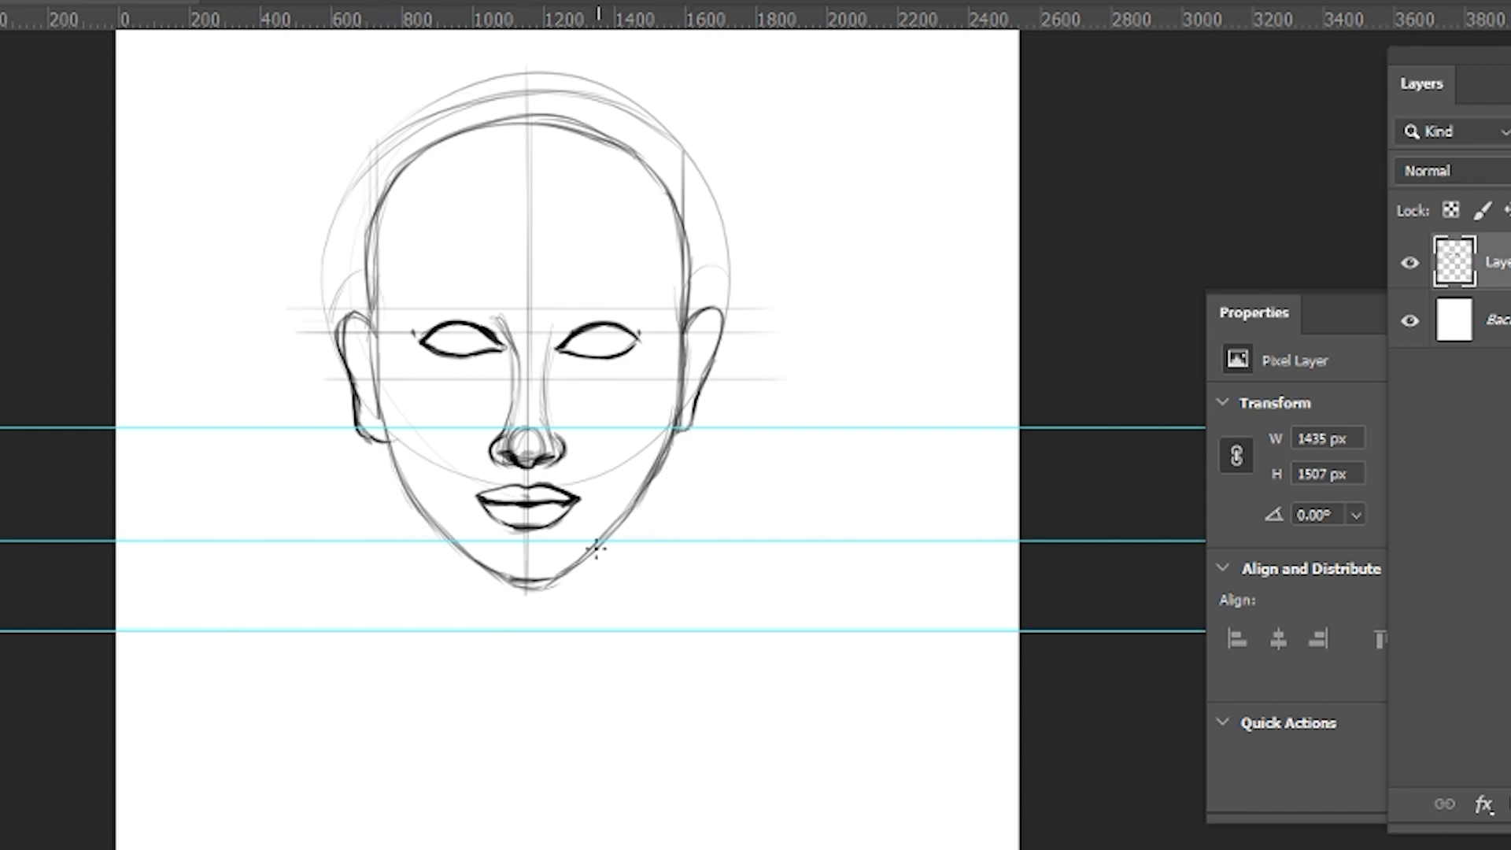
# - Sketch both sides of the neck curving down from the jaw towards the shoulders
pyautogui.moveTo(449, 535)
pyautogui.mouseDown()
pyautogui.moveTo(446, 624)
pyautogui.moveTo(391, 746)
pyautogui.mouseUp()
pyautogui.moveTo(617, 523); pyautogui.dragTo(641, 696)
pyautogui.moveTo(721, 435); pyautogui.dragTo(702, 550)
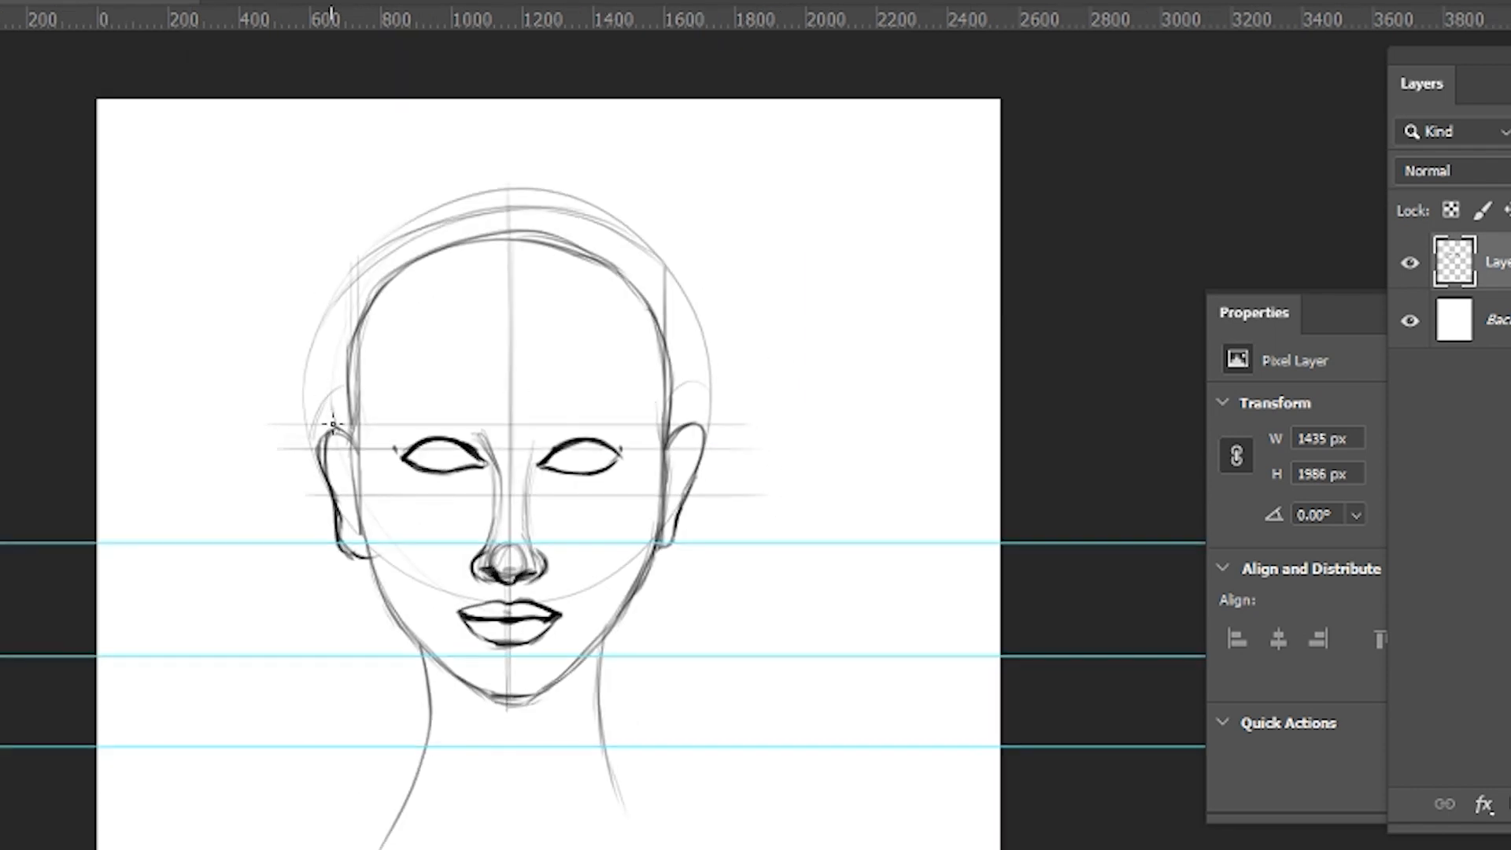
# - Sketch the hair volume above the skull and darken the hairline down to both ears
pyautogui.moveTo(333, 425)
pyautogui.mouseDown()
pyautogui.moveTo(316, 379)
pyautogui.moveTo(319, 393)
pyautogui.moveTo(368, 209)
pyautogui.moveTo(586, 178)
pyautogui.moveTo(698, 326)
pyautogui.moveTo(359, 402)
pyautogui.moveTo(433, 272)
pyautogui.moveTo(484, 252)
pyautogui.moveTo(543, 270)
pyautogui.moveTo(650, 417)
pyautogui.mouseUp()
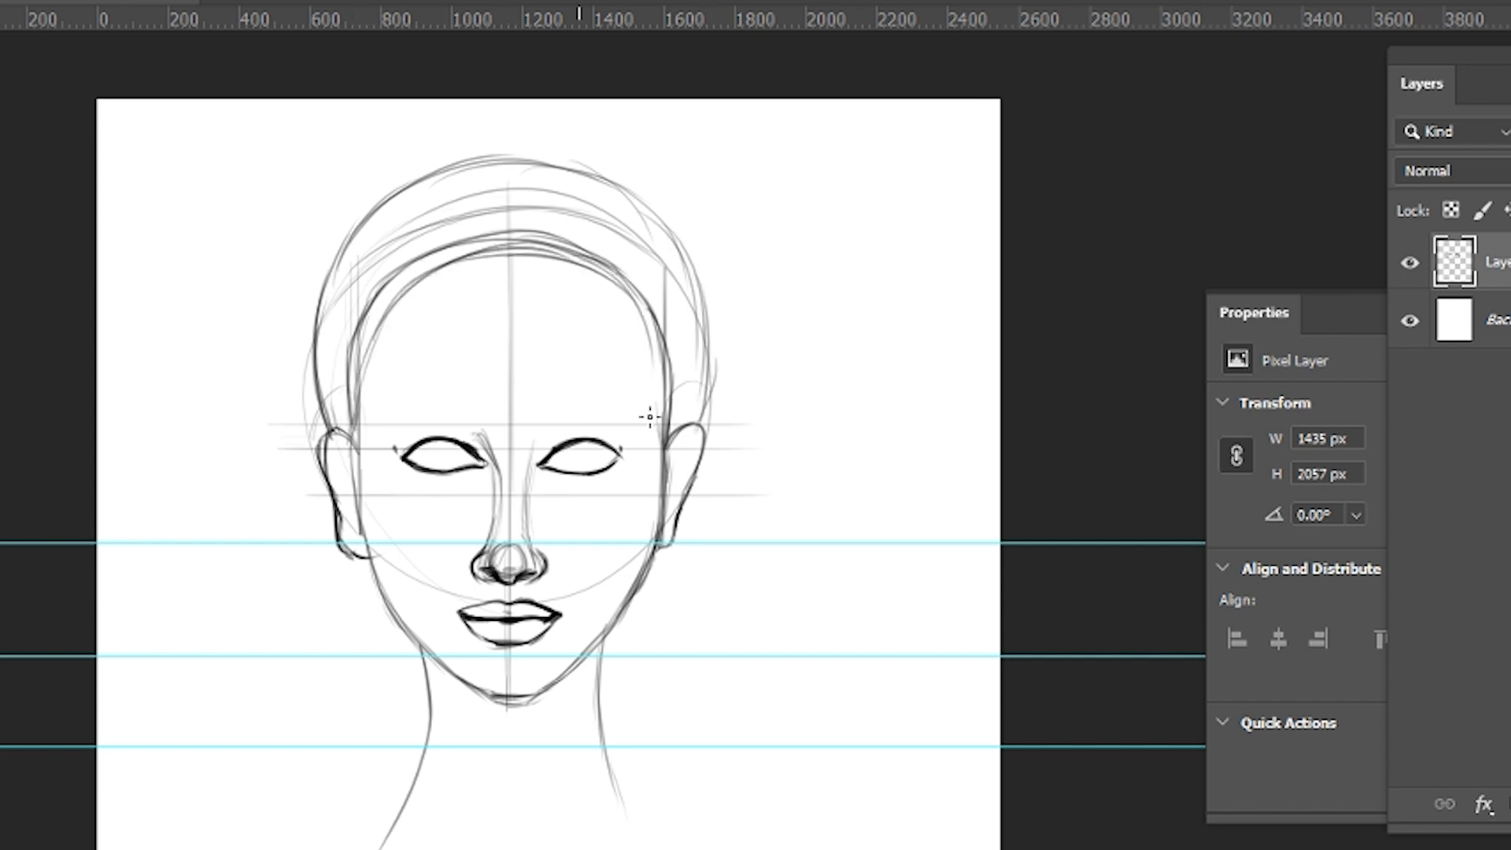
pyautogui.moveTo(371, 388)
pyautogui.mouseDown()
pyautogui.moveTo(566, 280)
pyautogui.moveTo(630, 314)
pyautogui.moveTo(664, 441)
pyautogui.moveTo(357, 449)
pyautogui.mouseUp()
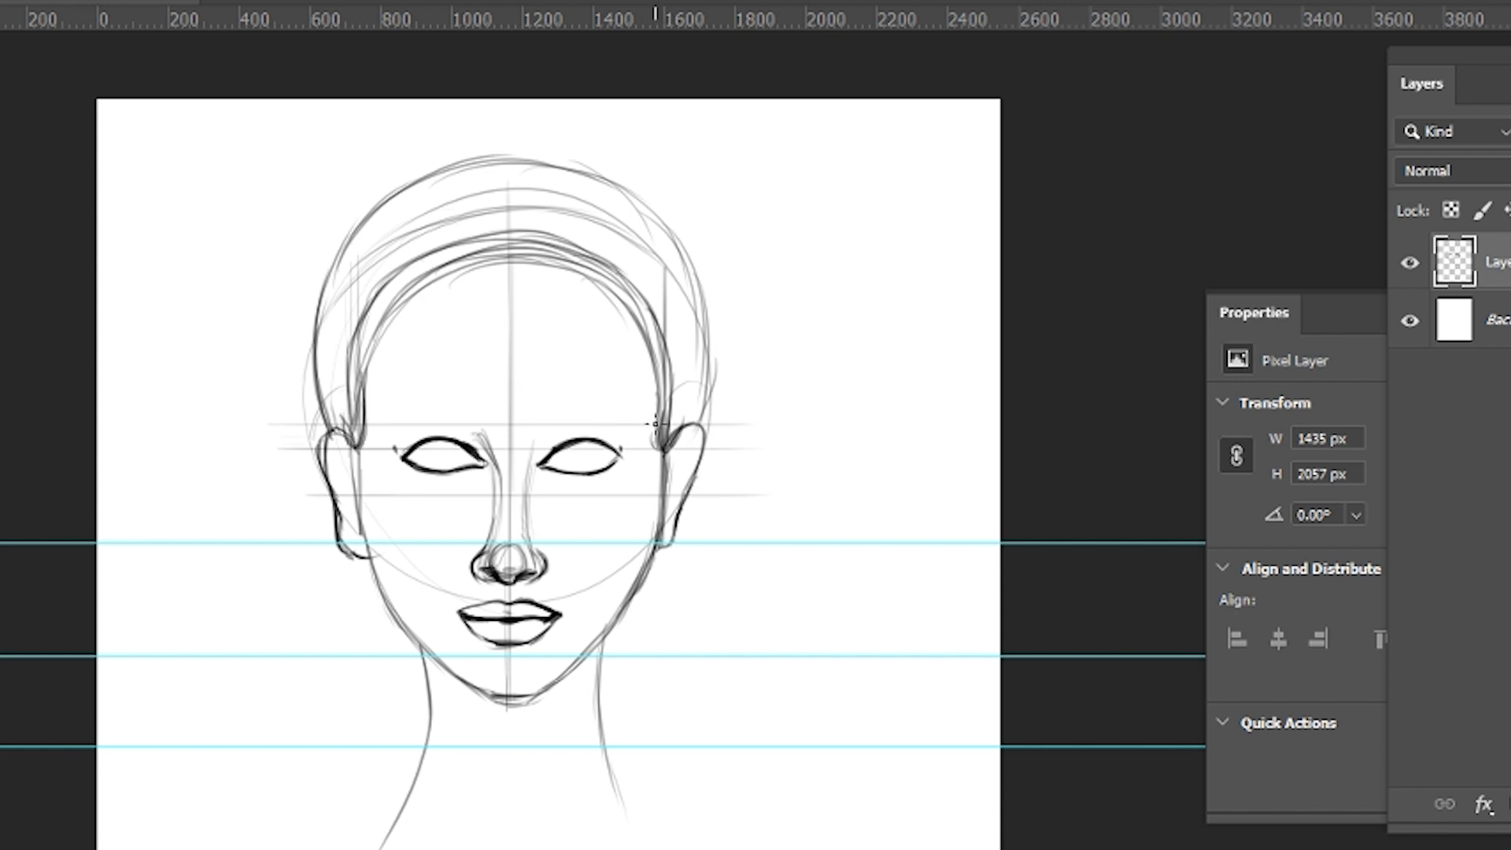
pyautogui.moveTo(656, 397); pyautogui.dragTo(662, 446)
# - Strengthen the outer hair contour around the crown and down both sides with loose overlapping strokes
pyautogui.moveTo(842, 561); pyautogui.dragTo(837, 518)
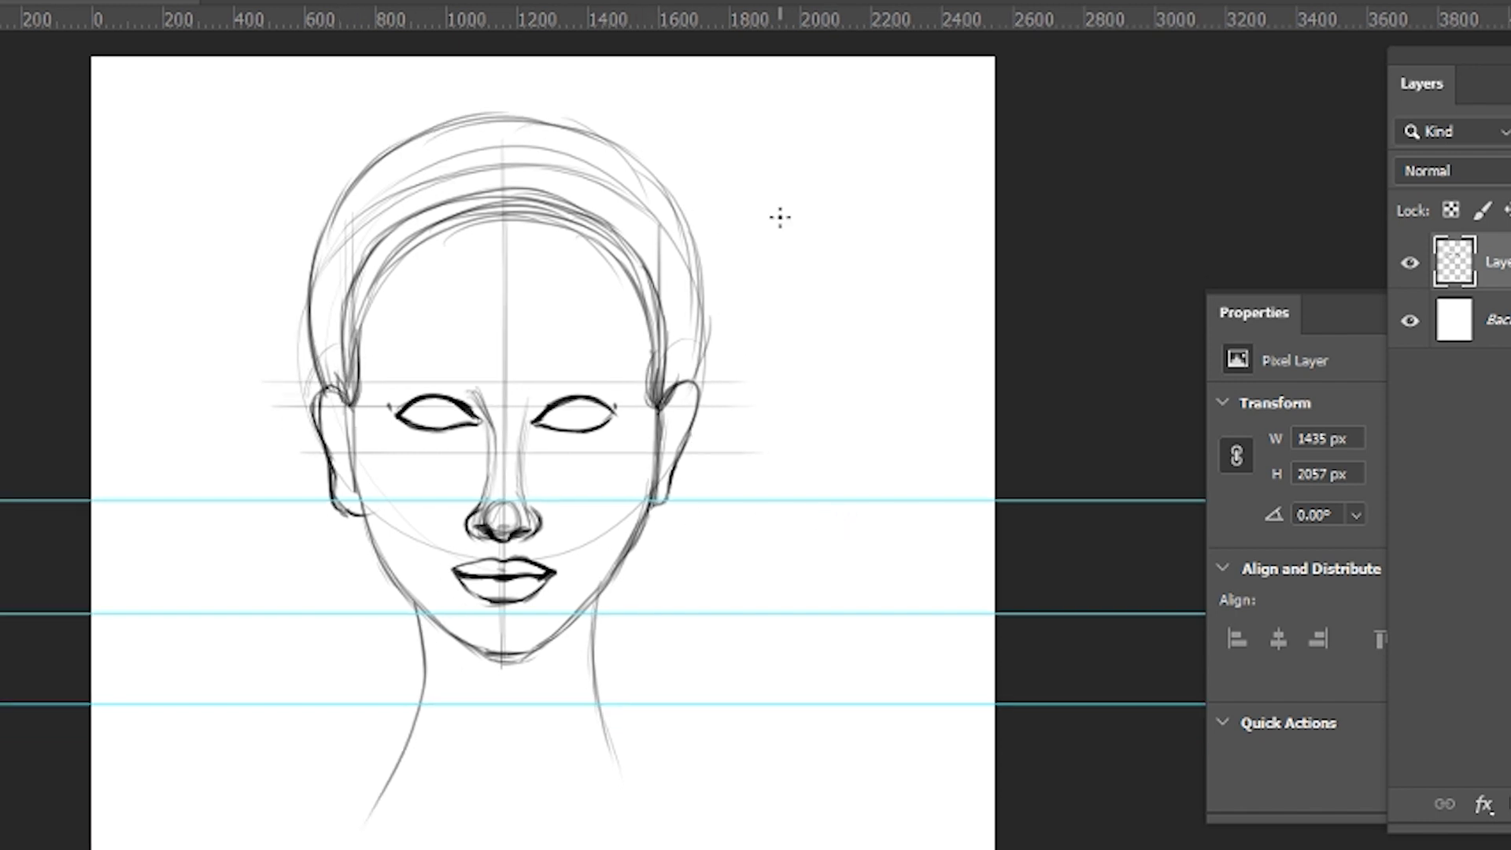
pyautogui.moveTo(475, 97)
pyautogui.mouseDown()
pyautogui.moveTo(370, 144)
pyautogui.moveTo(339, 181)
pyautogui.moveTo(307, 313)
pyautogui.mouseUp()
pyautogui.moveTo(311, 227)
pyautogui.mouseDown()
pyautogui.moveTo(474, 98)
pyautogui.moveTo(523, 89)
pyautogui.mouseUp()
pyautogui.moveTo(429, 108)
pyautogui.mouseDown()
pyautogui.moveTo(620, 121)
pyautogui.moveTo(644, 140)
pyautogui.mouseUp()
pyautogui.moveTo(590, 102)
pyautogui.mouseDown()
pyautogui.moveTo(686, 207)
pyautogui.moveTo(698, 318)
pyautogui.mouseUp()
pyautogui.moveTo(695, 189); pyautogui.dragTo(701, 399)
# - Sketch long hair falling behind both ears and shape a curved lock sweeping forward beside the neck
pyautogui.moveTo(841, 504); pyautogui.dragTo(829, 358)
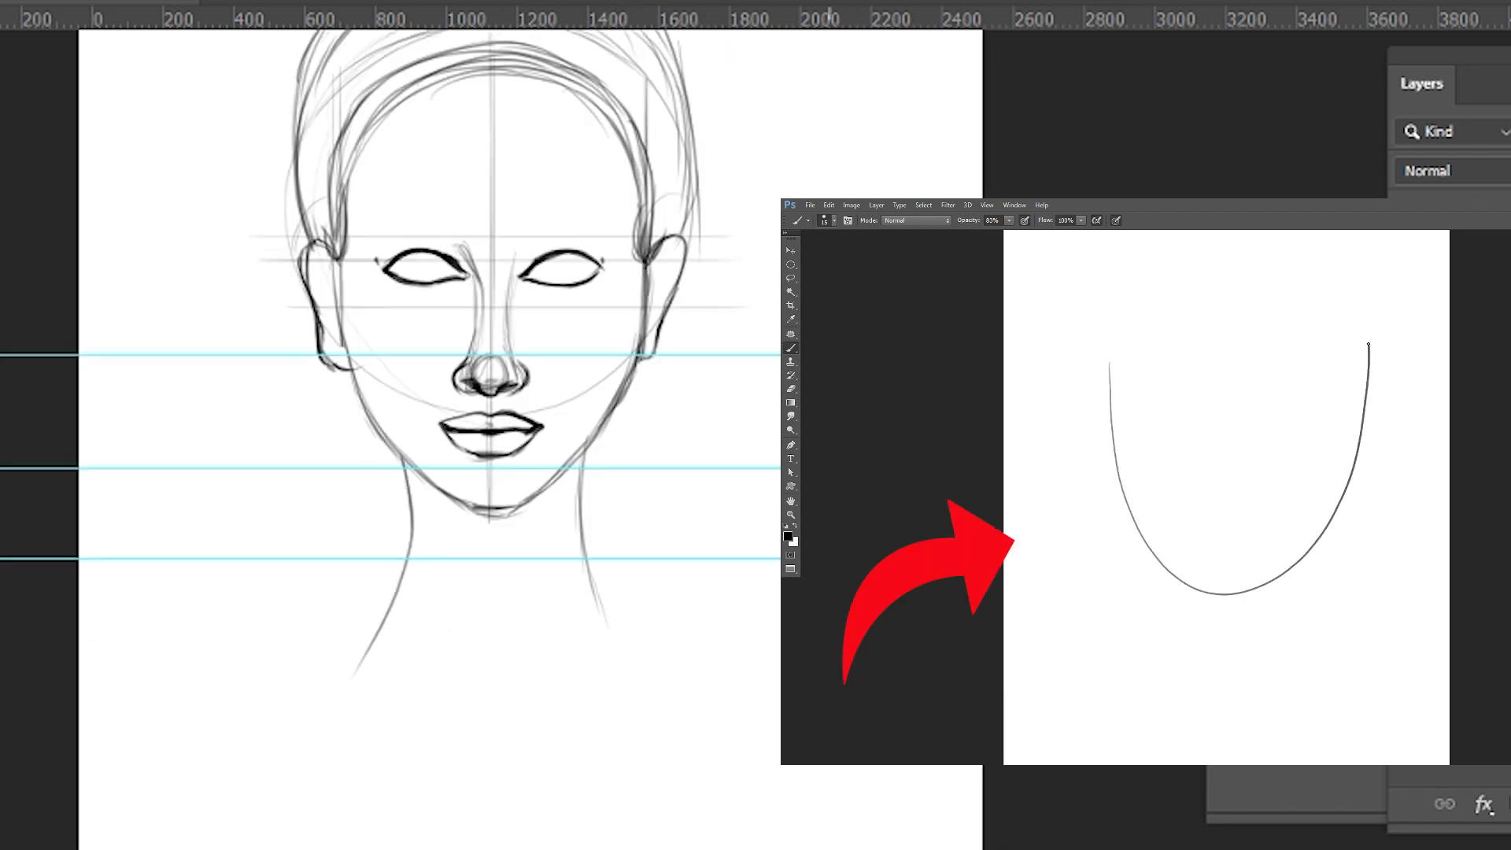
pyautogui.moveTo(334, 358)
pyautogui.mouseDown()
pyautogui.moveTo(314, 526)
pyautogui.moveTo(319, 675)
pyautogui.mouseUp()
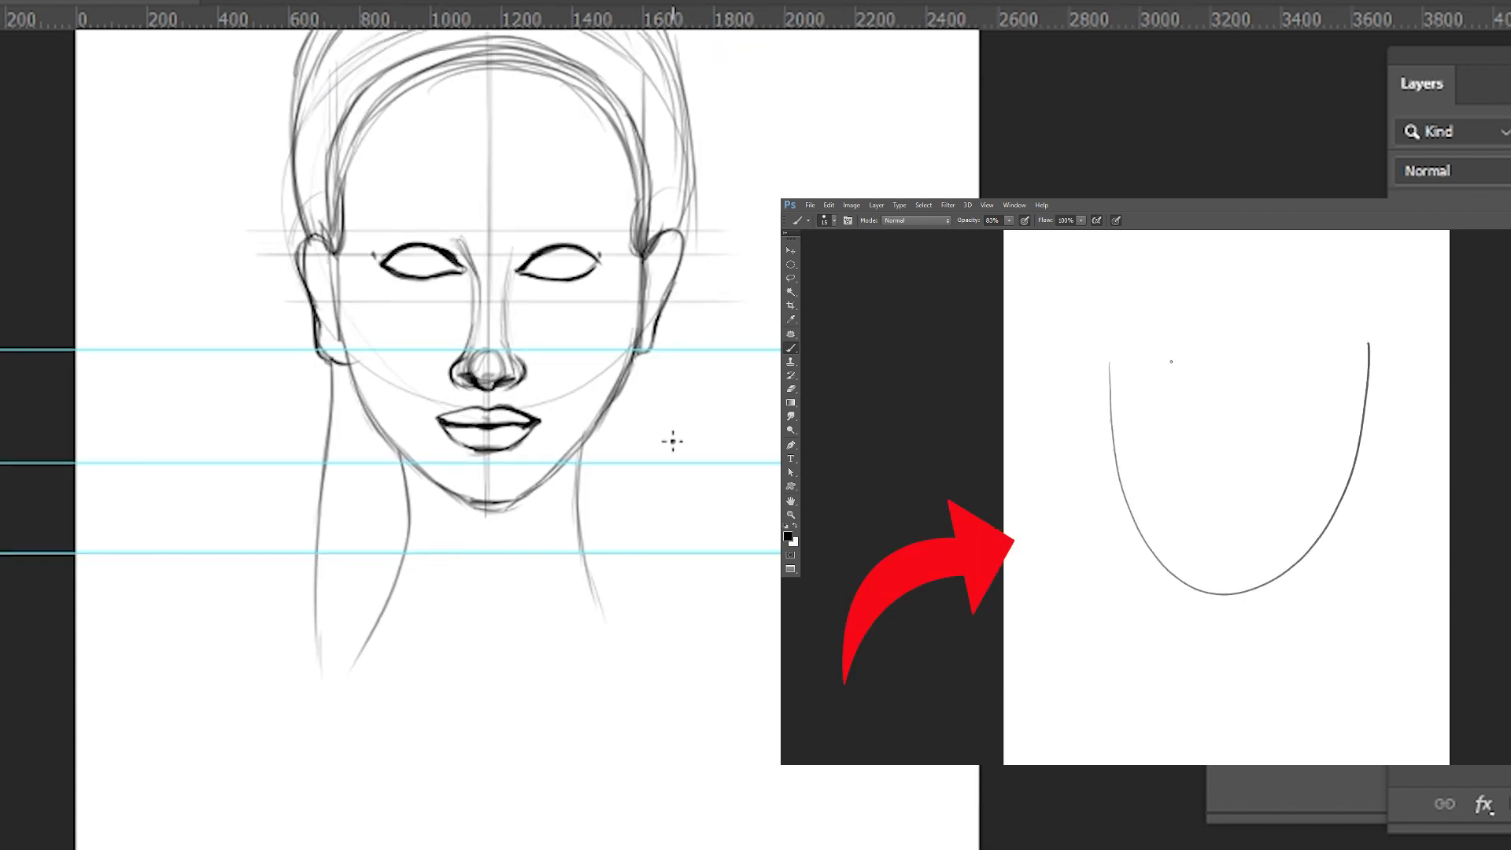
pyautogui.moveTo(692, 178); pyautogui.dragTo(701, 477)
pyautogui.moveTo(696, 297); pyautogui.dragTo(711, 582)
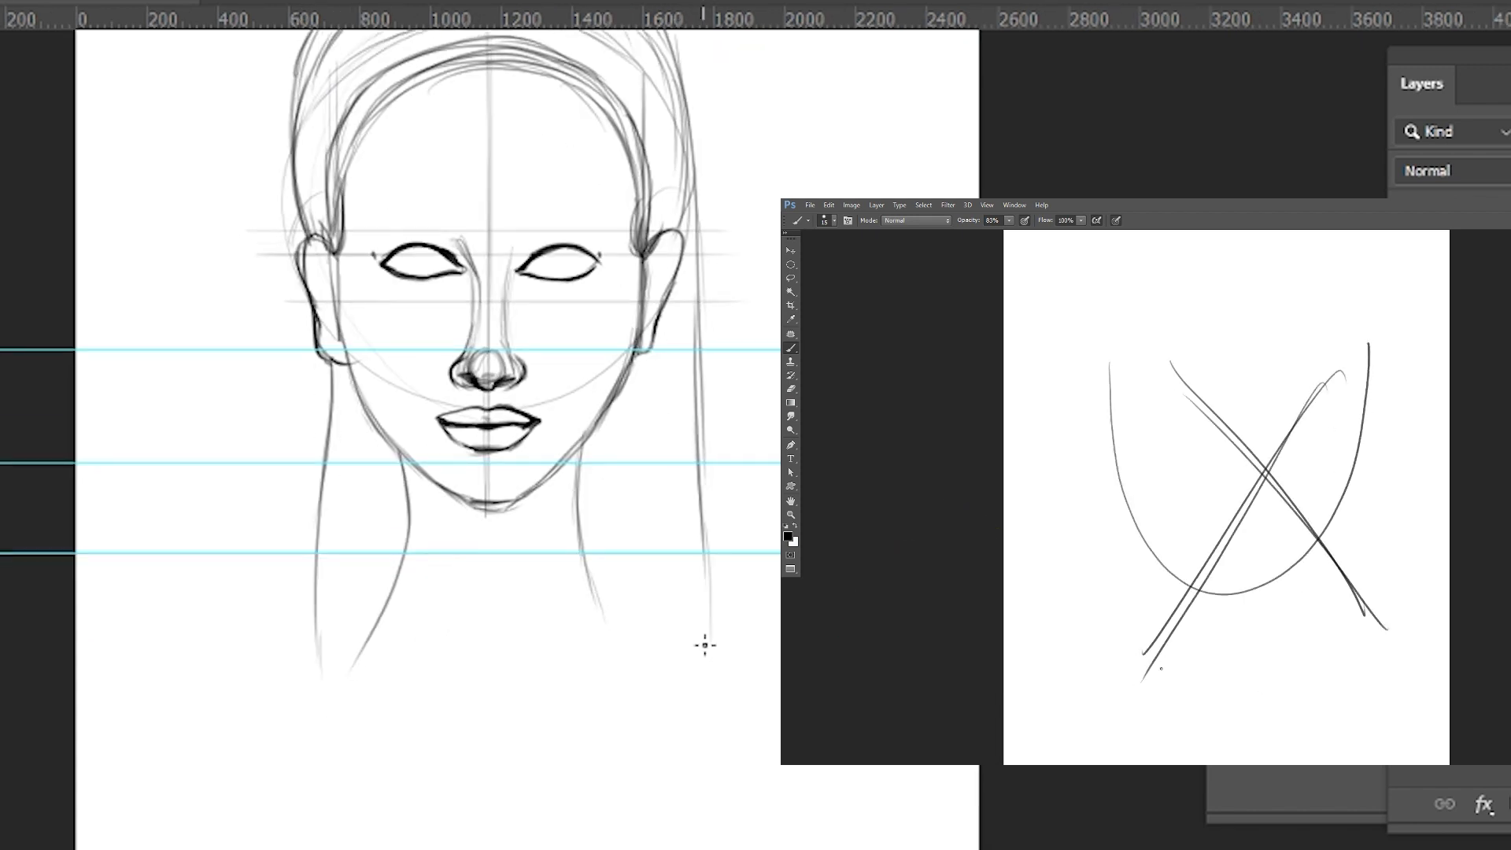
pyautogui.moveTo(688, 464); pyautogui.dragTo(634, 815)
pyautogui.moveTo(680, 773); pyautogui.dragTo(570, 848)
pyautogui.moveTo(598, 433); pyautogui.dragTo(601, 587)
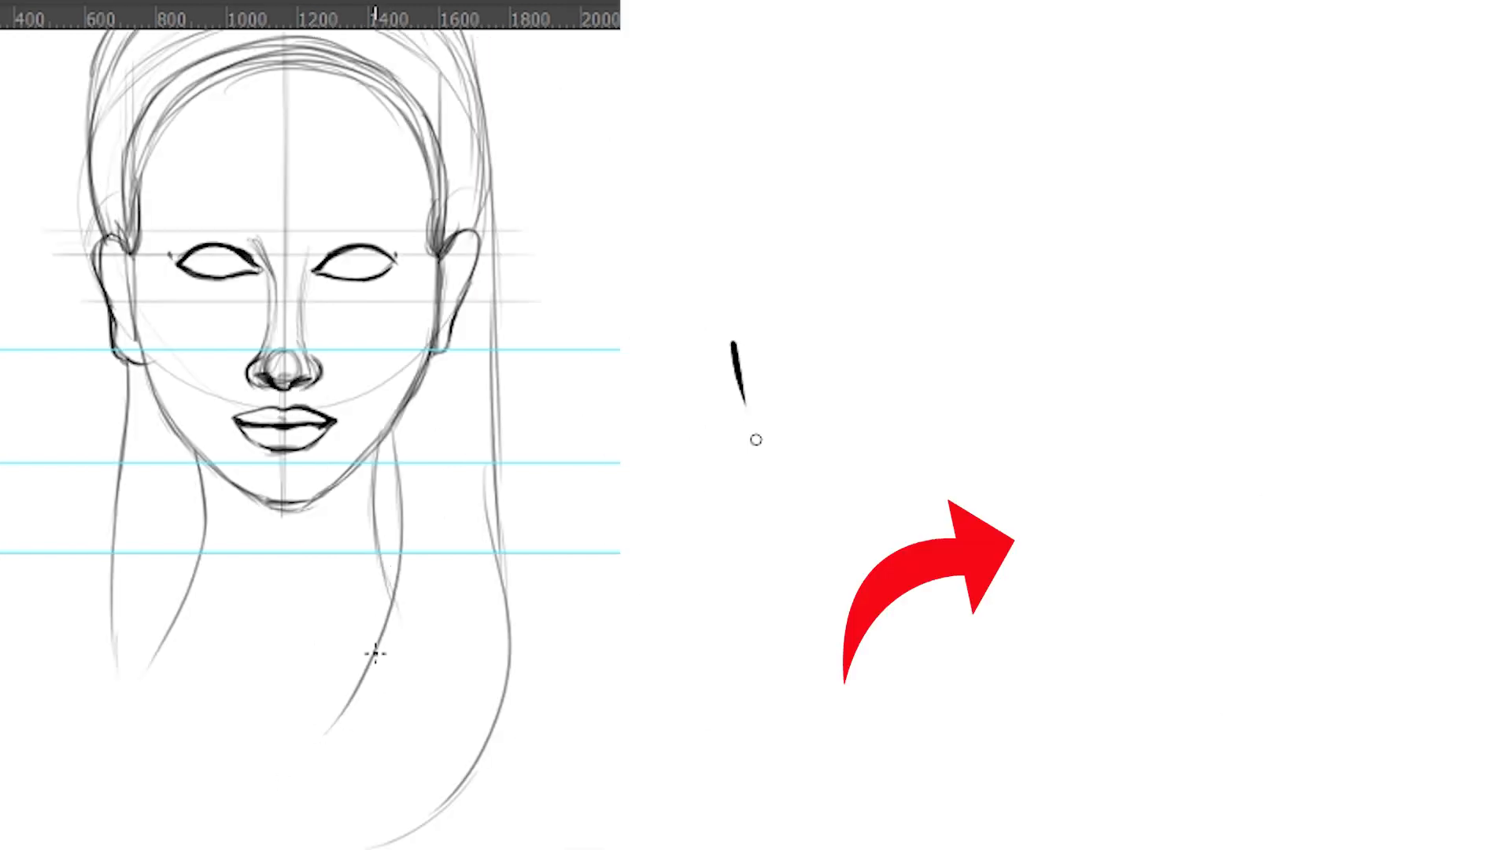
# - Fill the forward-sweeping lock with long curved strands that converge towards its lower tip
pyautogui.moveTo(375, 654); pyautogui.dragTo(270, 823)
pyautogui.moveTo(441, 474); pyautogui.dragTo(275, 830)
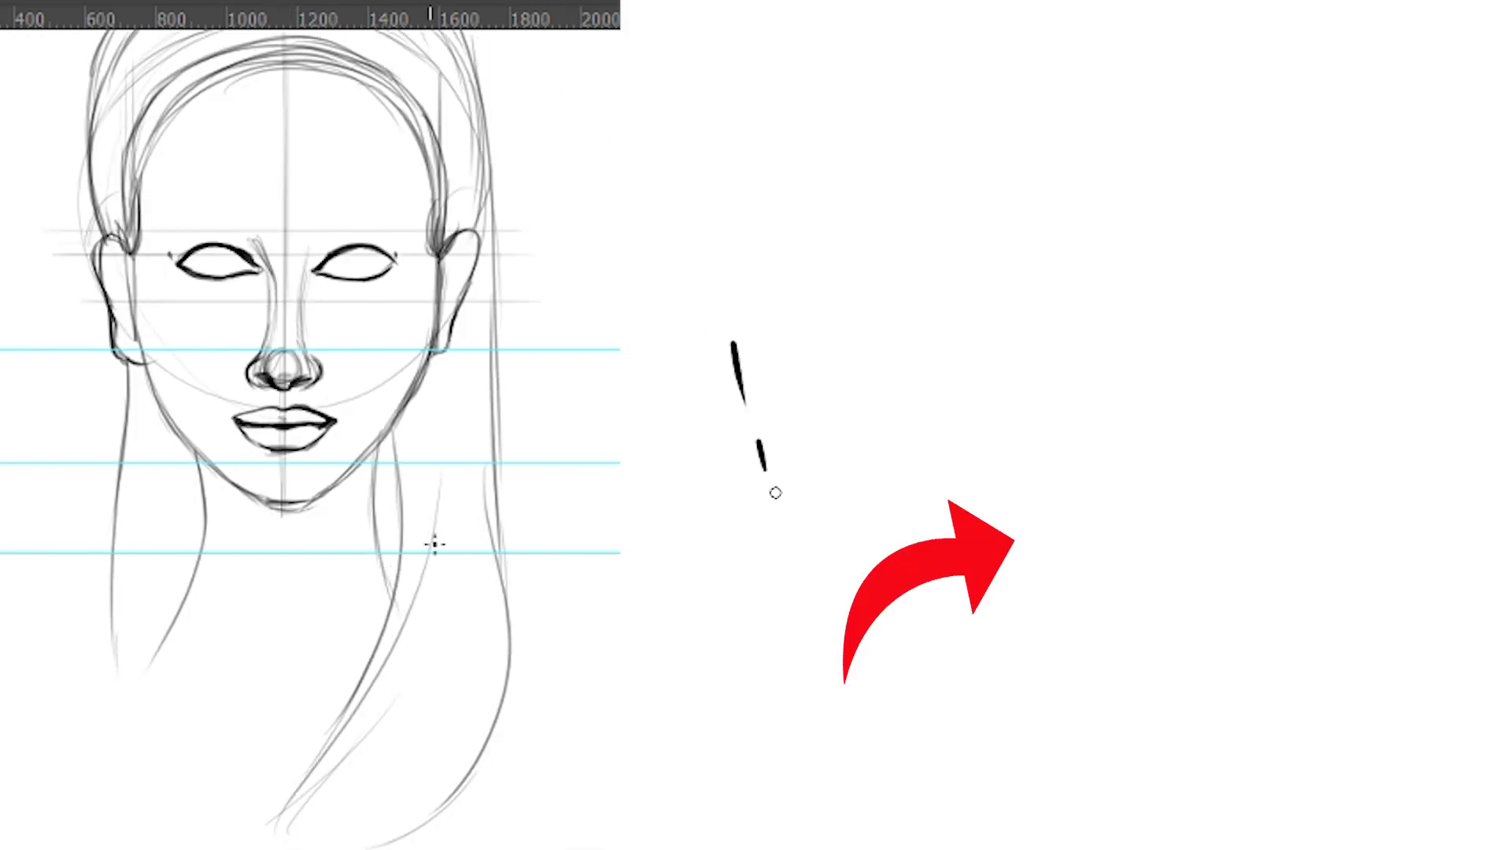
pyautogui.moveTo(435, 544); pyautogui.dragTo(268, 846)
pyautogui.moveTo(477, 543); pyautogui.dragTo(274, 845)
pyautogui.moveTo(516, 590); pyautogui.dragTo(523, 438)
pyautogui.moveTo(487, 404); pyautogui.dragTo(281, 724)
pyautogui.moveTo(493, 487); pyautogui.dragTo(310, 718)
pyautogui.moveTo(498, 537); pyautogui.dragTo(307, 741)
pyautogui.moveTo(522, 430); pyautogui.dragTo(509, 556)
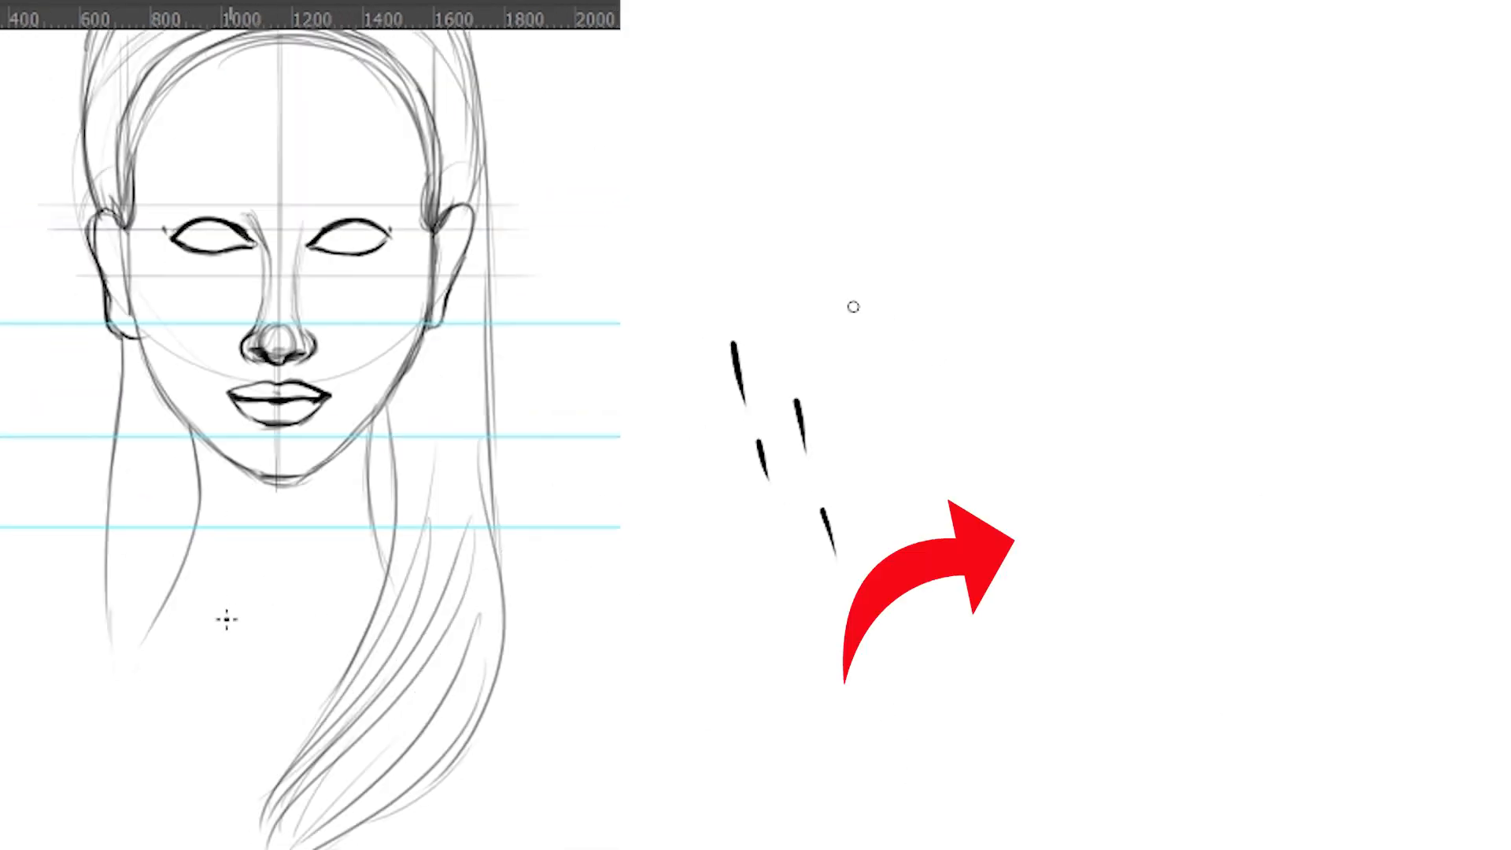
# - Sketch the shoulder line from the base of the neck and add curved strokes sweeping across the chest to the lock
pyautogui.moveTo(185, 563)
pyautogui.mouseDown()
pyautogui.moveTo(160, 609)
pyautogui.moveTo(36, 664)
pyautogui.mouseUp()
pyautogui.moveTo(169, 605); pyautogui.dragTo(2, 682)
pyautogui.moveTo(33, 791); pyautogui.dragTo(236, 712)
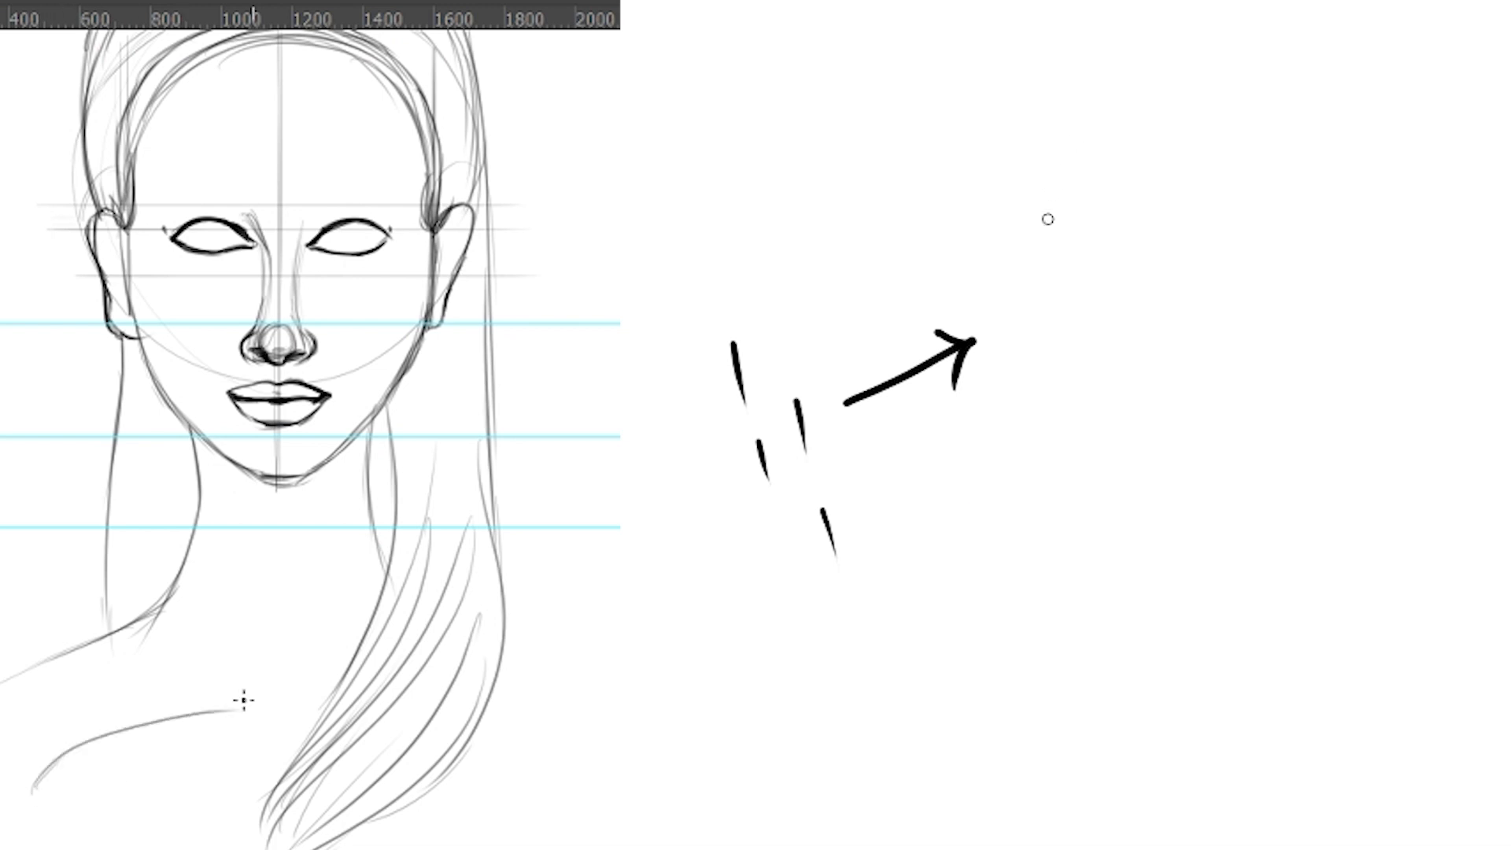
pyautogui.moveTo(77, 799); pyautogui.dragTo(281, 689)
pyautogui.moveTo(165, 781); pyautogui.dragTo(340, 663)
pyautogui.moveTo(206, 711); pyautogui.dragTo(260, 699)
pyautogui.moveTo(214, 716); pyautogui.dragTo(313, 674)
pyautogui.moveTo(281, 712); pyautogui.dragTo(379, 644)
pyautogui.moveTo(149, 616); pyautogui.dragTo(2, 669)
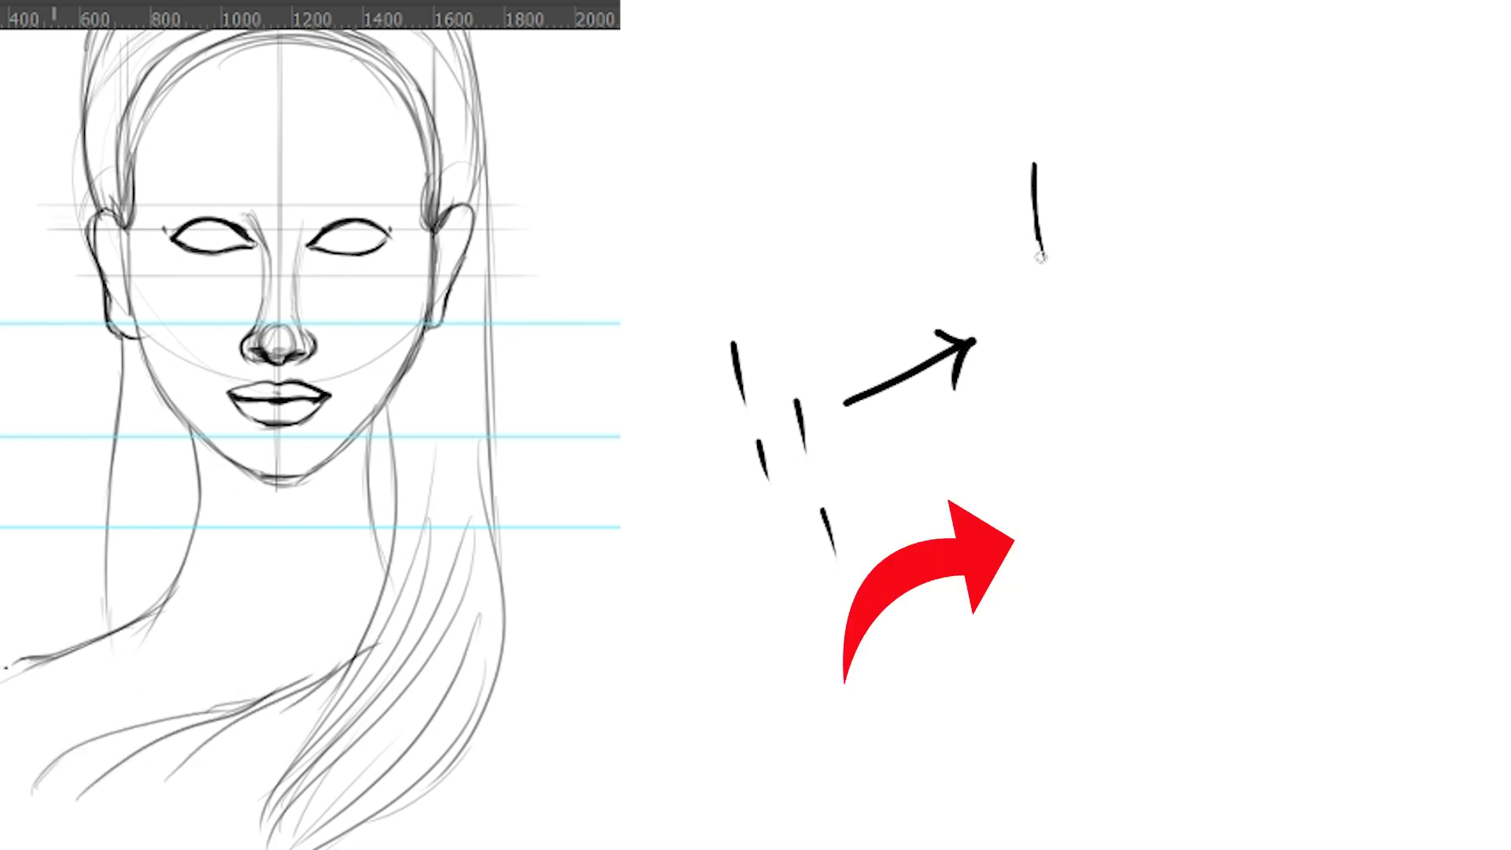
# - Sketch a small bow-shaped hair ornament with two pointed ends on top of the head
pyautogui.moveTo(236, 236); pyautogui.dragTo(285, 512)
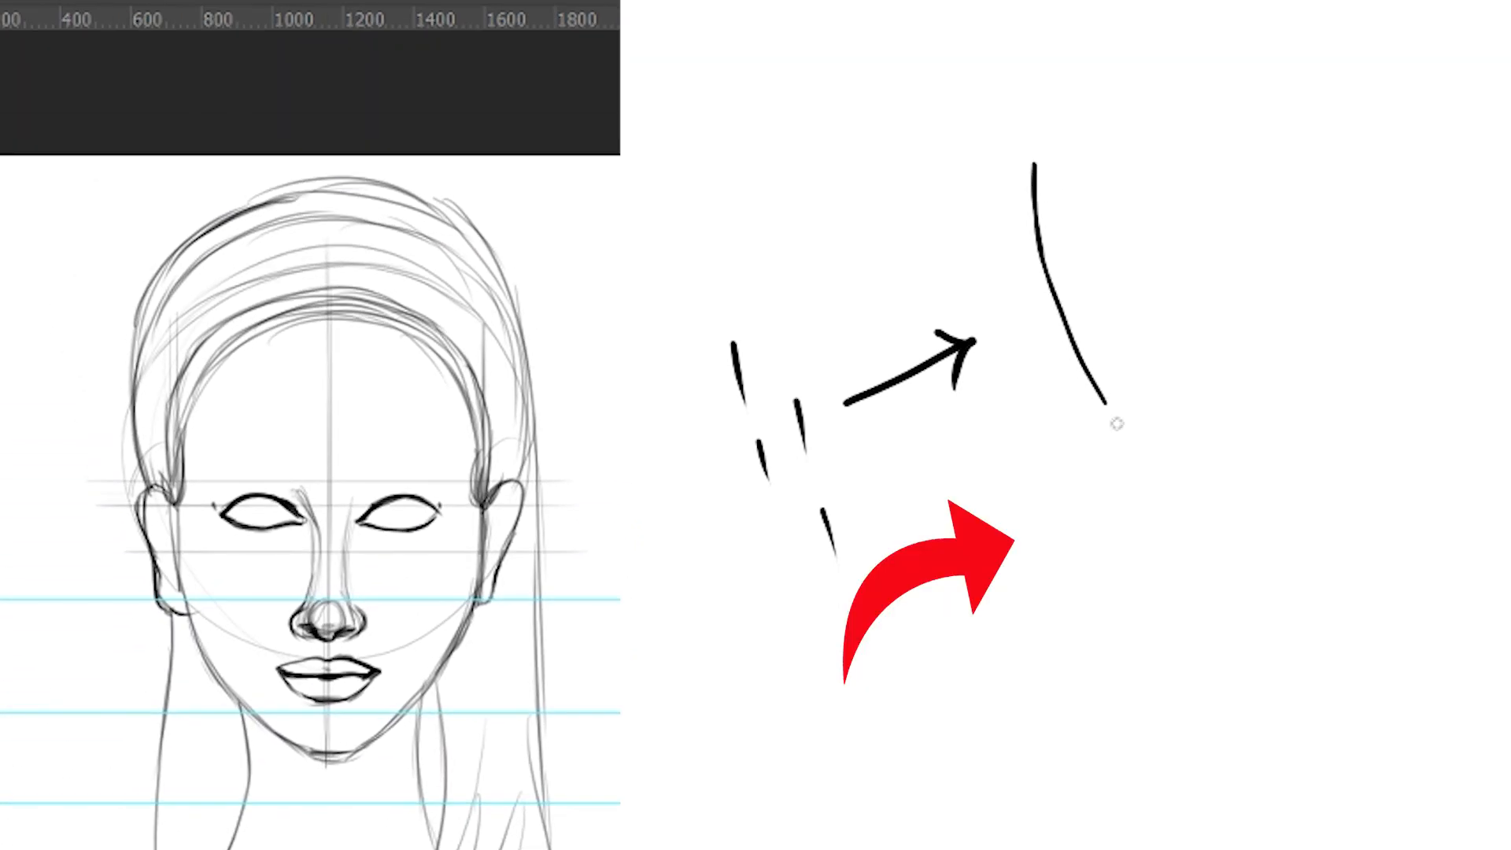
pyautogui.moveTo(206, 206); pyautogui.dragTo(269, 194)
pyautogui.moveTo(207, 206); pyautogui.dragTo(266, 222)
pyautogui.moveTo(269, 195)
pyautogui.mouseDown()
pyautogui.moveTo(288, 221)
pyautogui.moveTo(405, 190)
pyautogui.mouseUp()
pyautogui.moveTo(405, 190)
pyautogui.mouseDown()
pyautogui.moveTo(364, 221)
pyautogui.moveTo(340, 216)
pyautogui.moveTo(405, 188)
pyautogui.mouseUp()
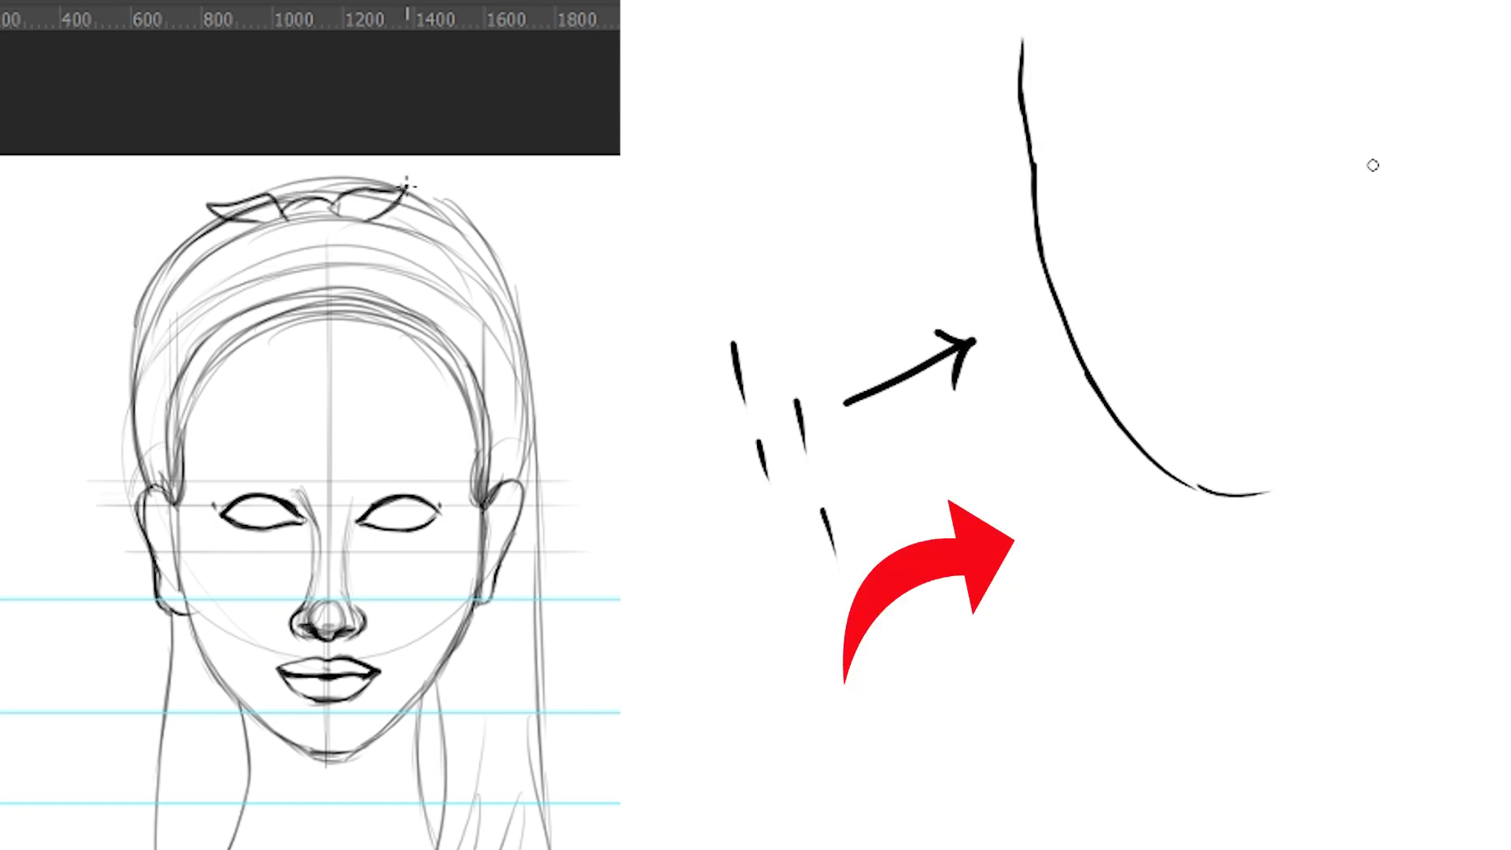
pyautogui.moveTo(251, 192)
pyautogui.mouseDown()
pyautogui.moveTo(305, 193)
pyautogui.moveTo(275, 188)
pyautogui.mouseUp()
pyautogui.moveTo(307, 192)
pyautogui.mouseDown()
pyautogui.moveTo(372, 191)
pyautogui.moveTo(329, 207)
pyautogui.mouseUp()
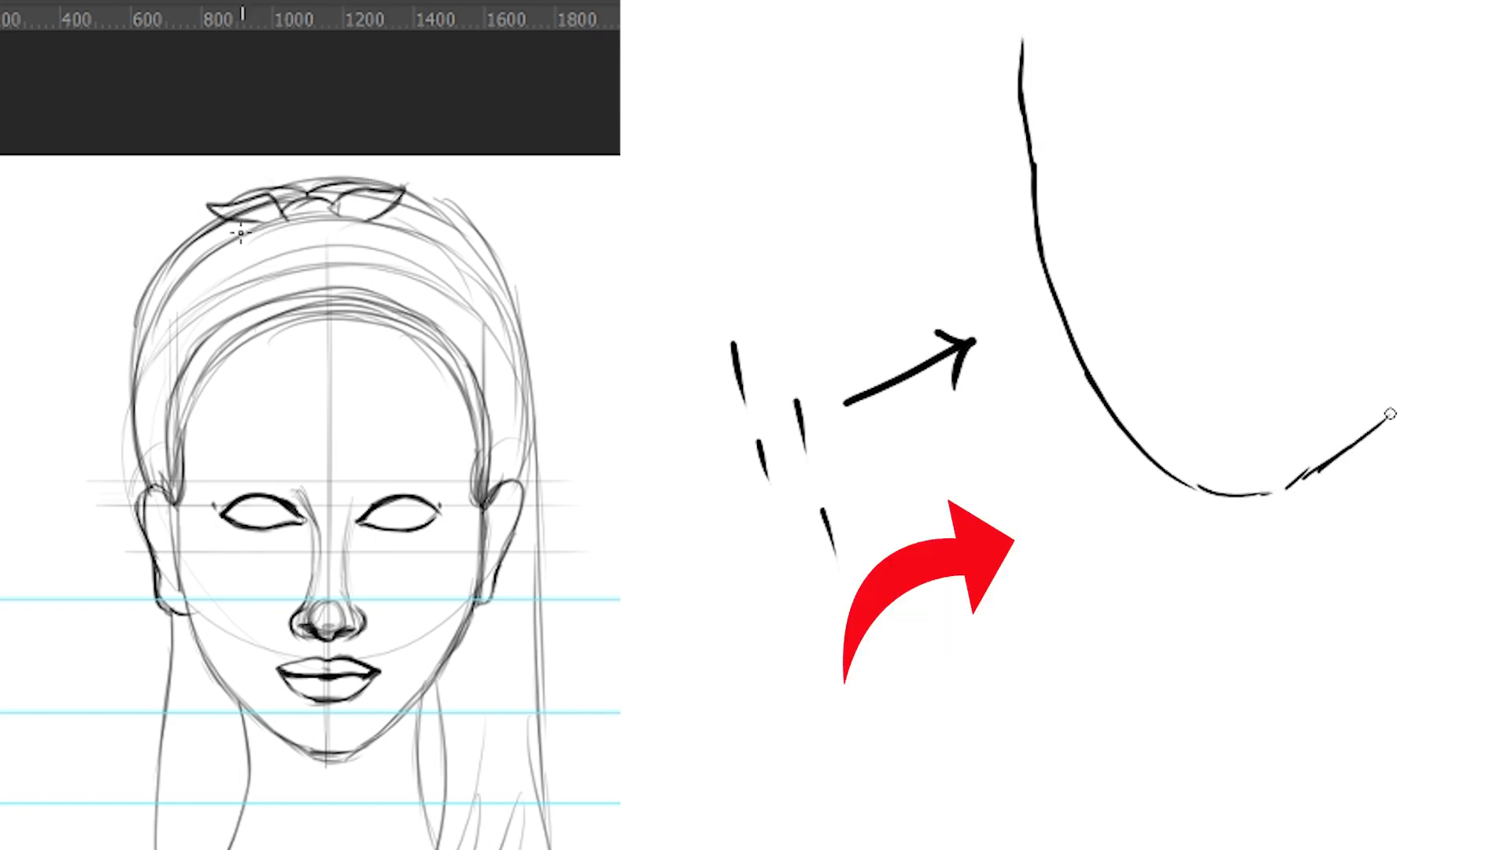
pyautogui.moveTo(186, 245)
pyautogui.mouseDown()
pyautogui.moveTo(135, 361)
pyautogui.moveTo(163, 209)
pyautogui.mouseUp()
# - Sketch angular outlines for both eyebrows above the eyes and connect their inner ends to the nose bridge
pyautogui.moveTo(469, 407)
pyautogui.mouseDown()
pyautogui.moveTo(533, 424)
pyautogui.moveTo(644, 595)
pyautogui.mouseUp()
pyautogui.hotkey('ctrl', '+')
pyautogui.hotkey('ctrl', '+')
pyautogui.moveTo(470, 358)
pyautogui.mouseDown()
pyautogui.moveTo(496, 321)
pyautogui.moveTo(465, 386)
pyautogui.mouseUp()
pyautogui.moveTo(360, 321)
pyautogui.mouseDown()
pyautogui.moveTo(411, 412)
pyautogui.moveTo(497, 321)
pyautogui.mouseUp()
pyautogui.moveTo(360, 321)
pyautogui.mouseDown()
pyautogui.moveTo(181, 306)
pyautogui.moveTo(370, 347)
pyautogui.mouseUp()
pyautogui.moveTo(211, 294); pyautogui.dragTo(365, 317)
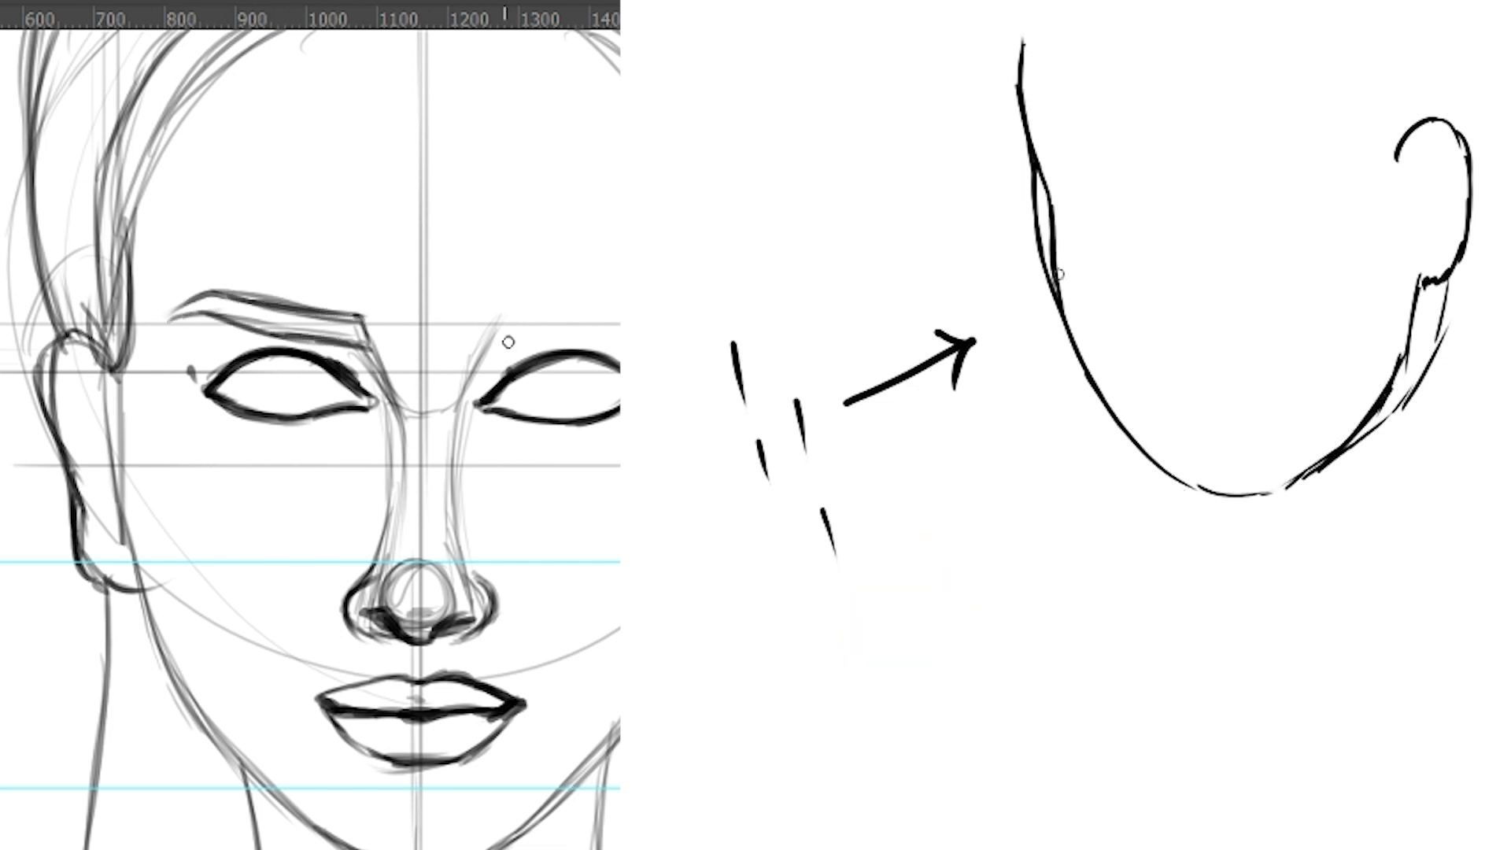
pyautogui.moveTo(483, 347)
pyautogui.mouseDown()
pyautogui.moveTo(527, 317)
pyautogui.moveTo(618, 307)
pyautogui.mouseUp()
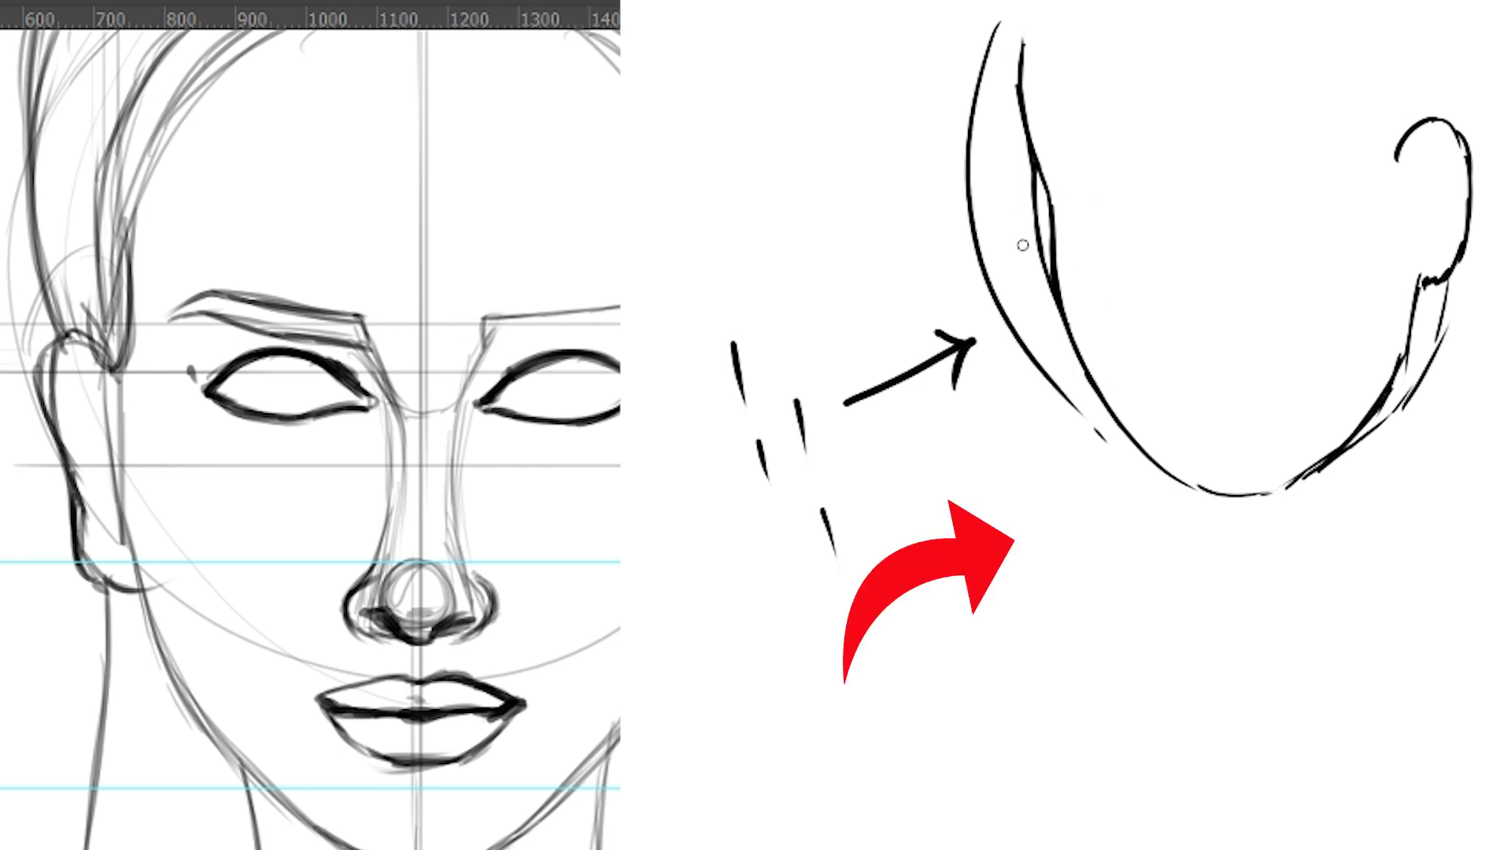
pyautogui.moveTo(504, 316); pyautogui.dragTo(619, 301)
pyautogui.moveTo(484, 351); pyautogui.dragTo(619, 322)
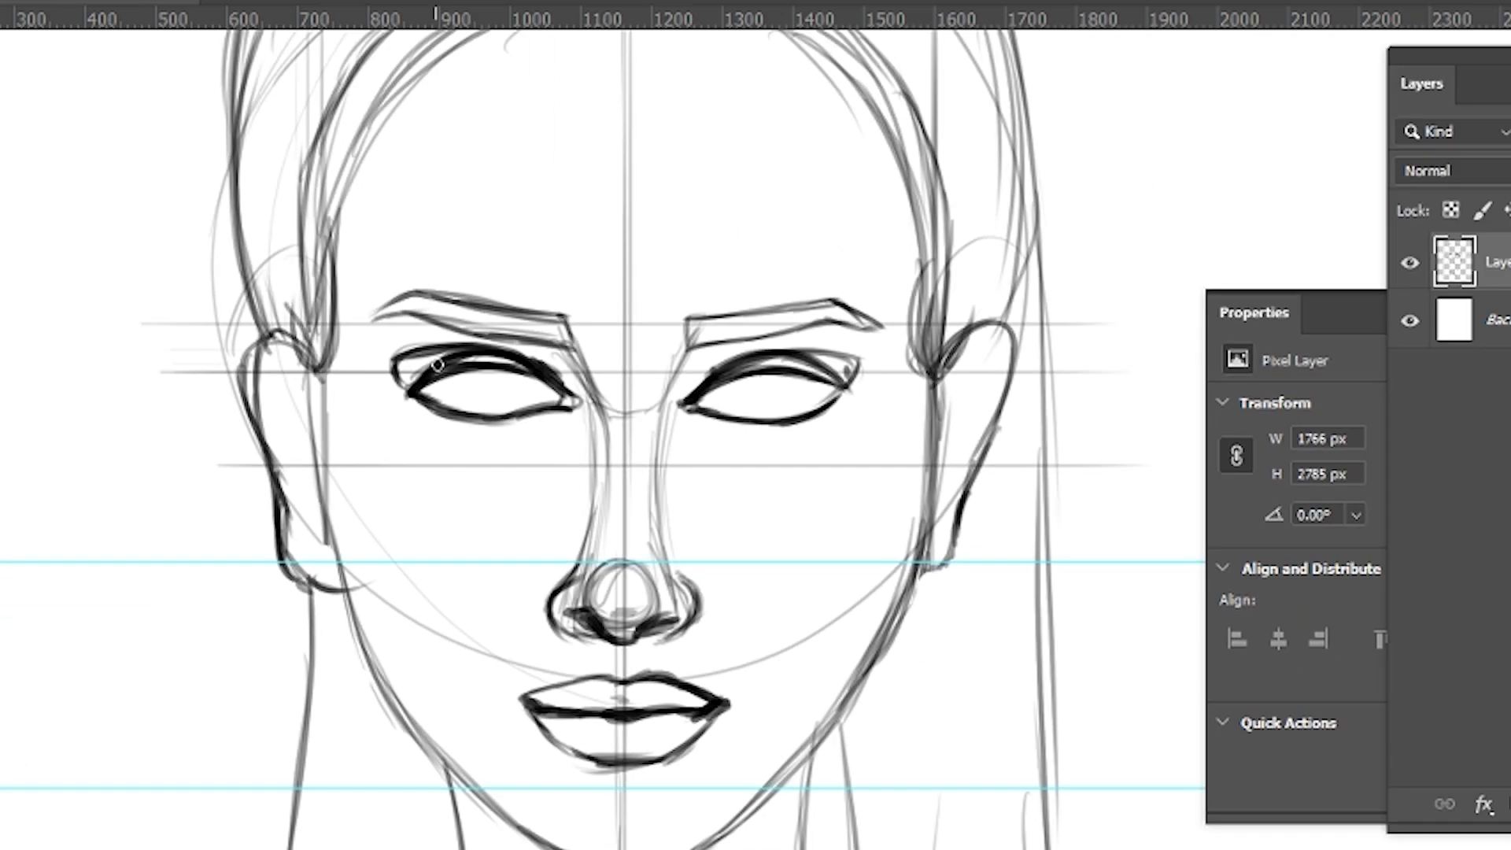
# - Darken the upper lash lines of both eyes, extend their outer corners into wings and shade the lids
pyautogui.moveTo(437, 360)
pyautogui.mouseDown()
pyautogui.moveTo(384, 381)
pyautogui.moveTo(413, 395)
pyautogui.moveTo(398, 387)
pyautogui.mouseUp()
pyautogui.moveTo(856, 376)
pyautogui.mouseDown()
pyautogui.moveTo(822, 387)
pyautogui.moveTo(884, 361)
pyautogui.mouseUp()
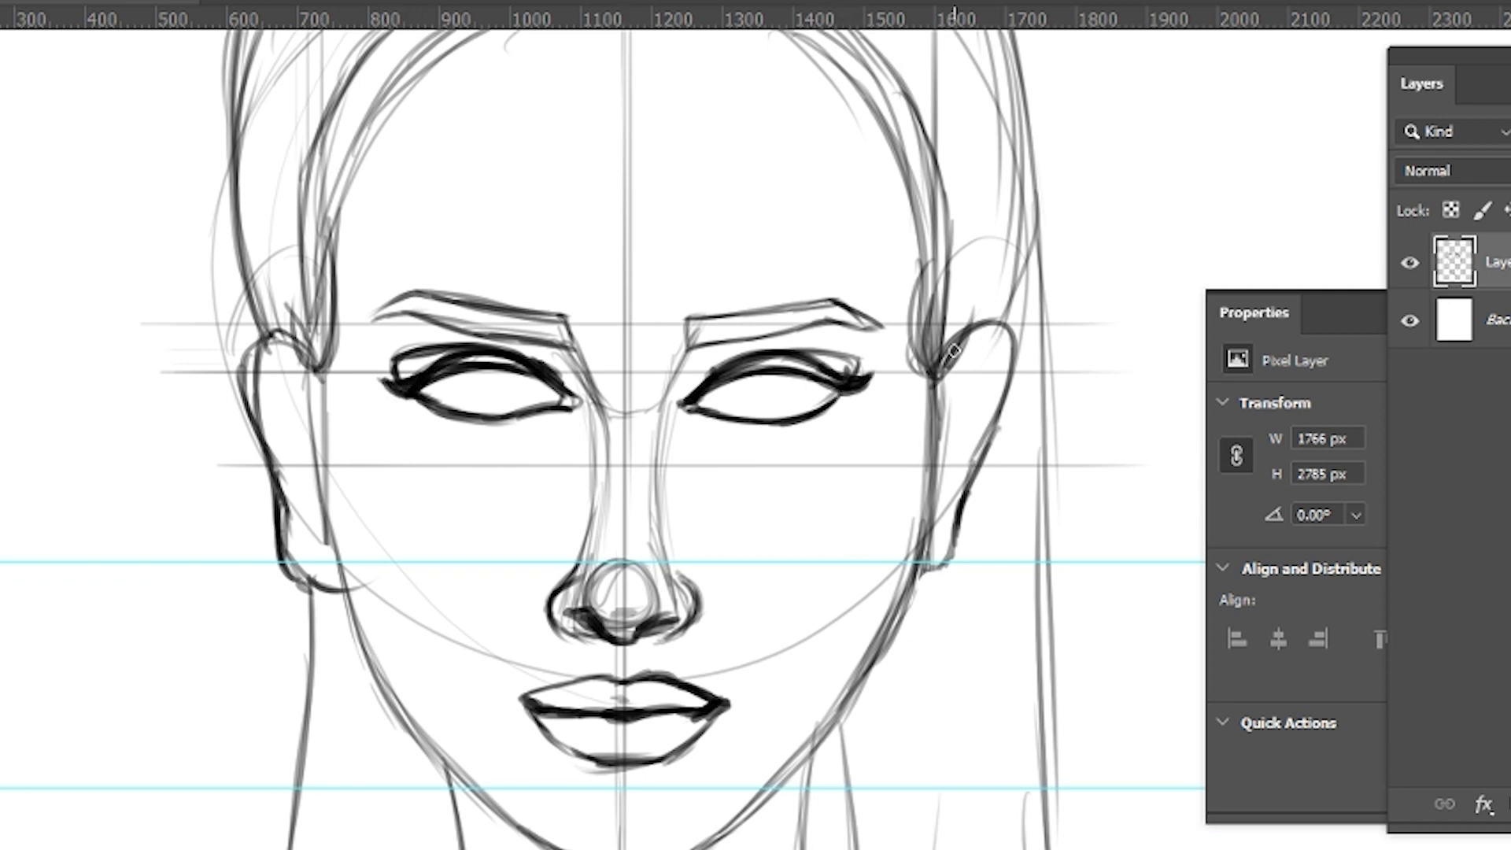
pyautogui.moveTo(404, 373); pyautogui.dragTo(441, 353)
pyautogui.moveTo(785, 365); pyautogui.dragTo(853, 364)
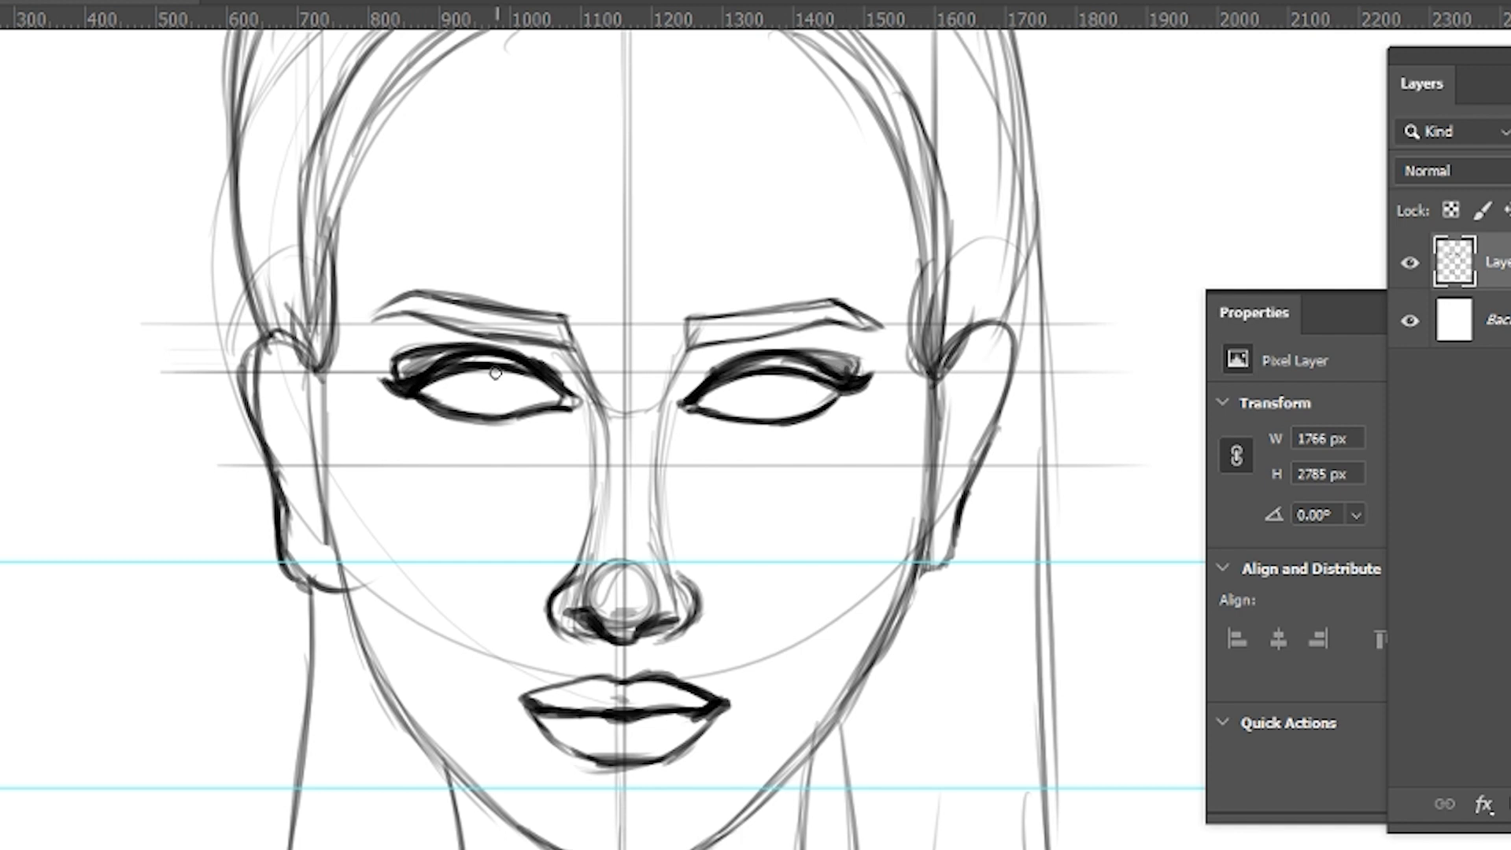
# - Sketch a round iris inside each eye and add the pupils
pyautogui.moveTo(478, 375)
pyautogui.mouseDown()
pyautogui.moveTo(472, 414)
pyautogui.moveTo(526, 401)
pyautogui.moveTo(513, 368)
pyautogui.mouseUp()
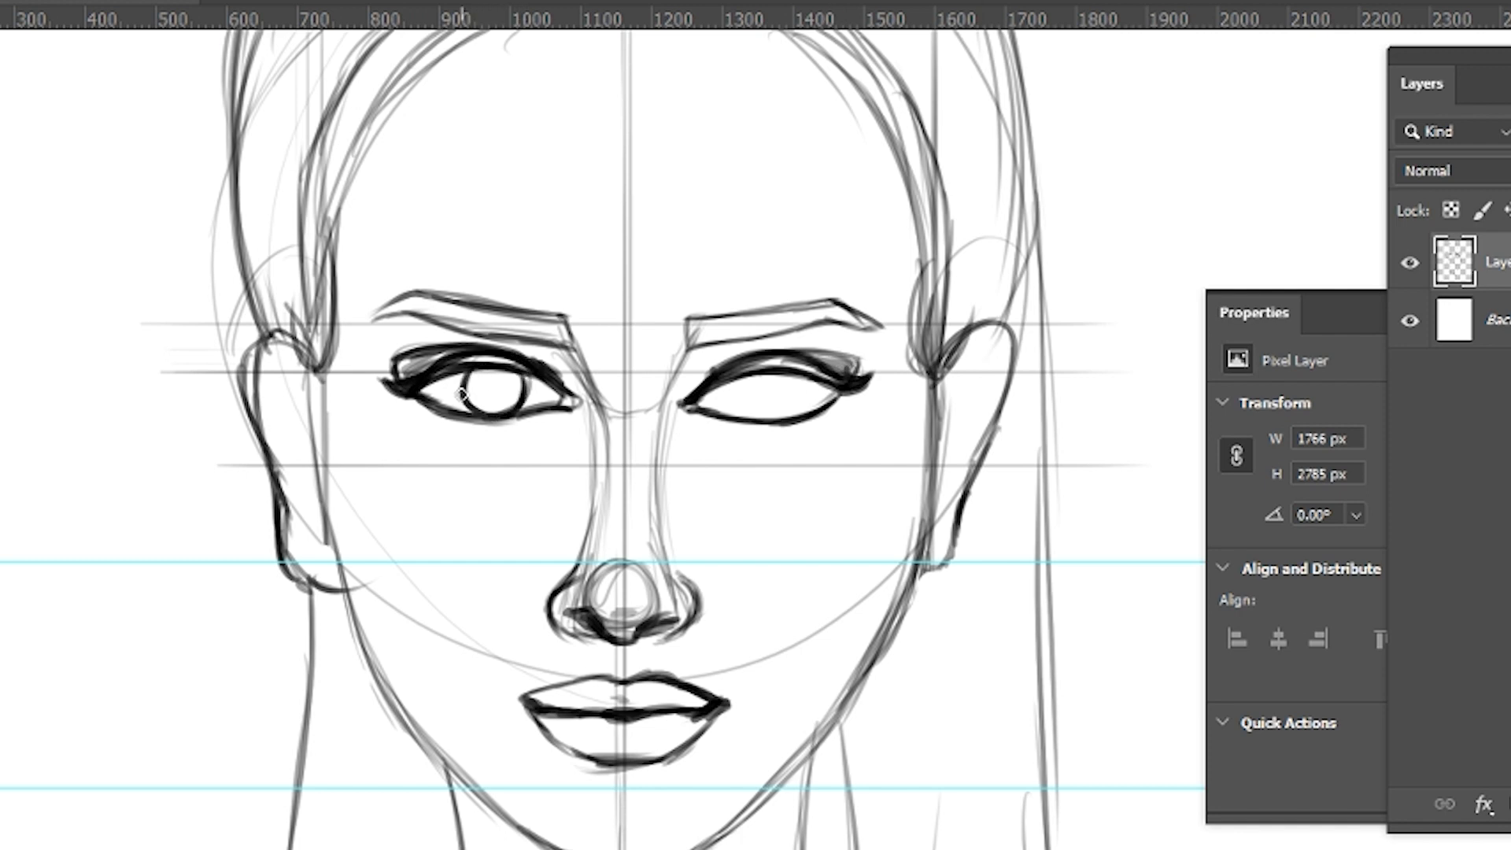
pyautogui.moveTo(757, 415)
pyautogui.mouseDown()
pyautogui.moveTo(741, 379)
pyautogui.moveTo(767, 425)
pyautogui.moveTo(809, 377)
pyautogui.moveTo(788, 366)
pyautogui.mouseUp()
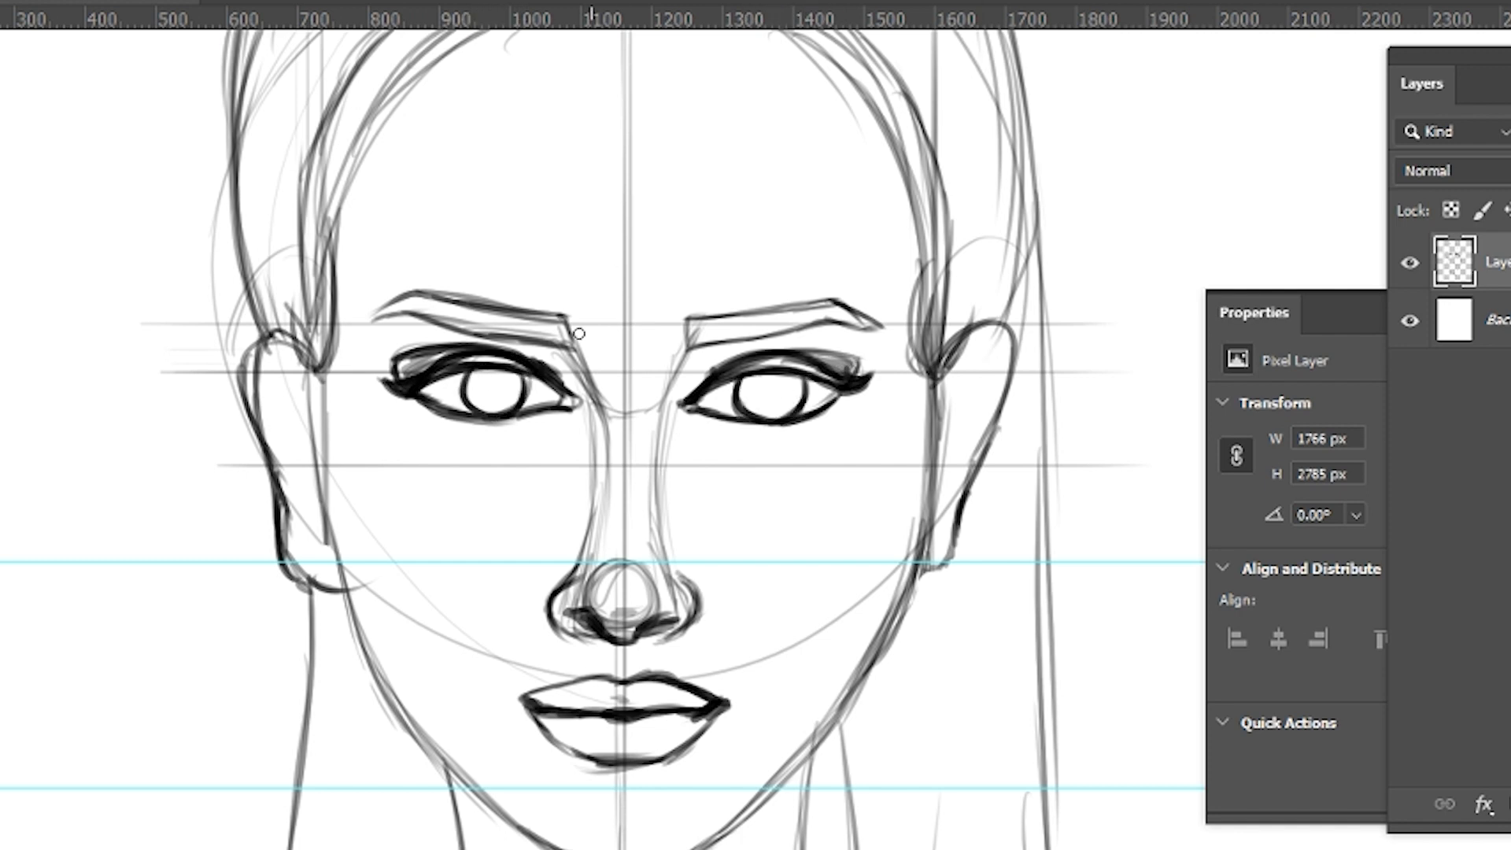
pyautogui.moveTo(465, 401)
pyautogui.mouseDown()
pyautogui.moveTo(484, 415)
pyautogui.moveTo(493, 387)
pyautogui.mouseUp()
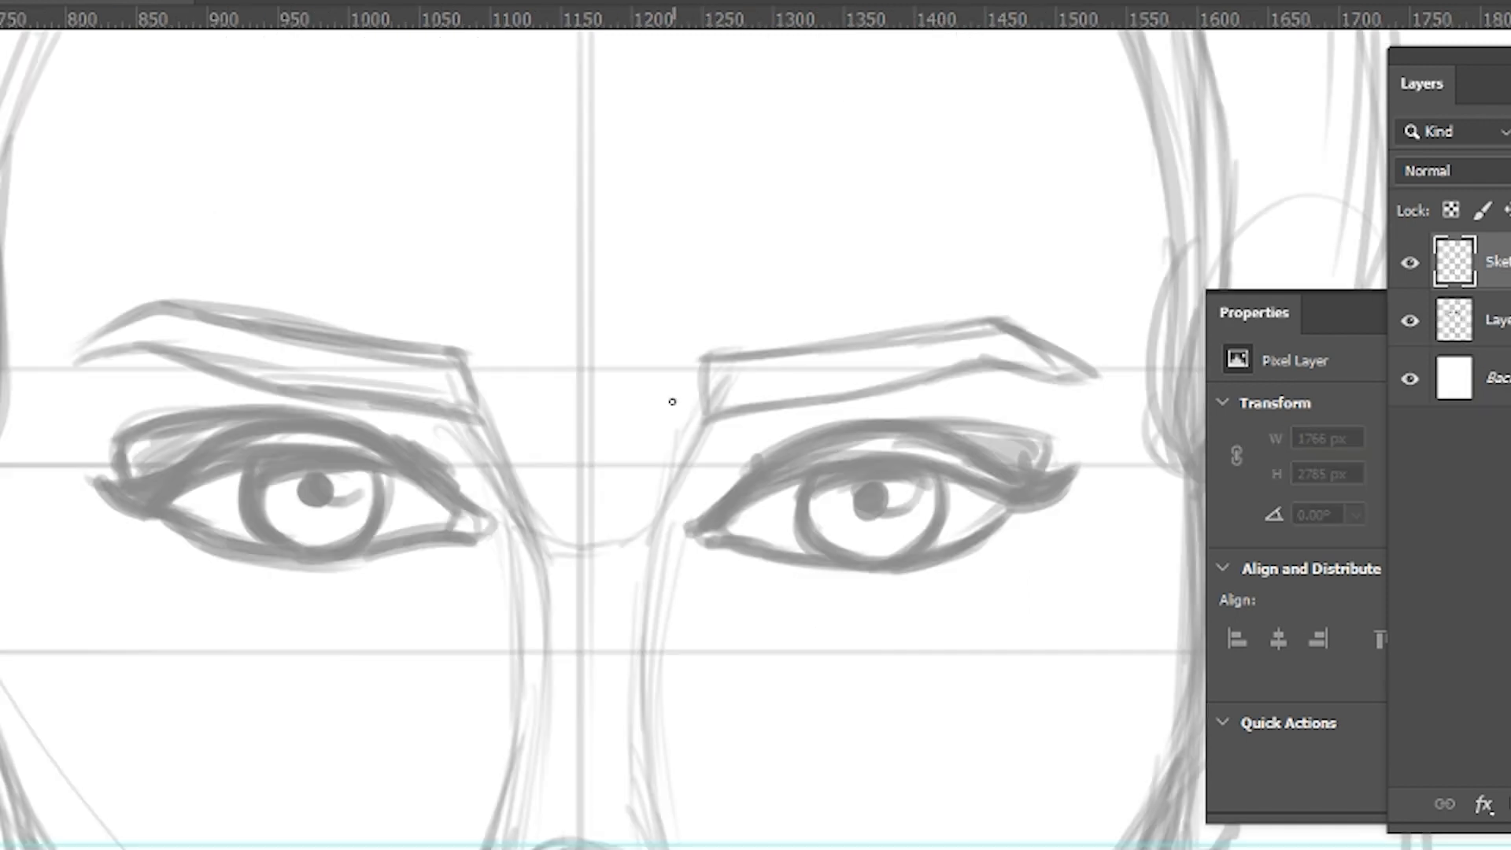
# - Trace both eyebrow outlines with clean dark lines on the Sketch layer over the faded rough drawing
pyautogui.moveTo(704, 421)
pyautogui.mouseDown()
pyautogui.moveTo(701, 356)
pyautogui.moveTo(739, 397)
pyautogui.moveTo(893, 390)
pyautogui.moveTo(978, 364)
pyautogui.mouseUp()
pyautogui.moveTo(712, 361); pyautogui.dragTo(946, 326)
pyautogui.moveTo(820, 348)
pyautogui.mouseDown()
pyautogui.moveTo(952, 324)
pyautogui.moveTo(1031, 334)
pyautogui.moveTo(1091, 377)
pyautogui.mouseUp()
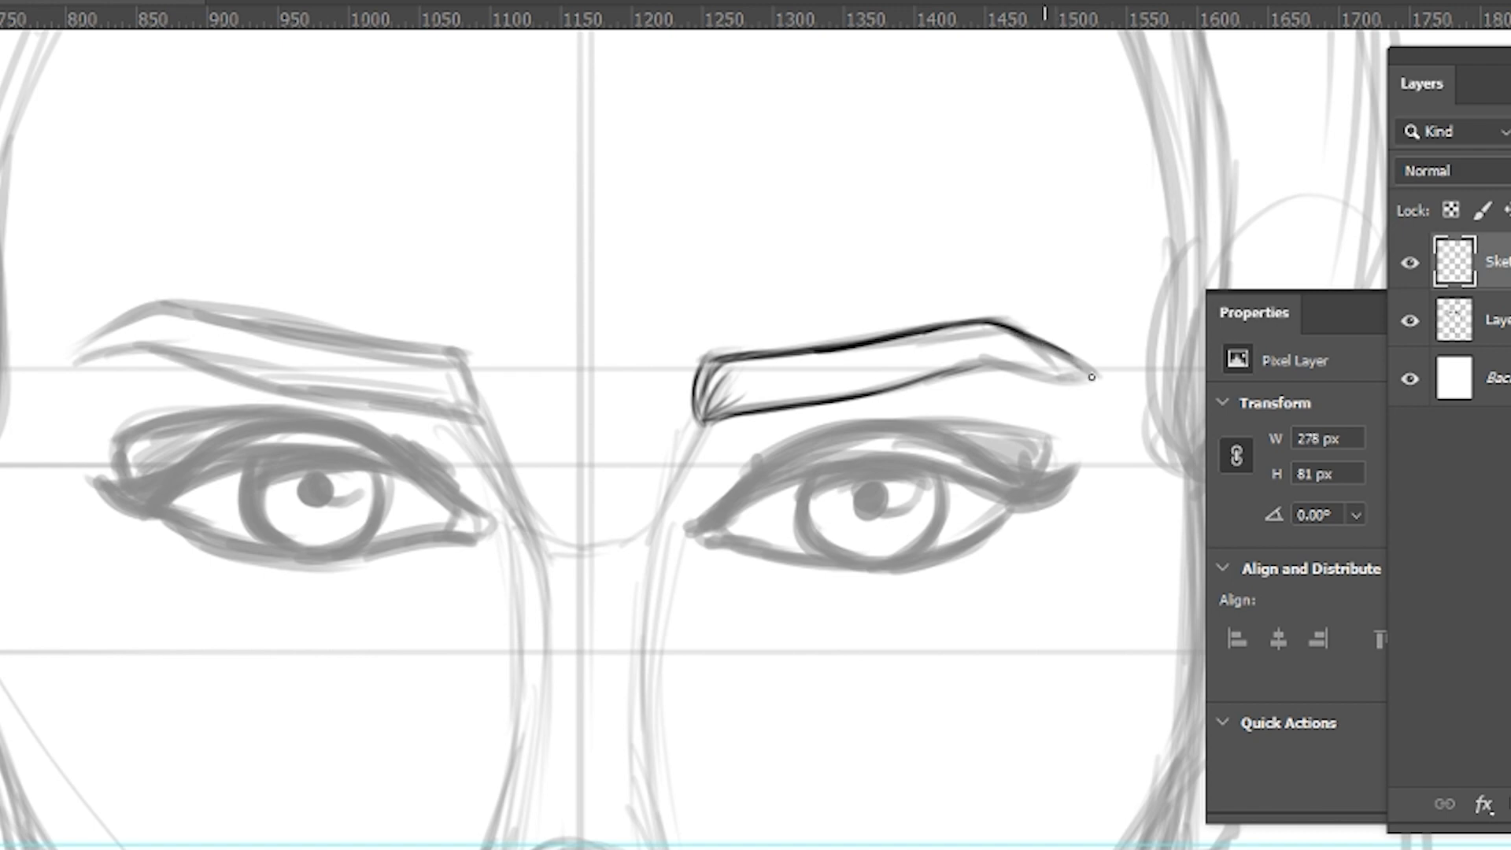
pyautogui.moveTo(989, 362); pyautogui.dragTo(1096, 378)
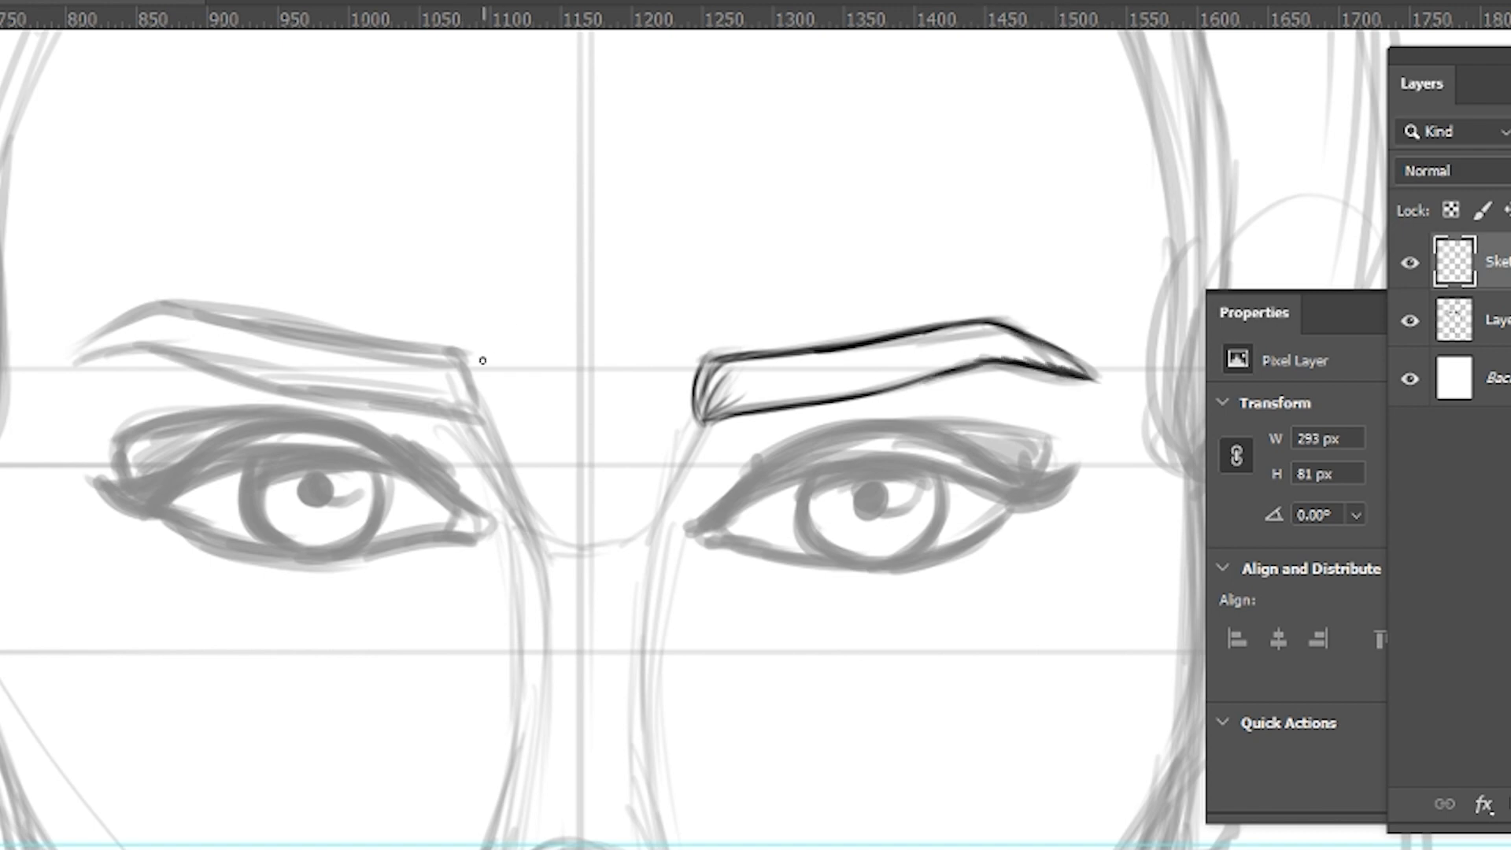
pyautogui.moveTo(472, 346); pyautogui.dragTo(466, 417)
pyautogui.moveTo(71, 367)
pyautogui.mouseDown()
pyautogui.moveTo(219, 359)
pyautogui.moveTo(395, 381)
pyautogui.moveTo(467, 415)
pyautogui.mouseUp()
pyautogui.moveTo(69, 367)
pyautogui.mouseDown()
pyautogui.moveTo(149, 309)
pyautogui.moveTo(212, 312)
pyautogui.mouseUp()
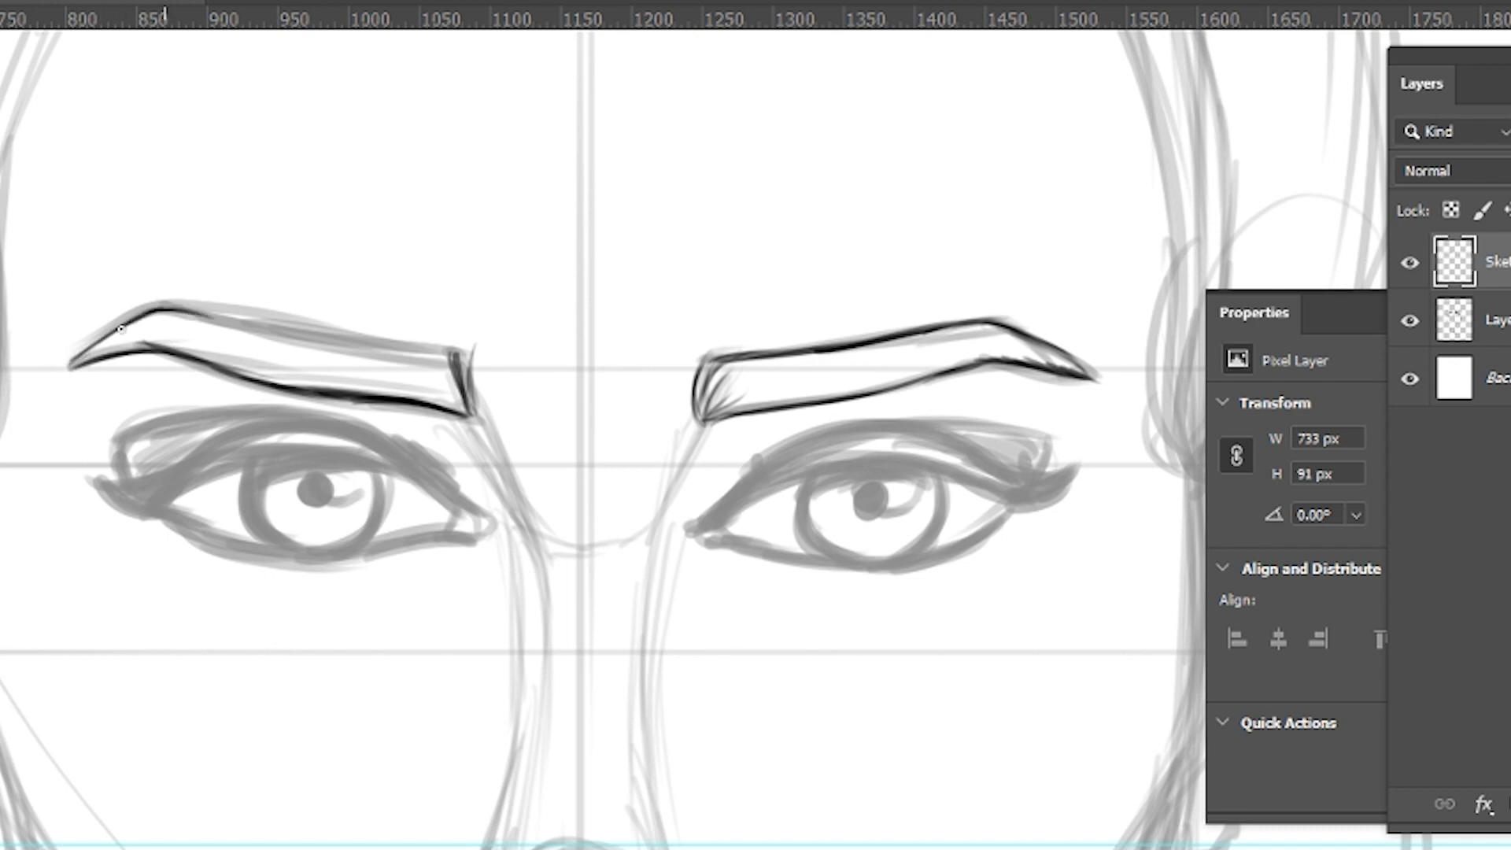
pyautogui.moveTo(121, 329)
pyautogui.mouseDown()
pyautogui.moveTo(160, 310)
pyautogui.moveTo(460, 353)
pyautogui.mouseUp()
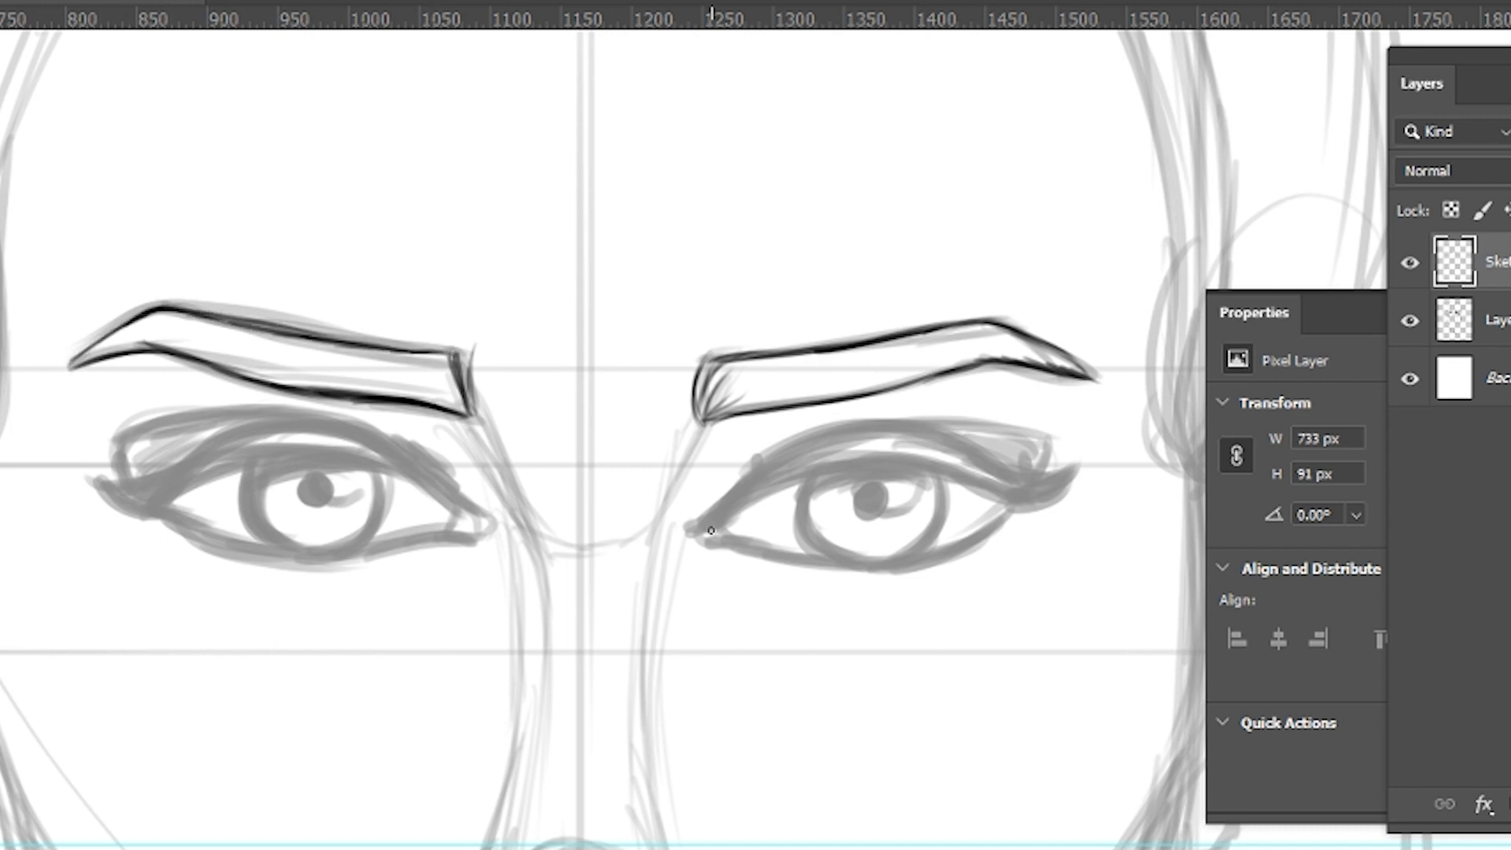
# - Ink the inner corner of the eye on the viewer's right and build up its thick black upper lash line
pyautogui.moveTo(711, 530); pyautogui.dragTo(699, 536)
pyautogui.moveTo(789, 471)
pyautogui.mouseDown()
pyautogui.moveTo(719, 526)
pyautogui.moveTo(787, 472)
pyautogui.moveTo(905, 443)
pyautogui.moveTo(976, 456)
pyautogui.moveTo(1023, 491)
pyautogui.mouseUp()
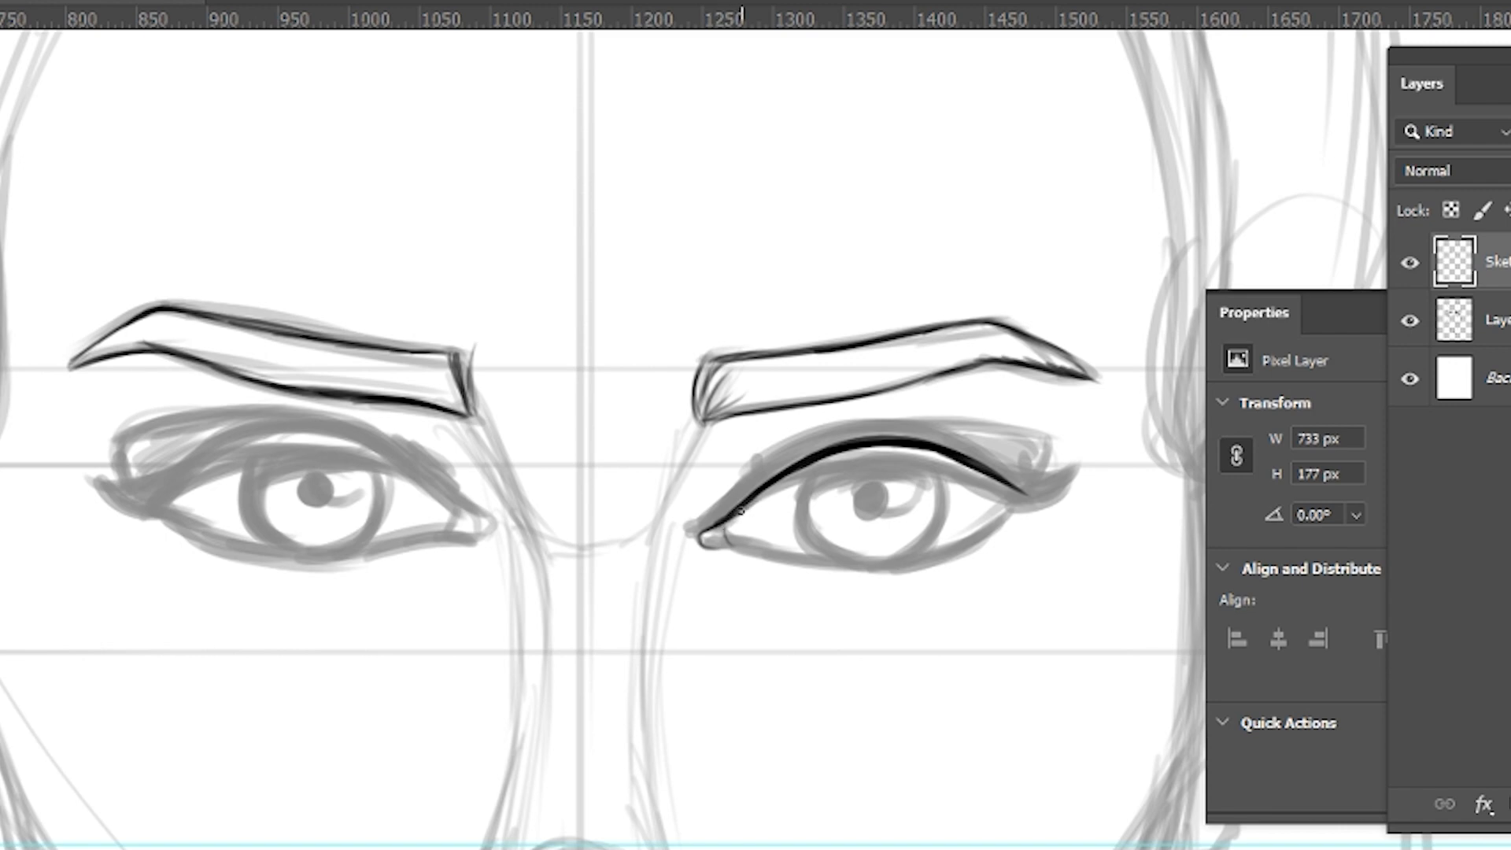
pyautogui.moveTo(740, 508)
pyautogui.mouseDown()
pyautogui.moveTo(803, 475)
pyautogui.moveTo(945, 458)
pyautogui.moveTo(1027, 496)
pyautogui.mouseUp()
pyautogui.moveTo(740, 510)
pyautogui.mouseDown()
pyautogui.moveTo(790, 470)
pyautogui.moveTo(860, 456)
pyautogui.moveTo(974, 473)
pyautogui.mouseUp()
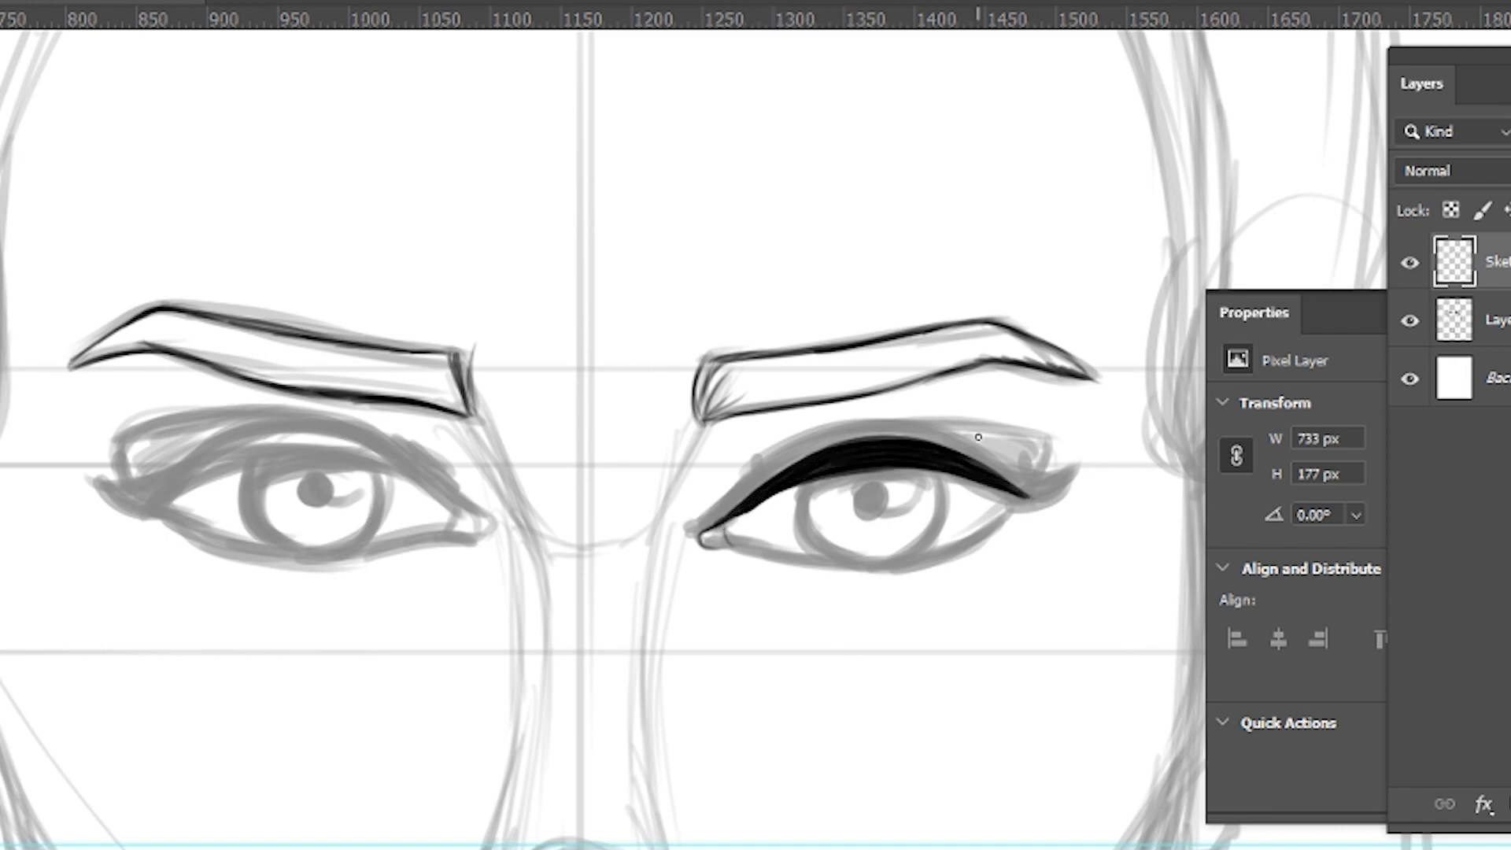
# - Ink the same eye's lower lid, iris and solid black pupil, and add its upper lid crease and outer wing
pyautogui.moveTo(766, 559)
pyautogui.mouseDown()
pyautogui.moveTo(854, 573)
pyautogui.moveTo(967, 550)
pyautogui.moveTo(979, 524)
pyautogui.moveTo(936, 565)
pyautogui.mouseUp()
pyautogui.moveTo(814, 476)
pyautogui.mouseDown()
pyautogui.moveTo(842, 560)
pyautogui.moveTo(881, 568)
pyautogui.mouseUp()
pyautogui.moveTo(938, 468)
pyautogui.mouseDown()
pyautogui.moveTo(936, 535)
pyautogui.moveTo(825, 557)
pyautogui.mouseUp()
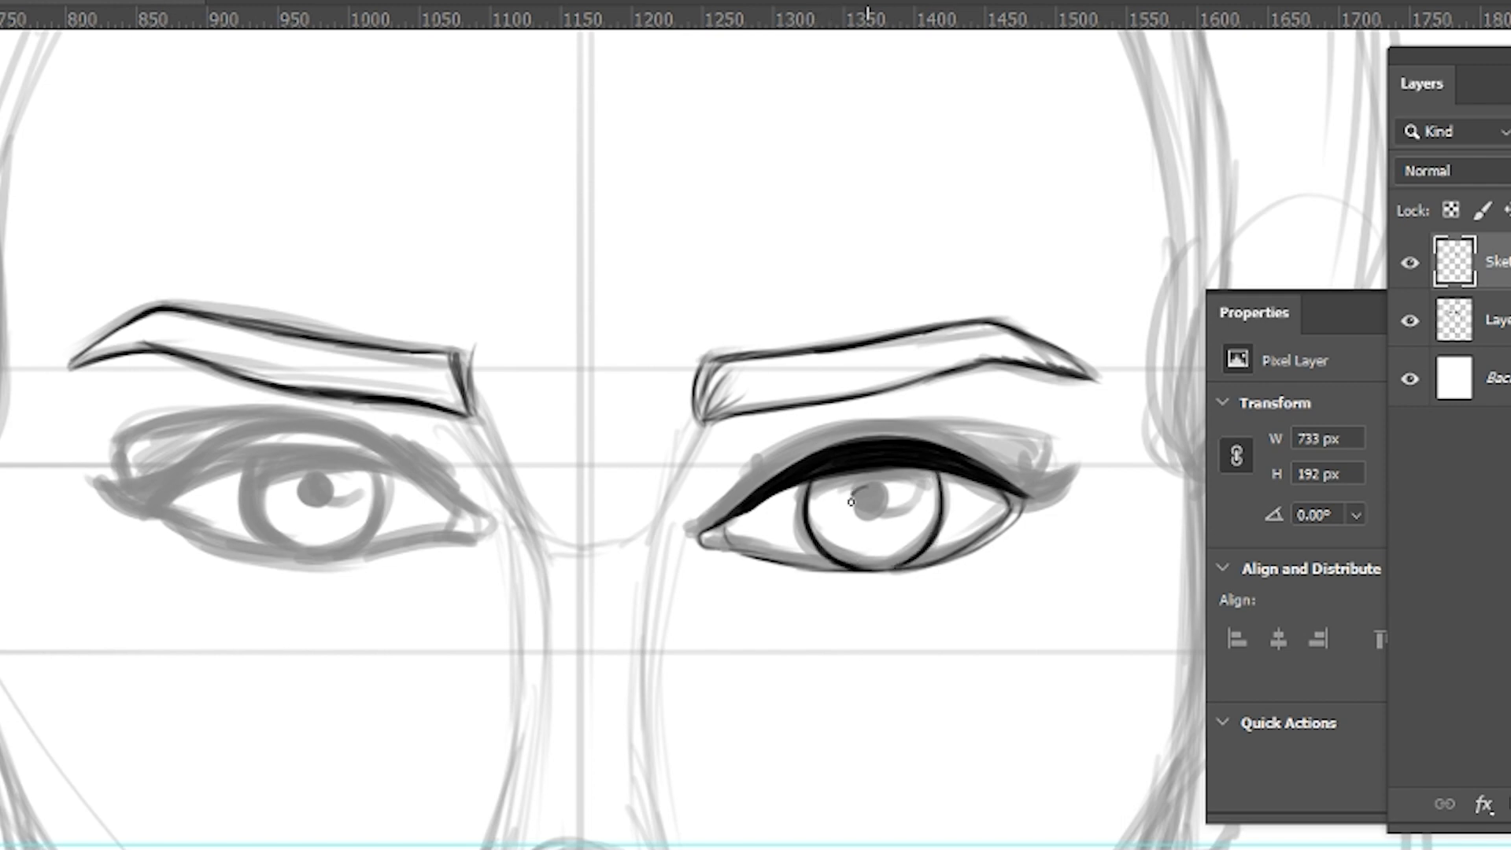
pyautogui.moveTo(851, 501); pyautogui.dragTo(865, 504)
pyautogui.moveTo(738, 494)
pyautogui.mouseDown()
pyautogui.moveTo(783, 439)
pyautogui.moveTo(751, 466)
pyautogui.moveTo(987, 453)
pyautogui.moveTo(1042, 488)
pyautogui.moveTo(1006, 480)
pyautogui.moveTo(1063, 466)
pyautogui.moveTo(1043, 487)
pyautogui.moveTo(1025, 481)
pyautogui.moveTo(1061, 475)
pyautogui.moveTo(1049, 488)
pyautogui.moveTo(1009, 492)
pyautogui.moveTo(1028, 500)
pyautogui.moveTo(1012, 497)
pyautogui.moveTo(1058, 475)
pyautogui.moveTo(978, 545)
pyautogui.mouseUp()
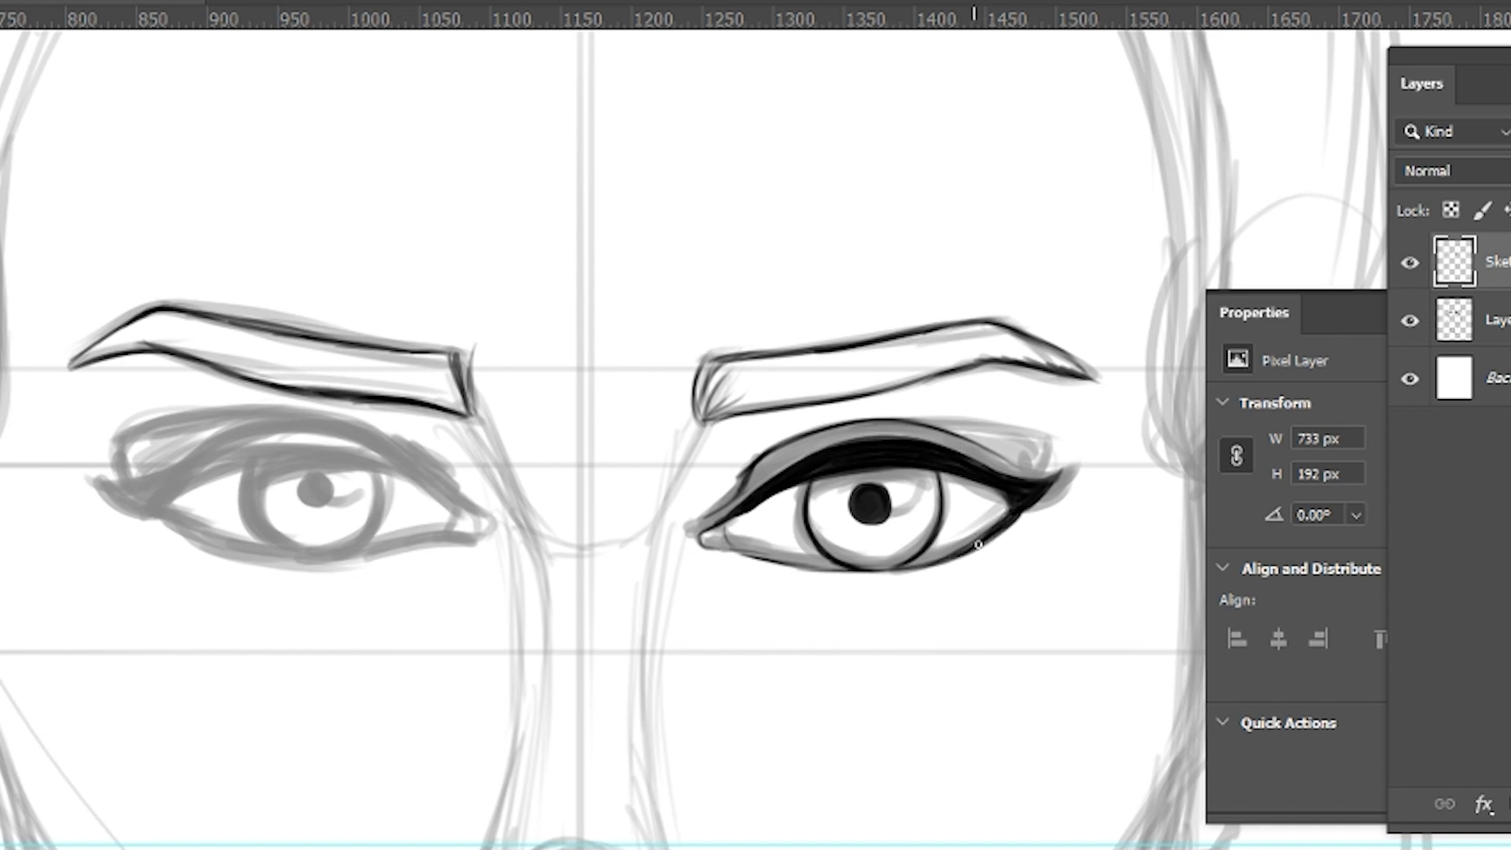
# - Ink the lids, thick upper lash line and crease of the eye on the viewer's left
pyautogui.moveTo(386, 445); pyautogui.dragTo(487, 526)
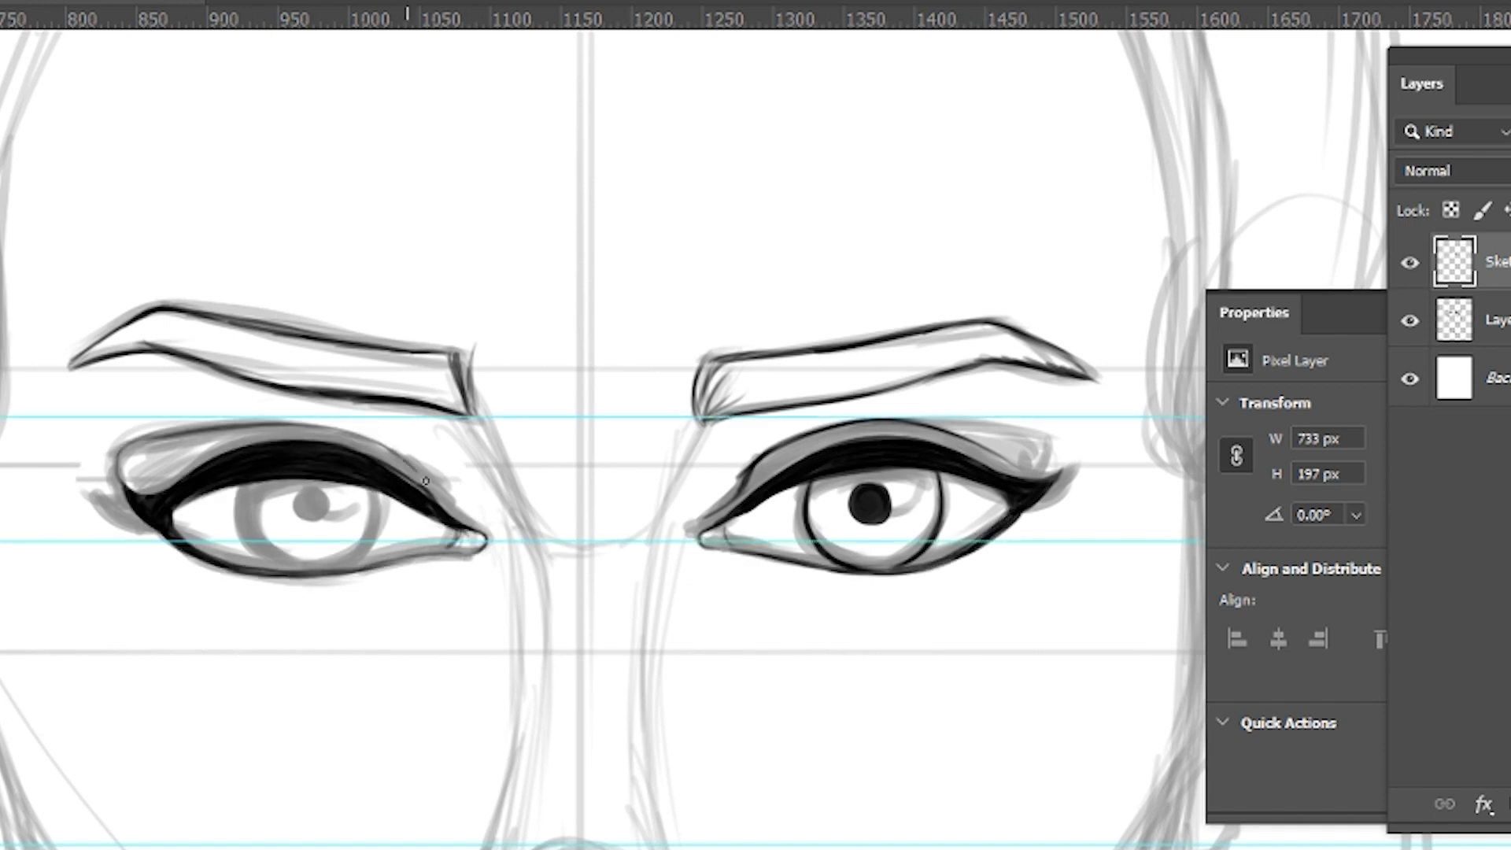
pyautogui.moveTo(388, 433); pyautogui.dragTo(426, 456)
# - Ink the base of the nose, fill both nostrils with black and outline the wing of the nose
pyautogui.moveTo(950, 797); pyautogui.dragTo(872, 458)
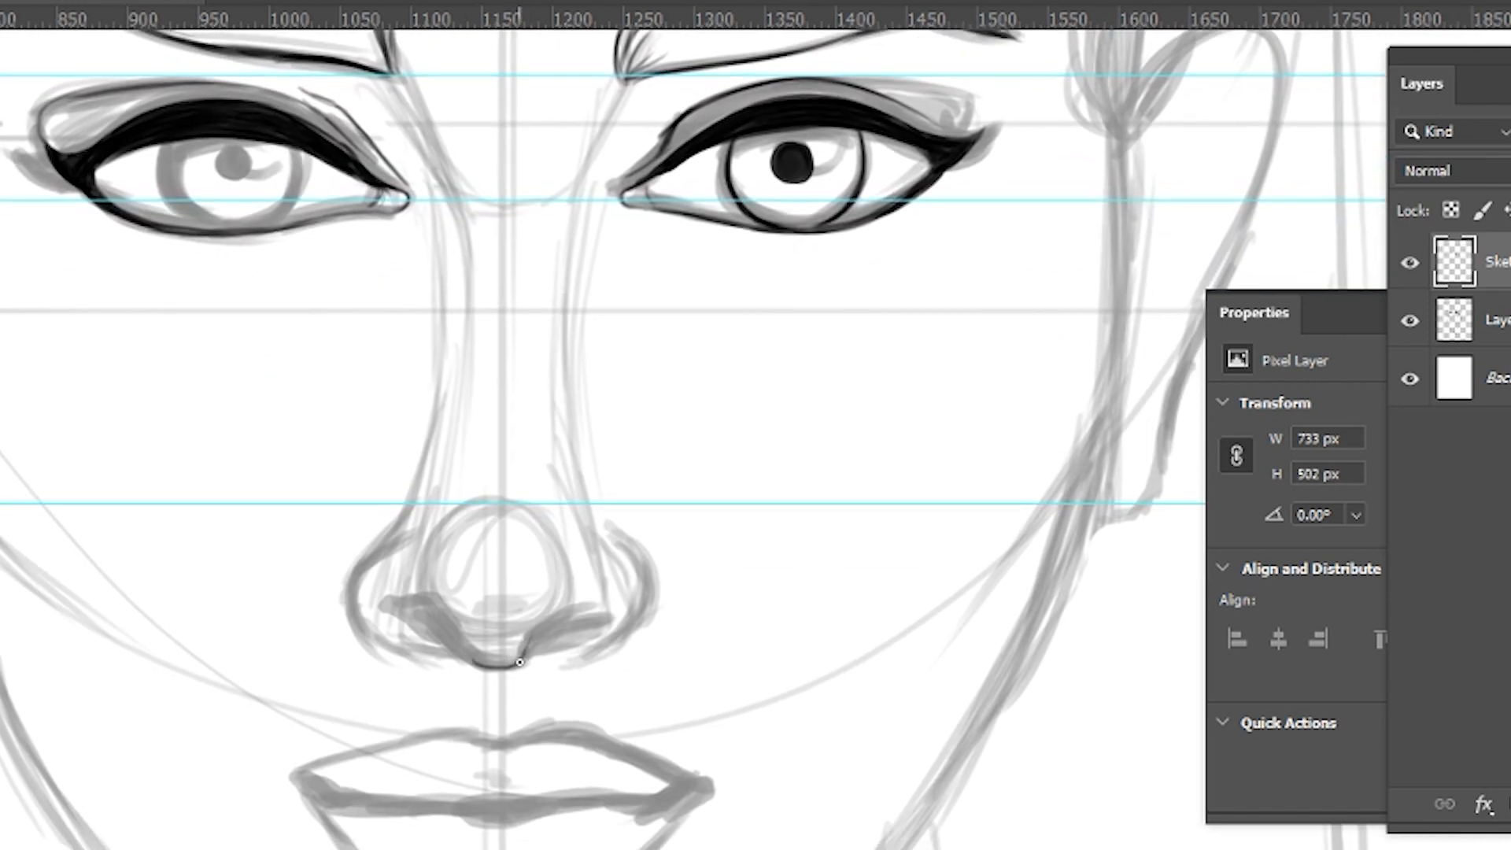
pyautogui.moveTo(520, 662)
pyautogui.mouseDown()
pyautogui.moveTo(549, 624)
pyautogui.moveTo(596, 609)
pyautogui.moveTo(551, 630)
pyautogui.moveTo(583, 619)
pyautogui.mouseUp()
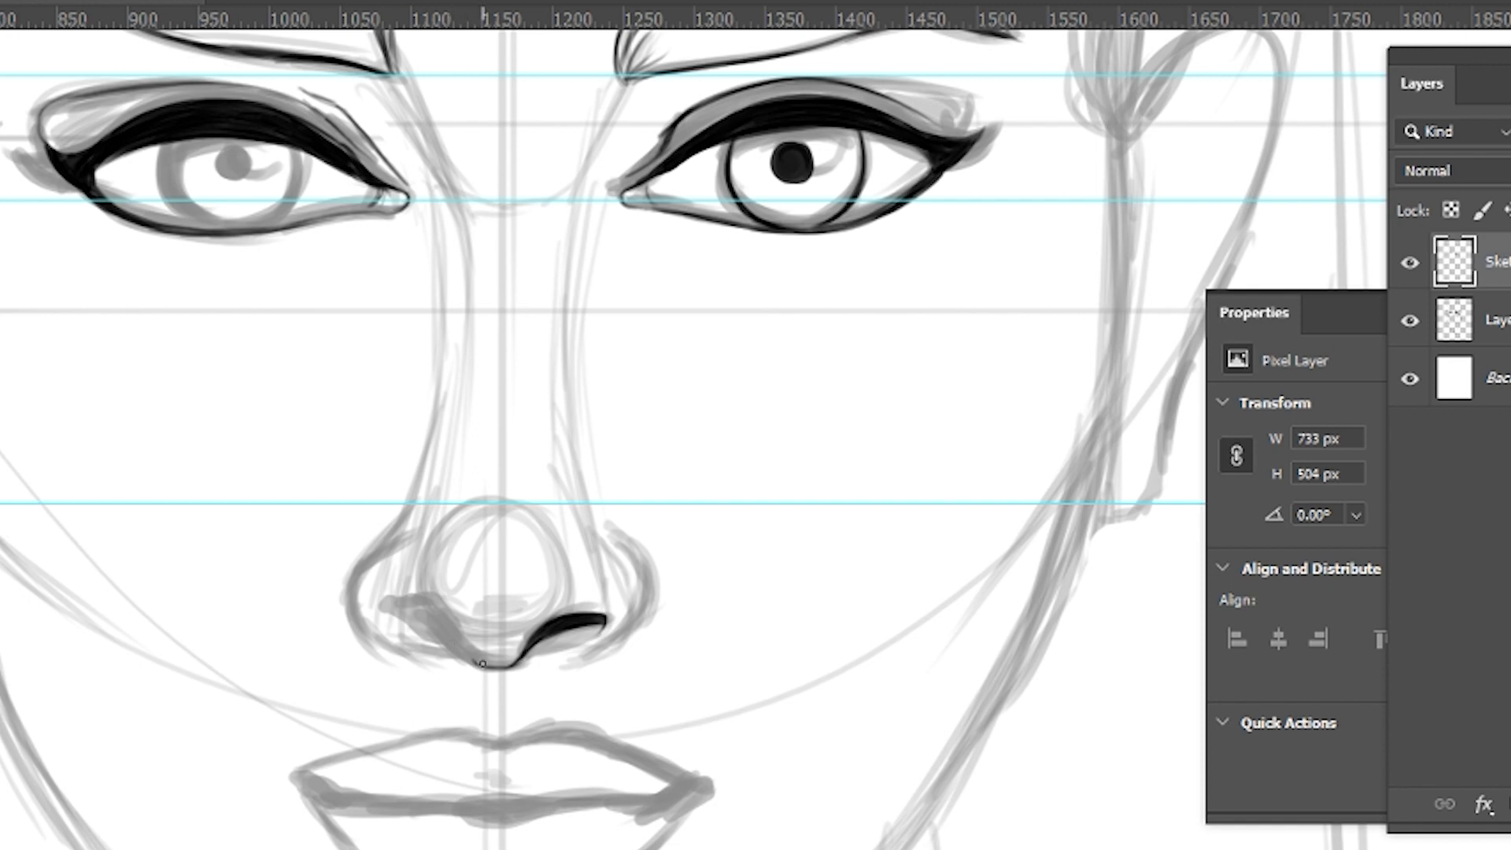
pyautogui.moveTo(482, 663); pyautogui.dragTo(420, 599)
pyautogui.moveTo(423, 629)
pyautogui.mouseDown()
pyautogui.moveTo(474, 662)
pyautogui.moveTo(449, 646)
pyautogui.mouseUp()
pyautogui.hotkey('ctrl', 'z')
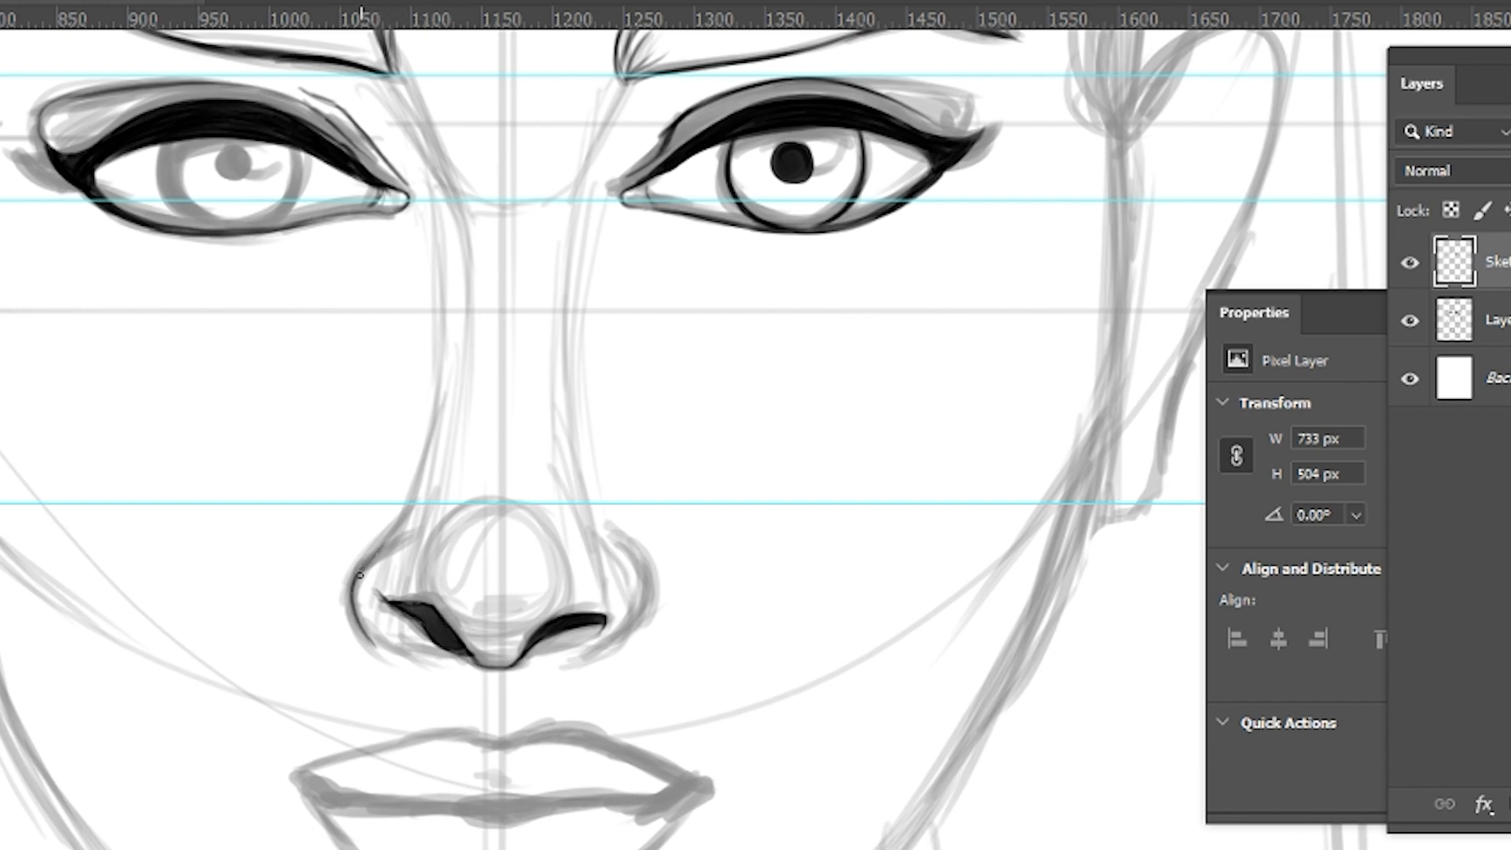
pyautogui.moveTo(360, 575); pyautogui.dragTo(403, 526)
# - Ink the lips with a thick dark mouth line, darkened corners and clean upper and lower lip outlines
pyautogui.moveTo(854, 543); pyautogui.dragTo(855, 620)
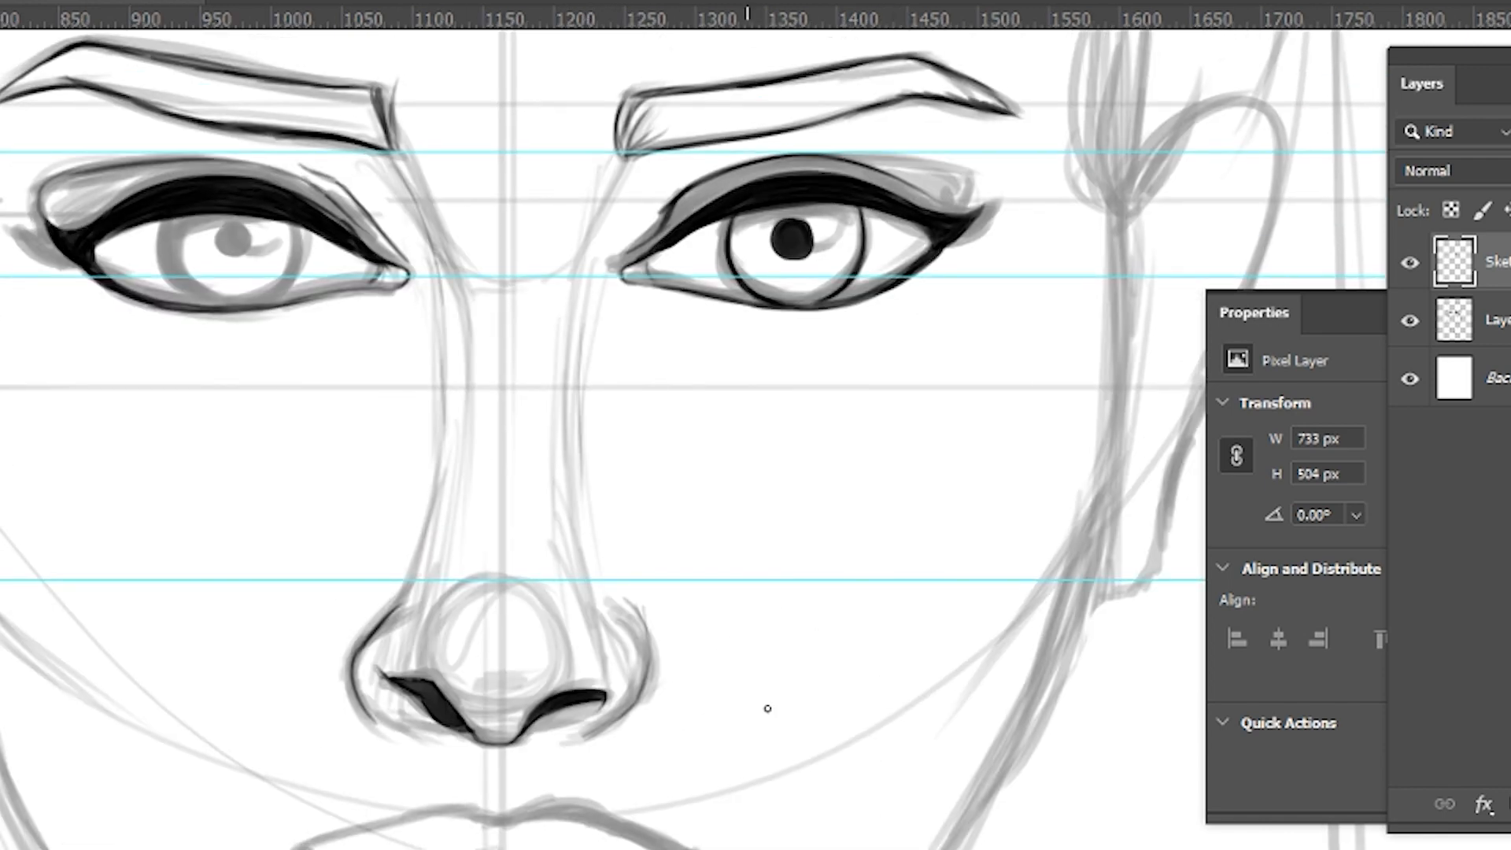
pyautogui.moveTo(881, 818)
pyautogui.mouseDown()
pyautogui.moveTo(877, 532)
pyautogui.moveTo(894, 520)
pyautogui.mouseUp()
pyautogui.moveTo(314, 522); pyautogui.dragTo(289, 512)
pyautogui.moveTo(293, 517)
pyautogui.mouseDown()
pyautogui.moveTo(330, 536)
pyautogui.moveTo(535, 543)
pyautogui.moveTo(499, 547)
pyautogui.moveTo(642, 536)
pyautogui.moveTo(625, 520)
pyautogui.mouseUp()
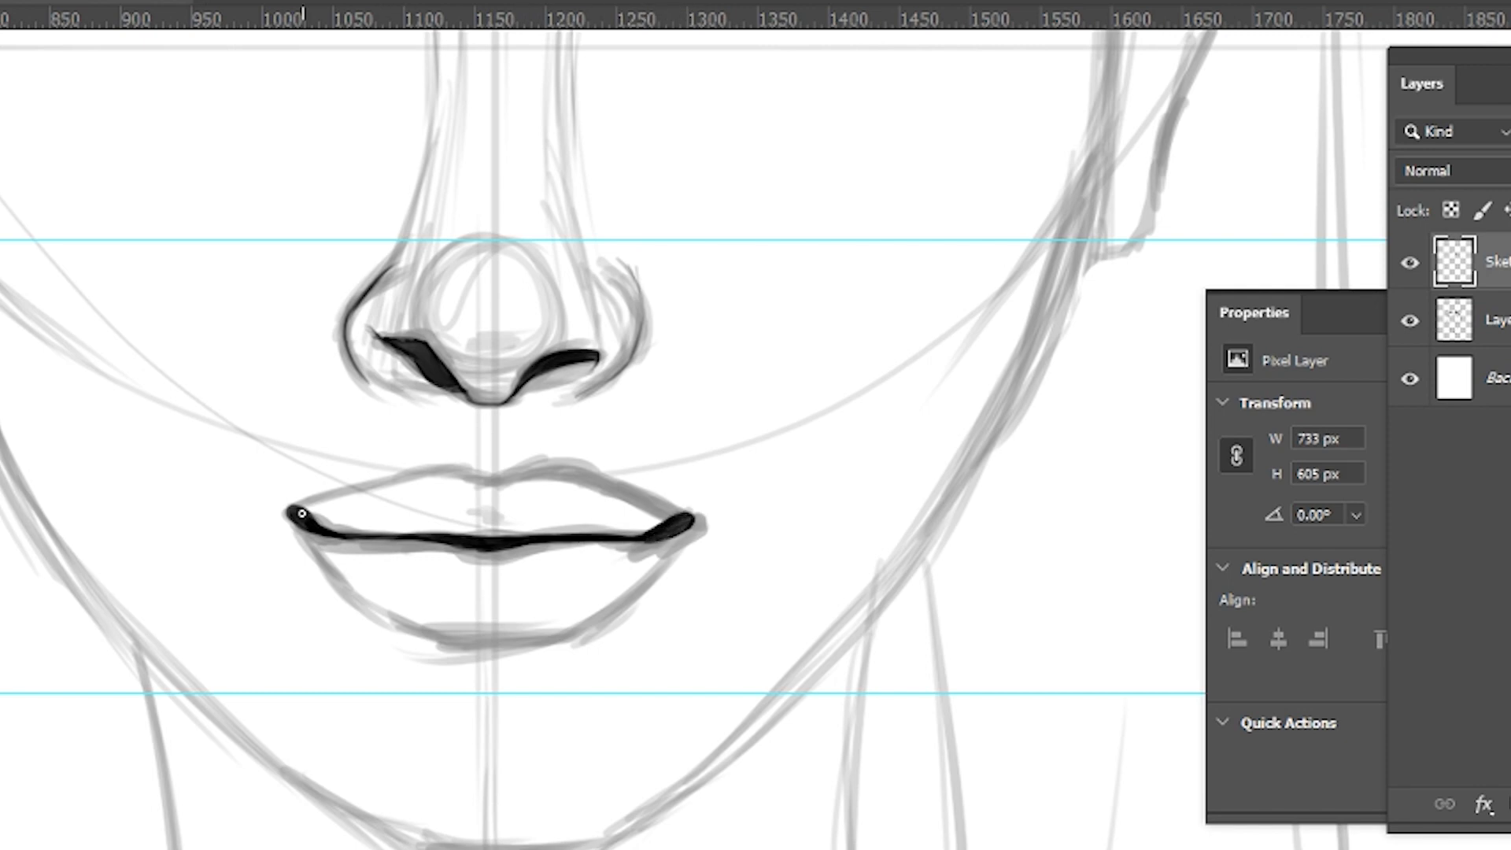
pyautogui.moveTo(293, 502)
pyautogui.mouseDown()
pyautogui.moveTo(569, 473)
pyautogui.moveTo(663, 505)
pyautogui.mouseUp()
pyautogui.moveTo(312, 544)
pyautogui.mouseDown()
pyautogui.moveTo(504, 642)
pyautogui.moveTo(622, 613)
pyautogui.moveTo(671, 547)
pyautogui.mouseUp()
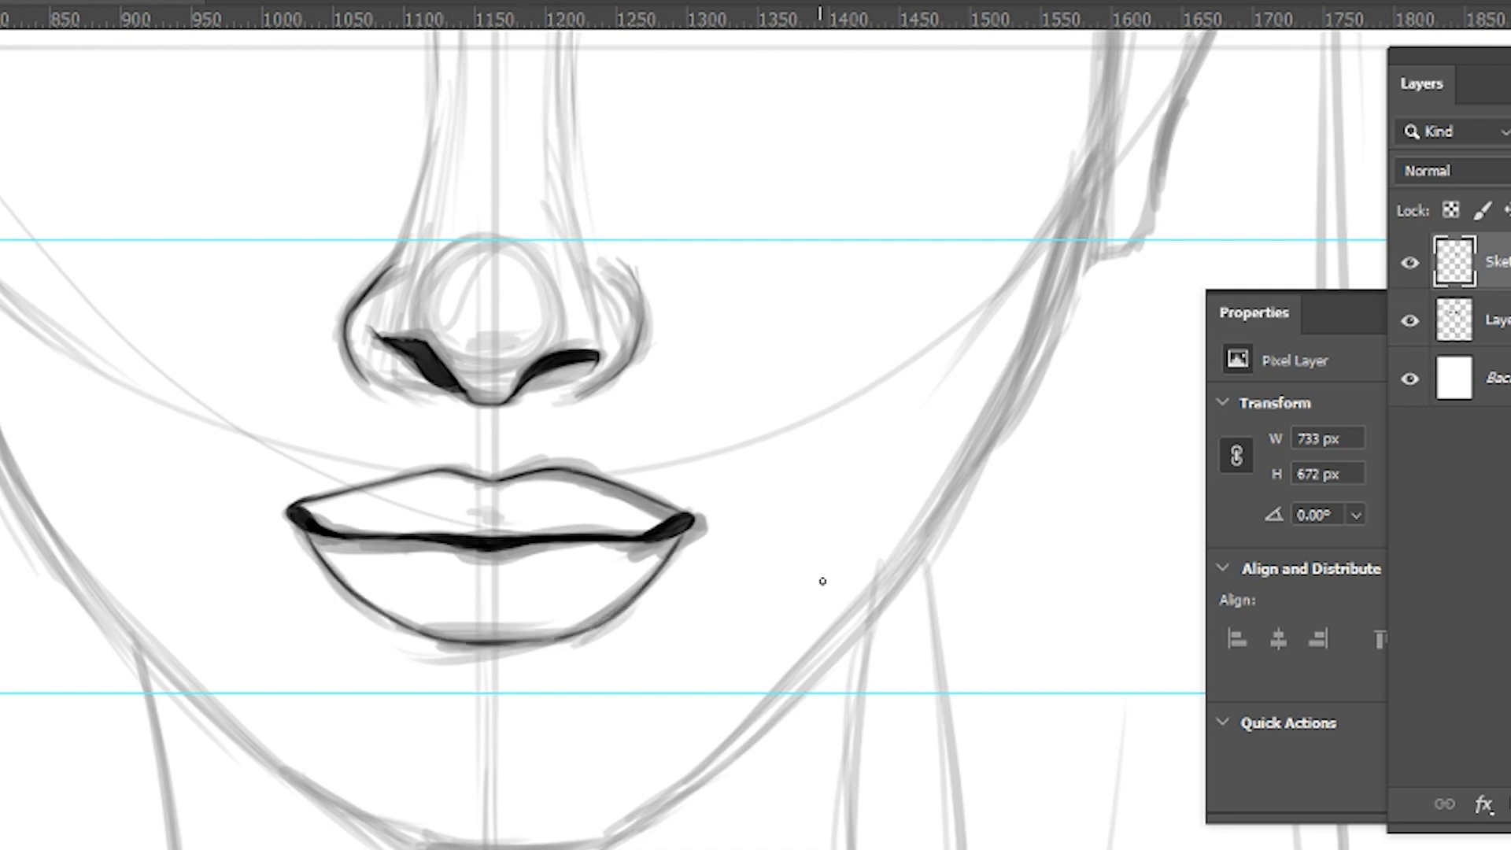
# - Ink the round iris and fill in the black pupil of the eye on the viewer's left
pyautogui.hotkey('ctrl', '-')
pyautogui.hotkey('ctrl', '-')
pyautogui.hotkey('ctrl', '+')
pyautogui.hotkey('ctrl', '+')
pyautogui.hotkey('ctrl', '+')
pyautogui.moveTo(680, 405)
pyautogui.mouseDown()
pyautogui.moveTo(806, 570)
pyautogui.moveTo(610, 717)
pyautogui.mouseUp()
pyautogui.hotkey('ctrl', '-')
pyautogui.moveTo(214, 356)
pyautogui.mouseDown()
pyautogui.moveTo(227, 411)
pyautogui.moveTo(260, 442)
pyautogui.mouseUp()
pyautogui.moveTo(341, 363); pyautogui.dragTo(299, 445)
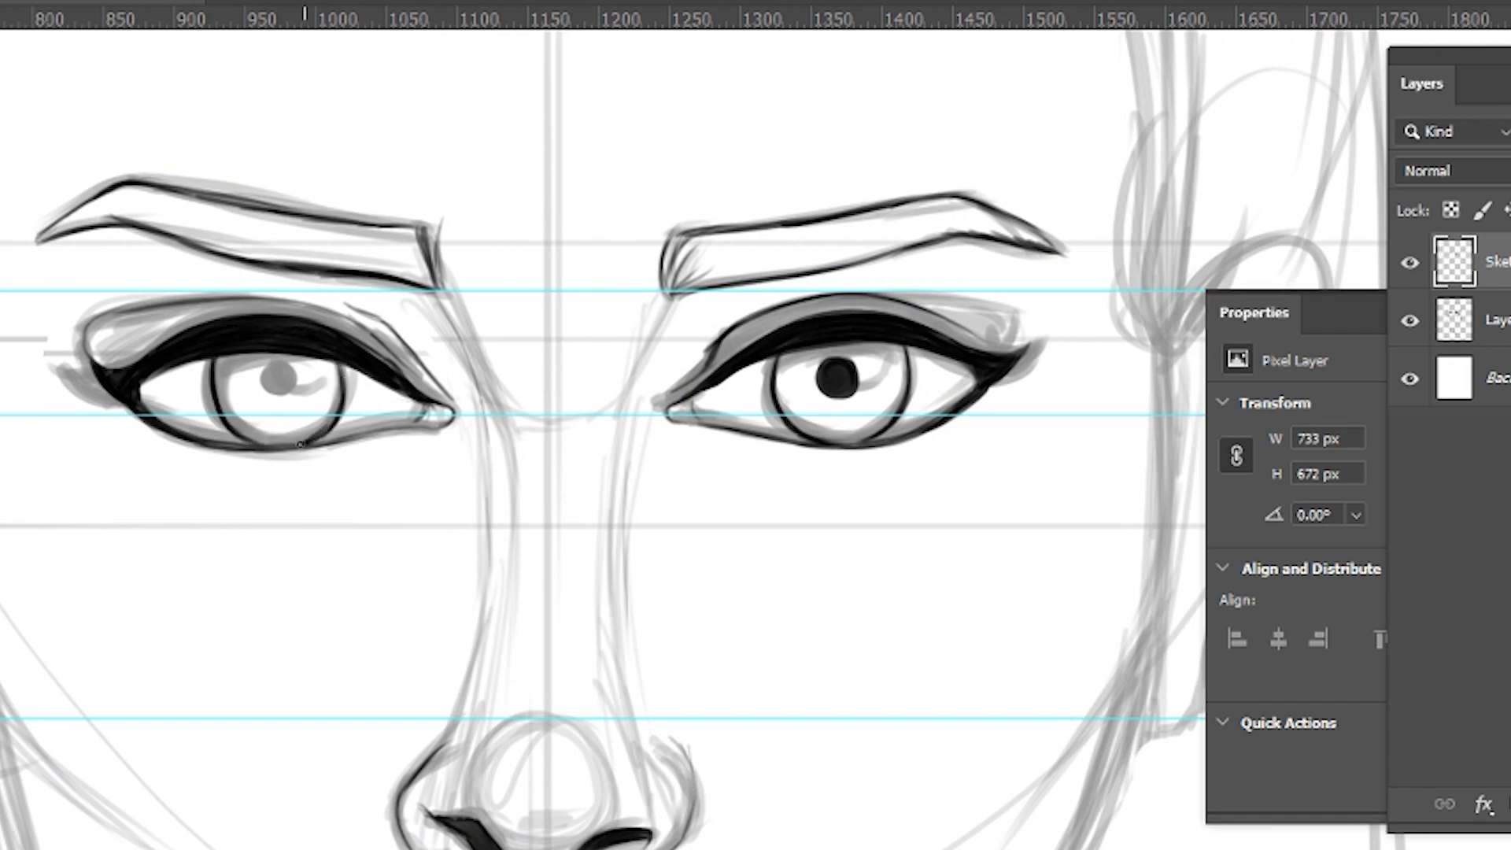
pyautogui.moveTo(268, 374)
pyautogui.mouseDown()
pyautogui.moveTo(283, 386)
pyautogui.moveTo(267, 389)
pyautogui.mouseUp()
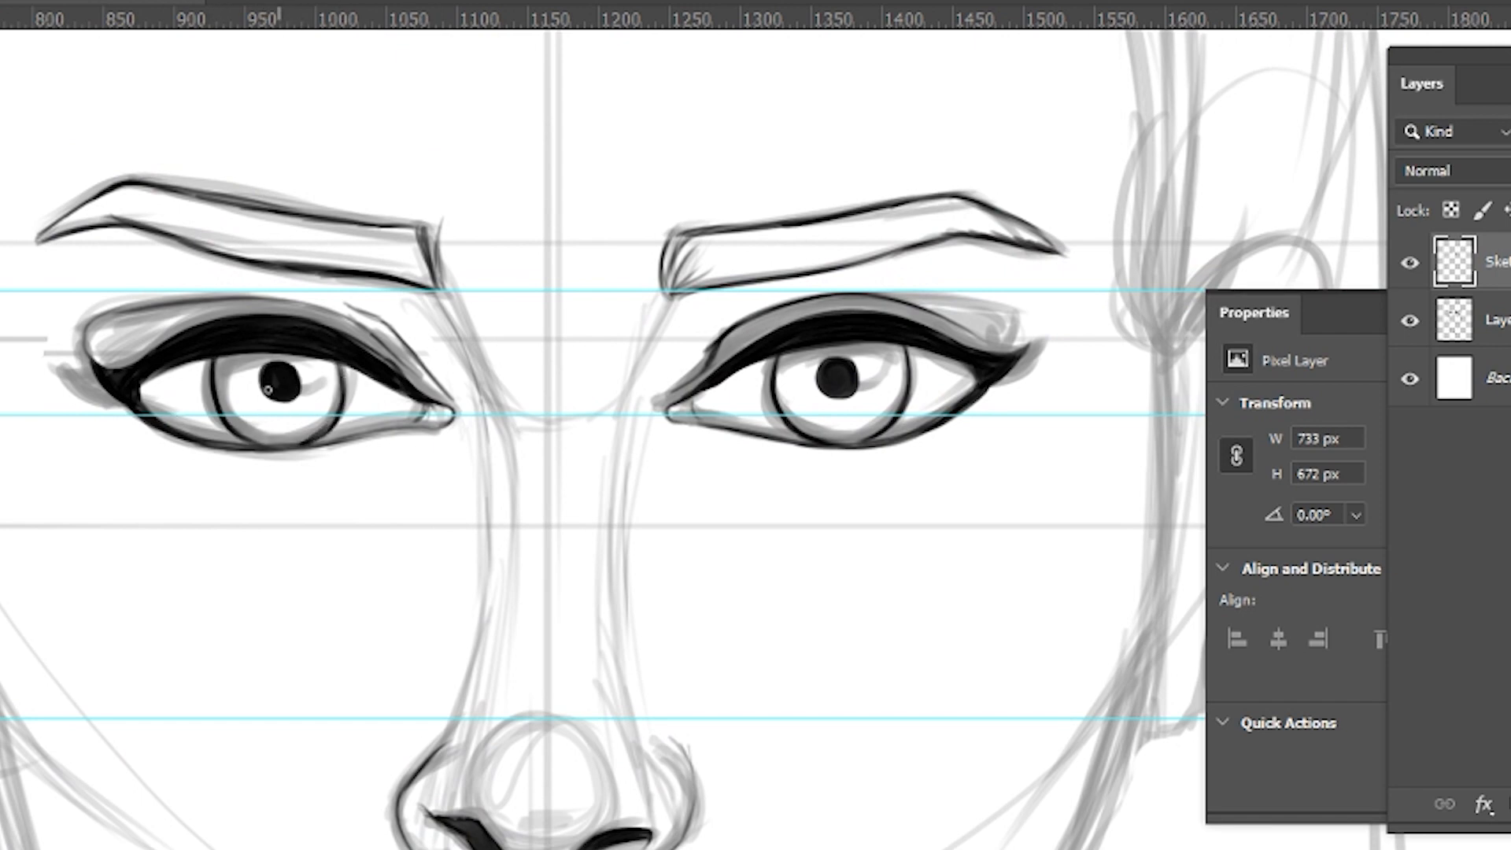
# - Trace the face contour with a clean line from both temples down the cheeks and around the chin, redoing unsatisfactory strokes
pyautogui.hotkey('ctrl', '-')
pyautogui.hotkey('ctrl', '-')
pyautogui.hotkey('ctrl', '+')
pyautogui.moveTo(788, 693); pyautogui.dragTo(702, 459)
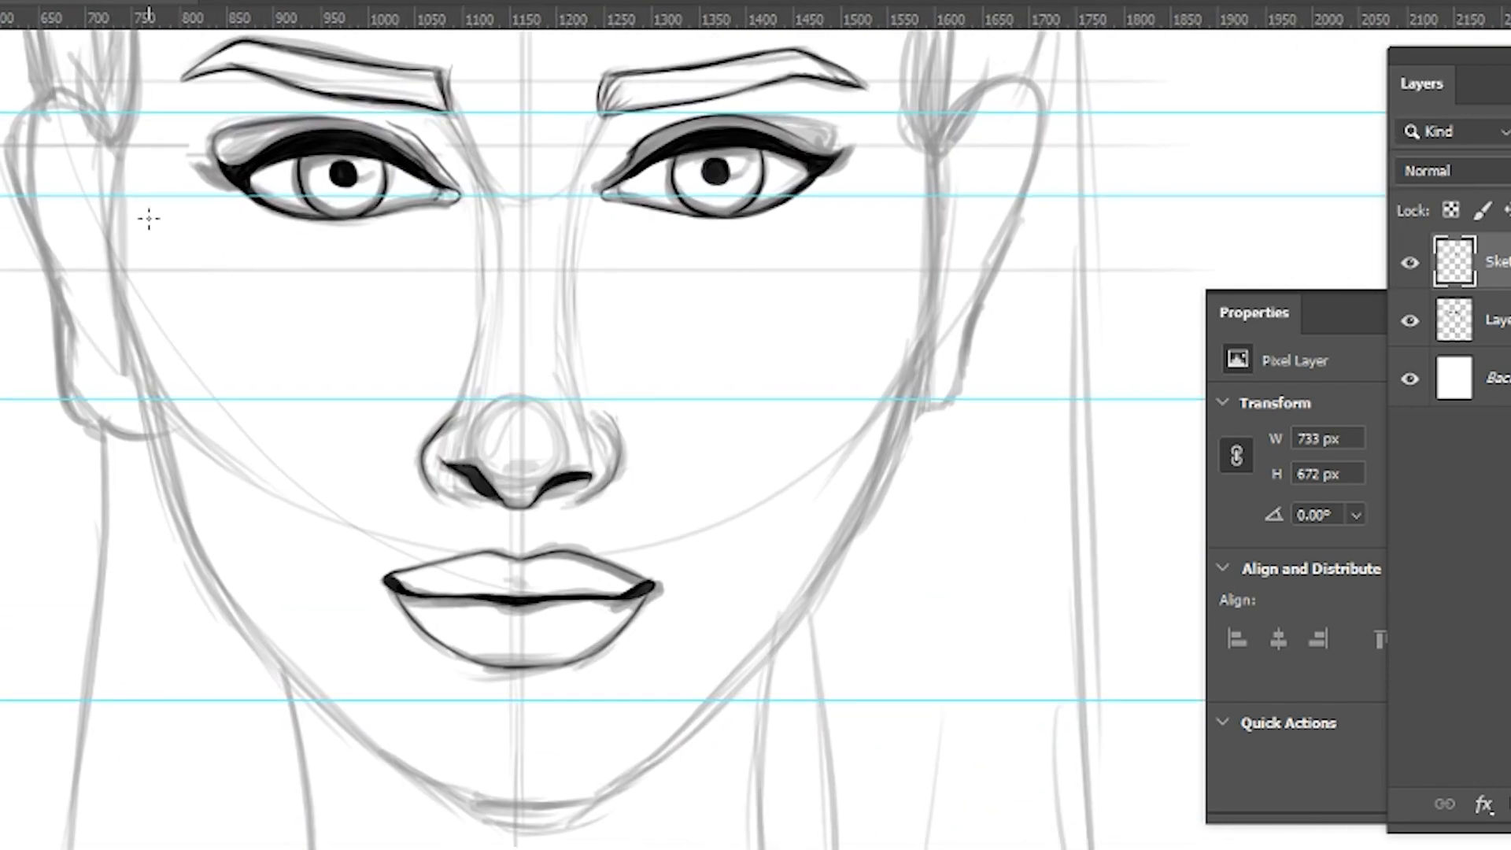
pyautogui.moveTo(118, 168)
pyautogui.mouseDown()
pyautogui.moveTo(221, 598)
pyautogui.moveTo(311, 705)
pyautogui.moveTo(287, 668)
pyautogui.moveTo(472, 806)
pyautogui.mouseUp()
pyautogui.hotkey('ctrl', 'z')
pyautogui.moveTo(945, 108)
pyautogui.mouseDown()
pyautogui.moveTo(928, 319)
pyautogui.moveTo(864, 517)
pyautogui.mouseUp()
pyautogui.hotkey('ctrl', 'z')
pyautogui.moveTo(936, 277)
pyautogui.mouseDown()
pyautogui.moveTo(889, 441)
pyautogui.moveTo(803, 592)
pyautogui.mouseUp()
pyautogui.moveTo(457, 797); pyautogui.dragTo(553, 813)
pyautogui.moveTo(488, 813)
pyautogui.mouseDown()
pyautogui.moveTo(581, 812)
pyautogui.moveTo(634, 779)
pyautogui.moveTo(782, 633)
pyautogui.moveTo(856, 505)
pyautogui.mouseUp()
pyautogui.moveTo(653, 762)
pyautogui.mouseDown()
pyautogui.moveTo(803, 611)
pyautogui.moveTo(869, 507)
pyautogui.moveTo(890, 439)
pyautogui.mouseUp()
# - Erase stray and overly thick strokes along the jaw on the viewer's right and outline the top of the adjacent ear
pyautogui.press('e')
pyautogui.moveTo(753, 657); pyautogui.dragTo(831, 555)
pyautogui.moveTo(730, 684)
pyautogui.mouseDown()
pyautogui.moveTo(786, 625)
pyautogui.moveTo(891, 413)
pyautogui.mouseUp()
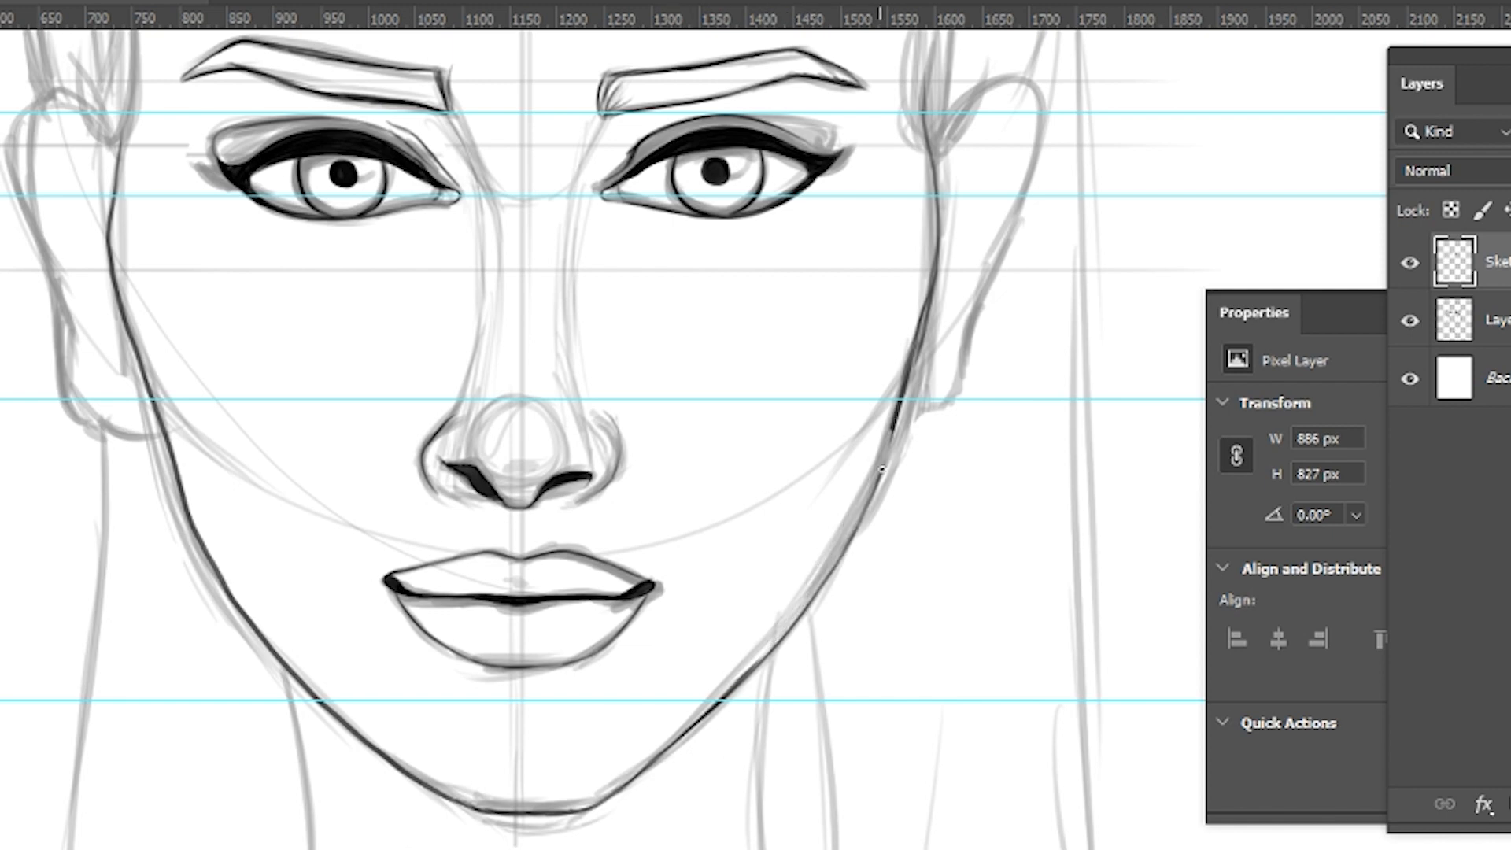
pyautogui.moveTo(882, 469); pyautogui.dragTo(794, 625)
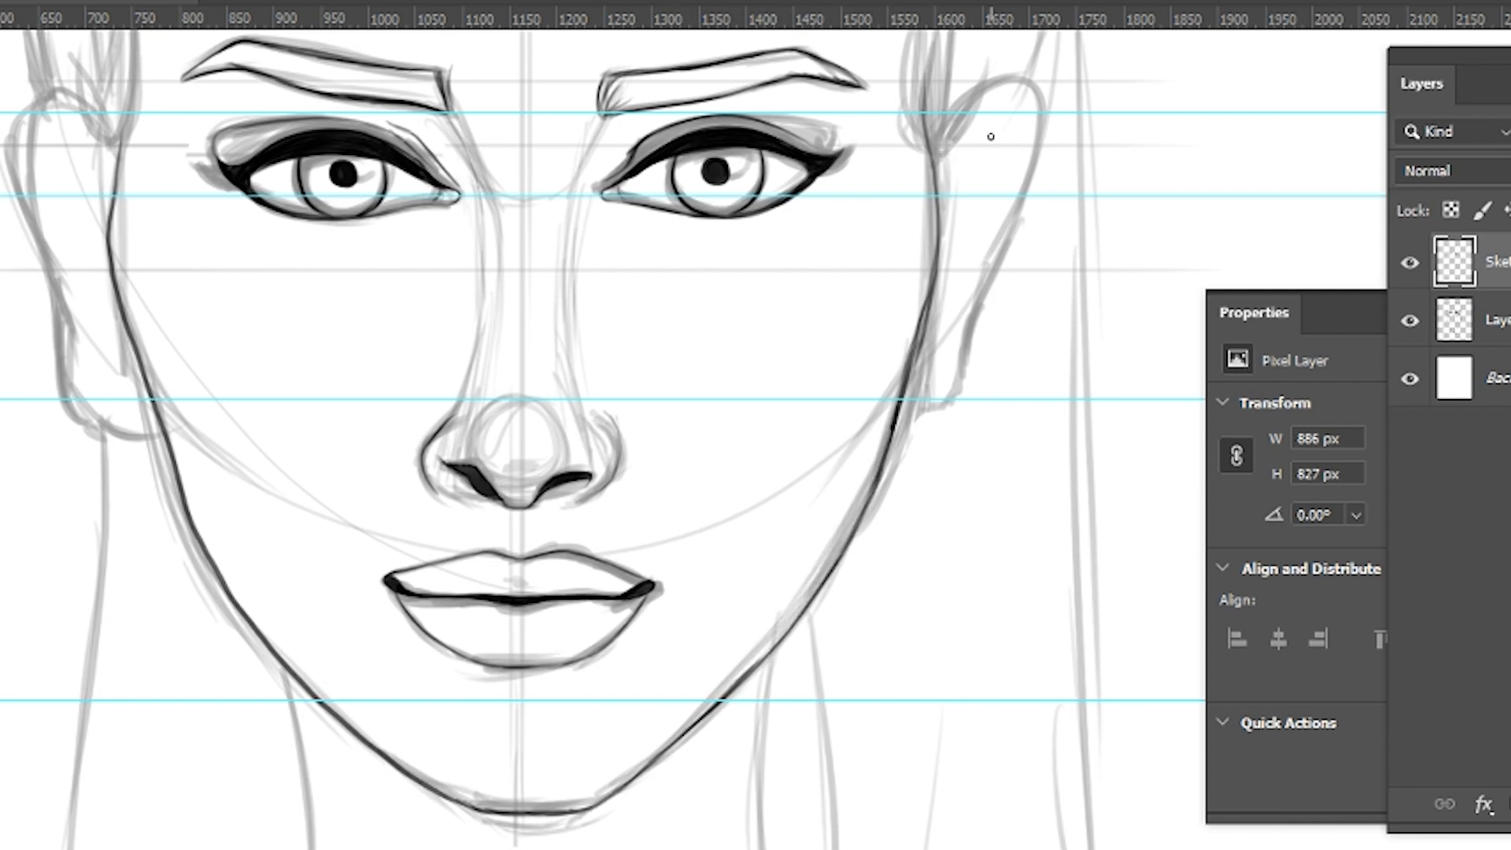
pyautogui.moveTo(947, 143); pyautogui.dragTo(1039, 213)
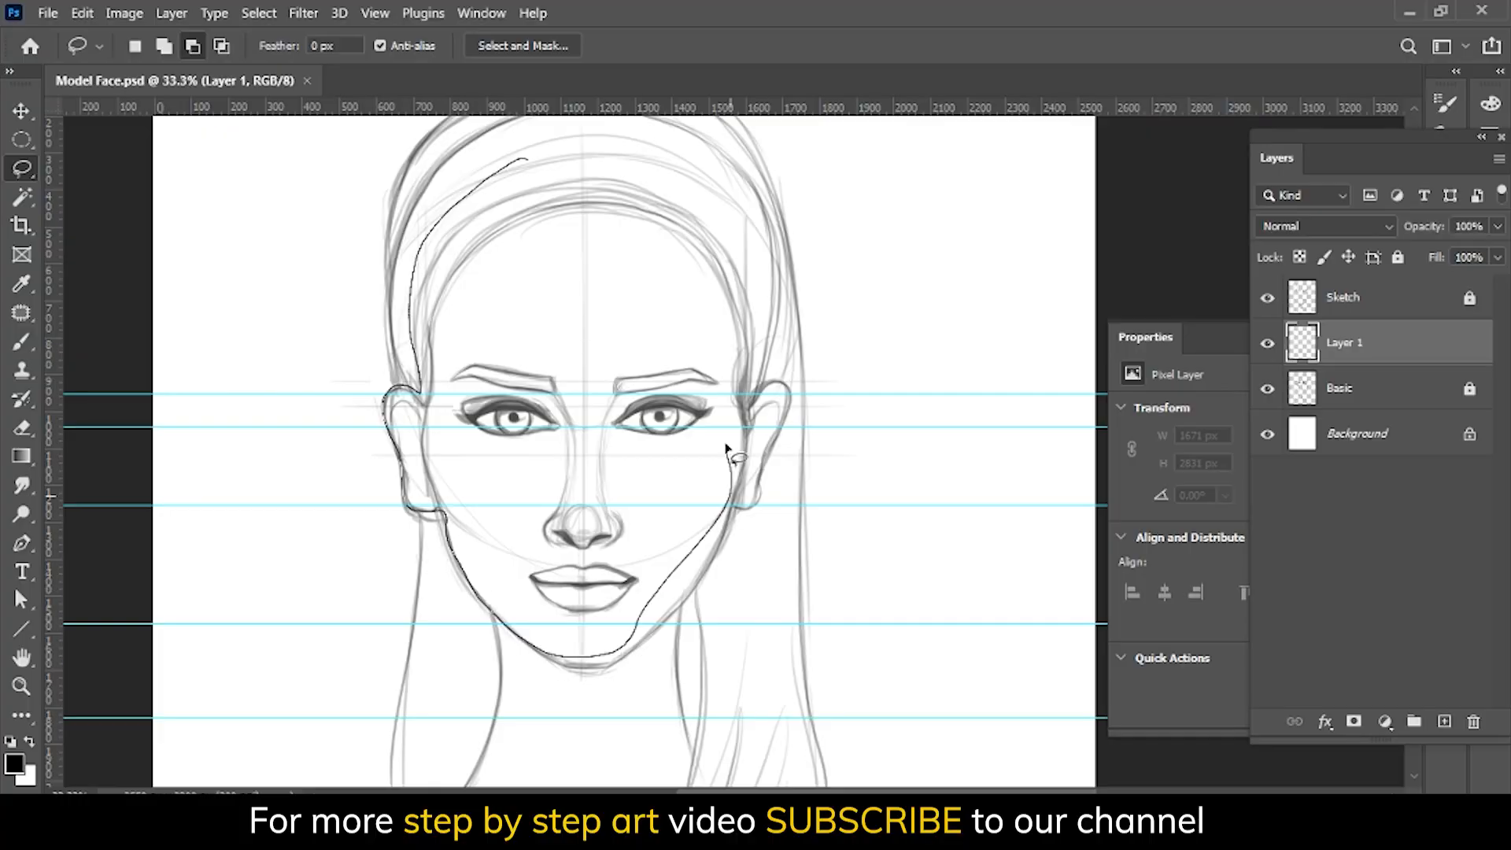
# - Select the whole skin area on Layer 1 with the Lasso, covering the face, ears, neck and shoulders
pyautogui.moveTo(725, 439)
pyautogui.mouseDown()
pyautogui.moveTo(773, 331)
pyautogui.moveTo(755, 362)
pyautogui.moveTo(762, 468)
pyautogui.moveTo(712, 299)
pyautogui.mouseUp()
pyautogui.moveTo(733, 502)
pyautogui.mouseDown()
pyautogui.moveTo(716, 554)
pyautogui.moveTo(654, 497)
pyautogui.moveTo(720, 500)
pyautogui.mouseUp()
pyautogui.moveTo(629, 551); pyautogui.dragTo(585, 374)
pyautogui.moveTo(403, 335); pyautogui.dragTo(472, 440)
pyautogui.moveTo(657, 480); pyautogui.dragTo(684, 399)
pyautogui.moveTo(470, 336)
pyautogui.mouseDown()
pyautogui.moveTo(339, 592)
pyautogui.moveTo(688, 506)
pyautogui.moveTo(697, 520)
pyautogui.mouseUp()
pyautogui.moveTo(803, 421); pyautogui.dragTo(1022, 633)
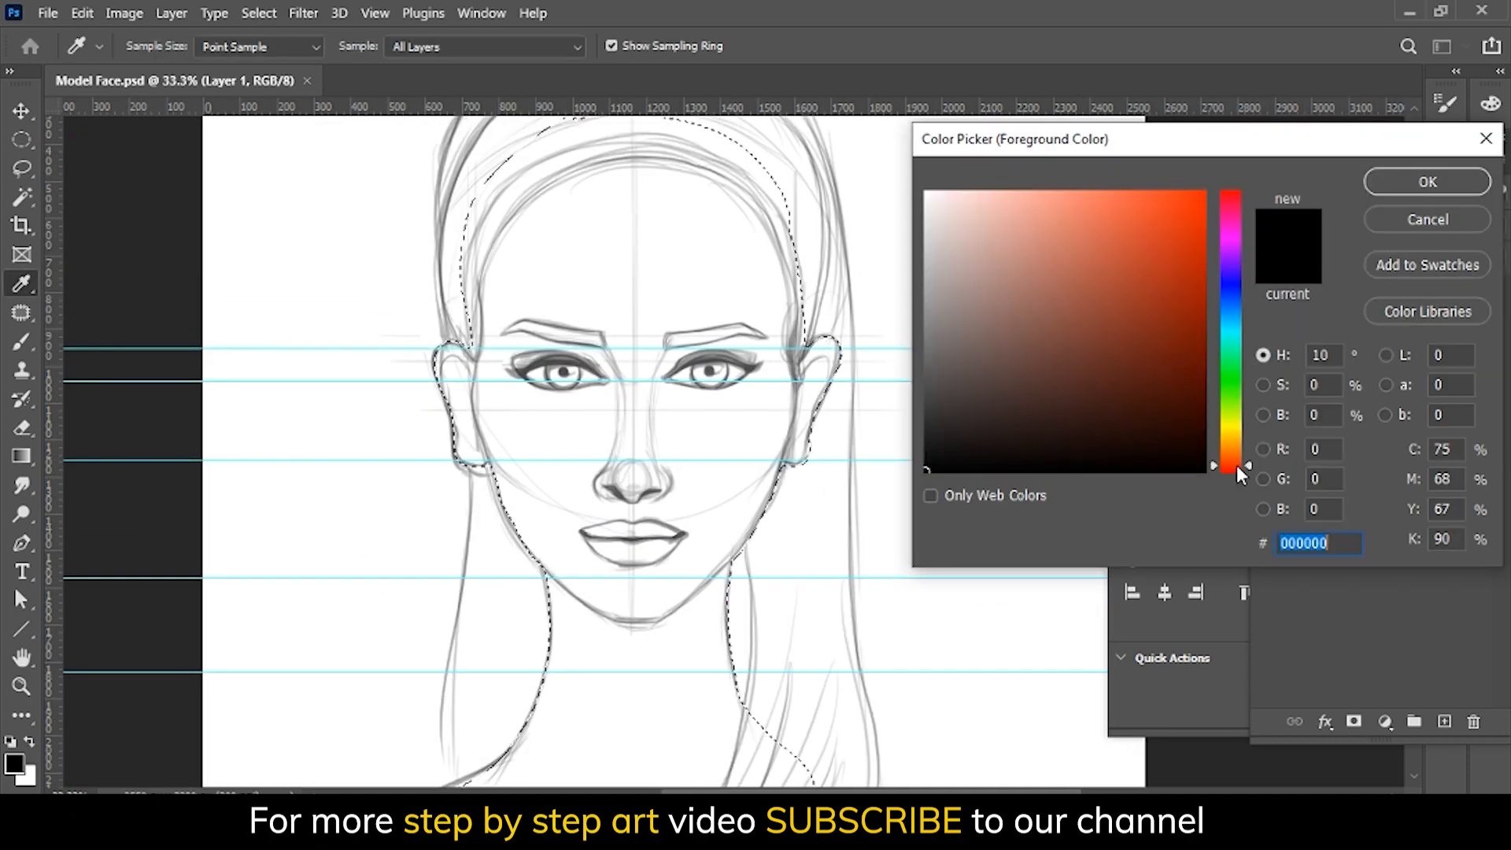
# - Set the foreground colour to a light peach skin tone, starting from #eaa0a0 and shifting it slightly towards orange
pyautogui.write('eaaea0')
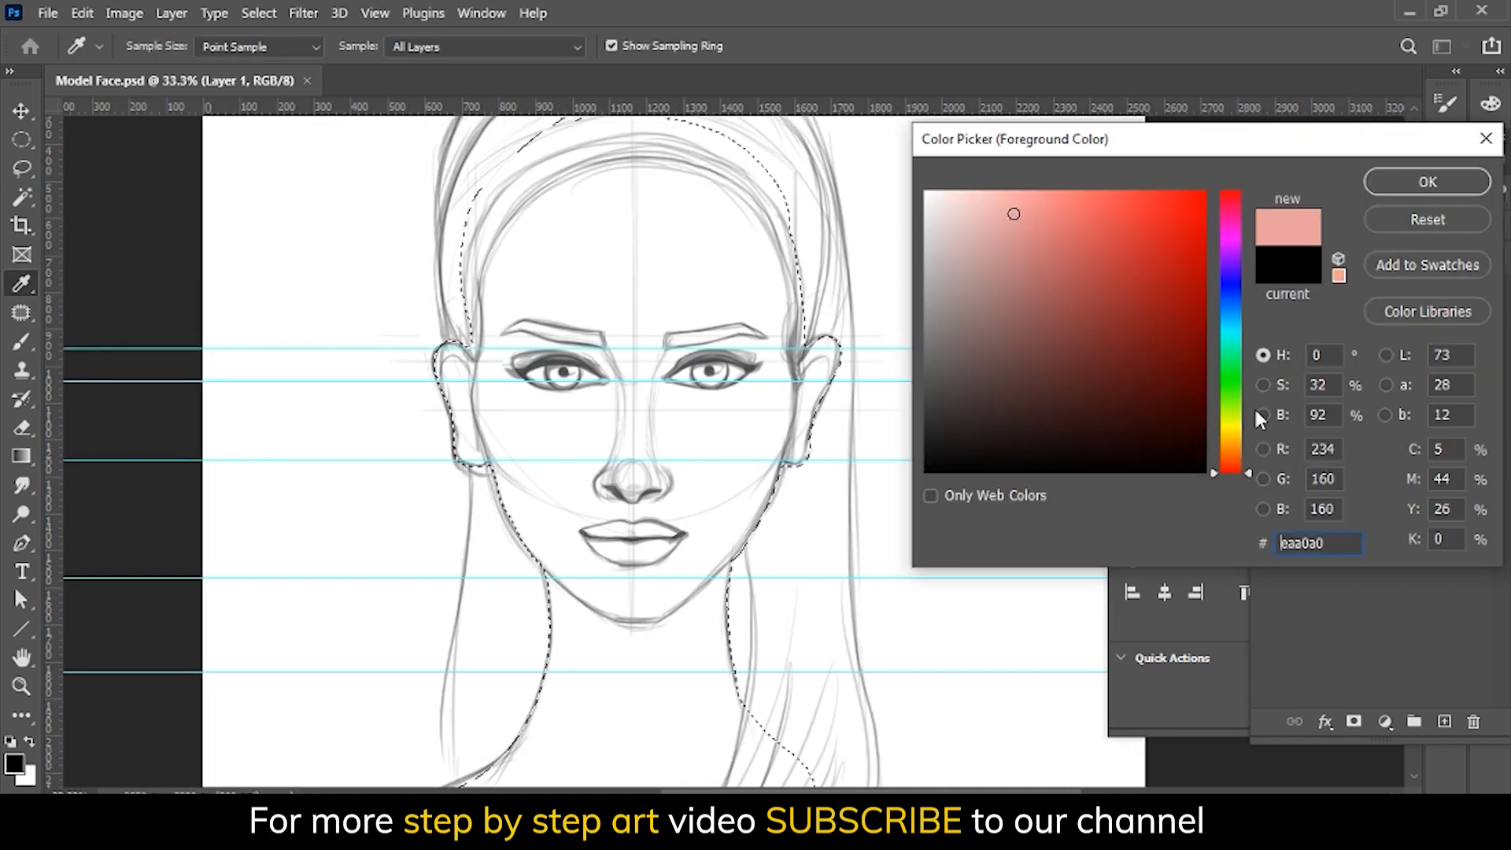
pyautogui.moveTo(1230, 466); pyautogui.dragTo(1230, 460)
pyautogui.moveTo(1012, 213); pyautogui.dragTo(1012, 225)
pyautogui.click(1428, 181)
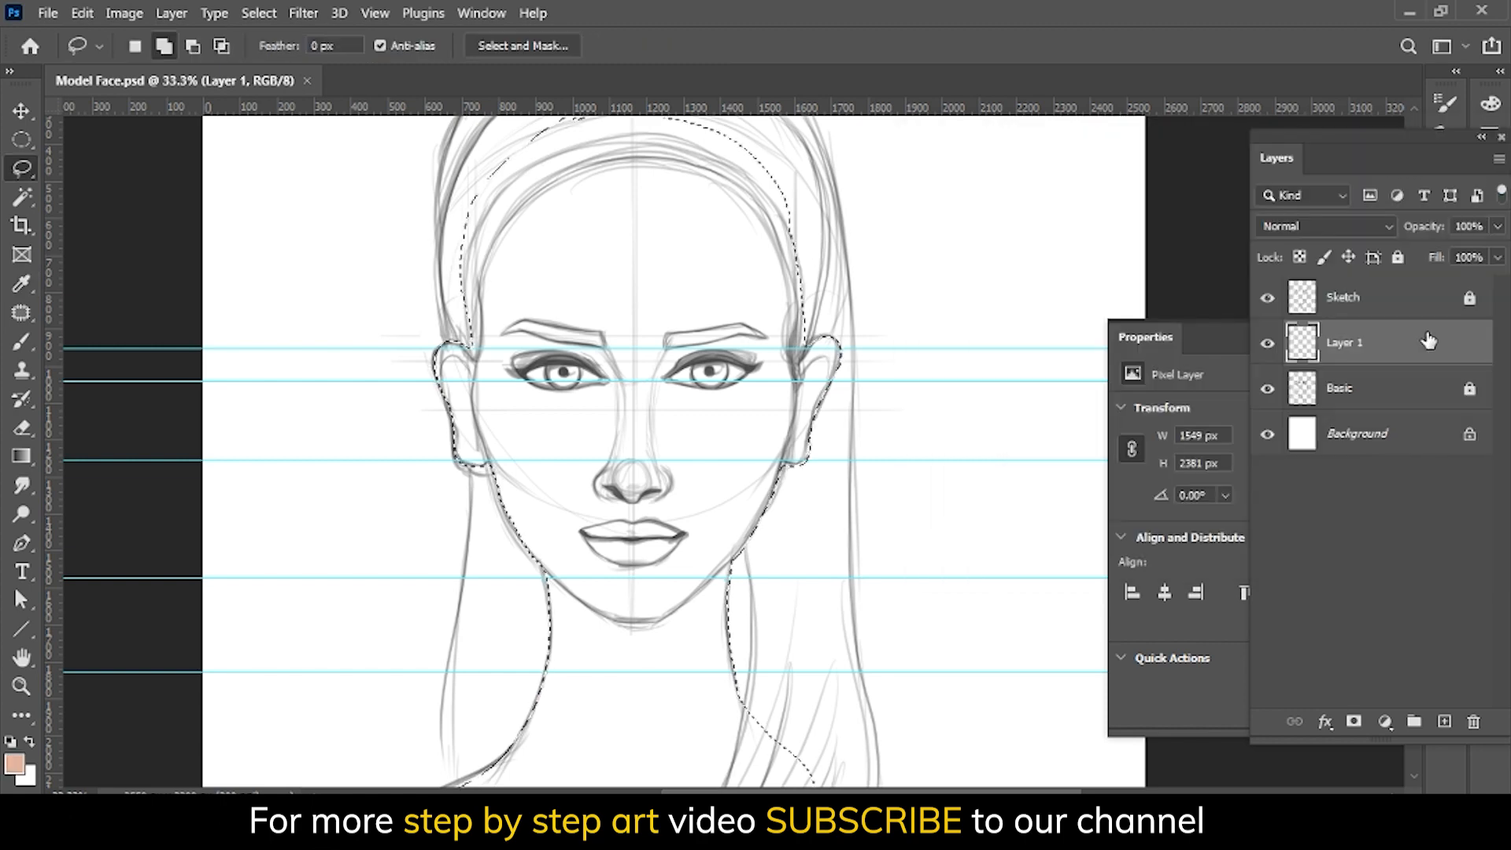
# - Fill the skin selection on Layer 1 with the foreground colour, deselect it and lock the layer's transparent pixels
pyautogui.hotkey('alt', 'BackSpace')
pyautogui.hotkey('ctrl', 'd')
pyautogui.click(1300, 256)
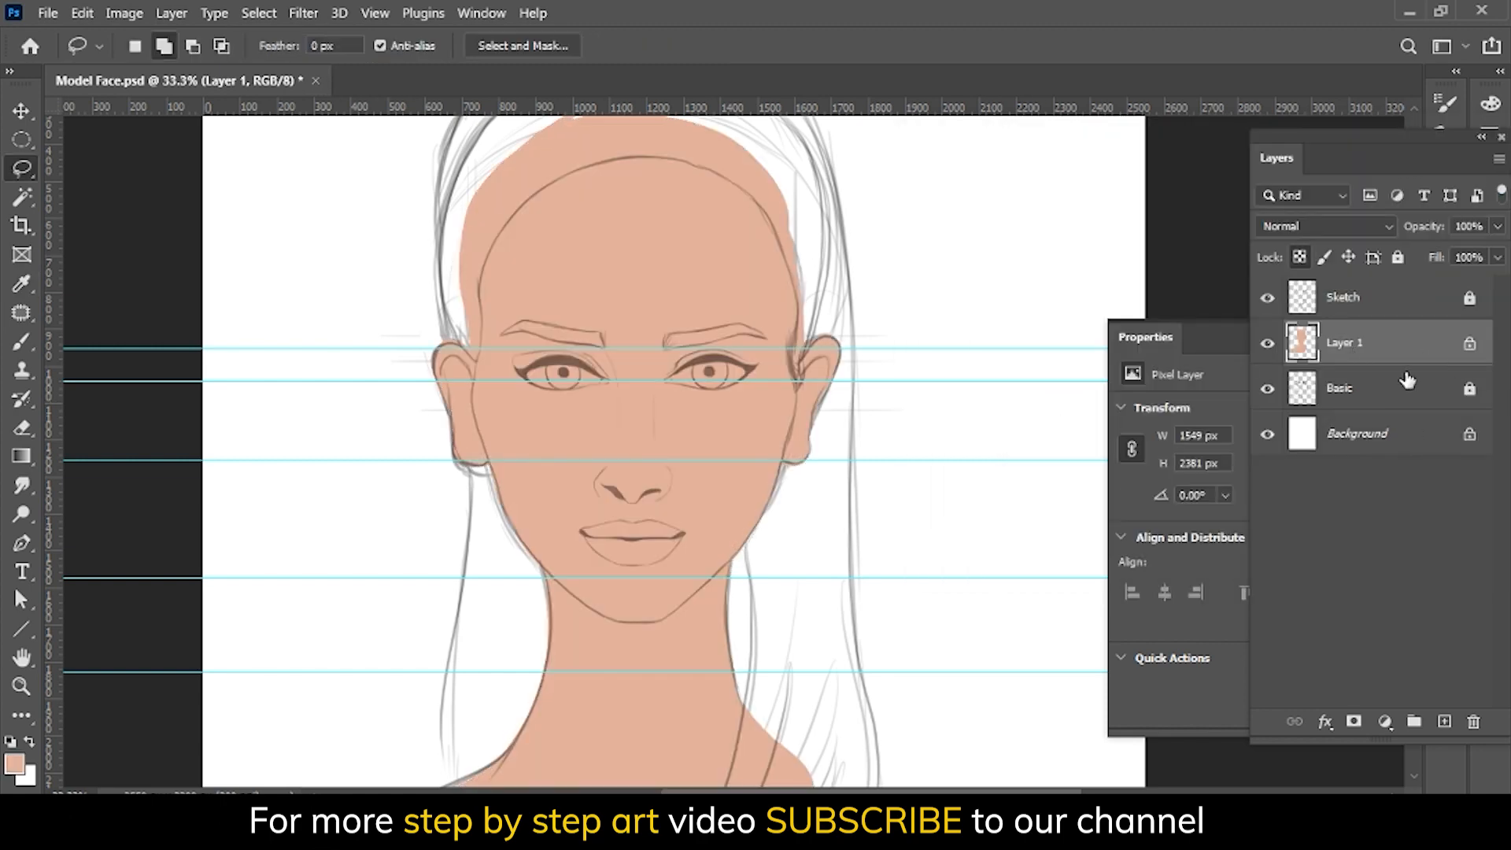
# - Switch to the Brush at size 45 and set the foreground colour to a dusty reddish brown, #bf7b74
pyautogui.press('b')
pyautogui.press(']')
pyautogui.press(']')
pyautogui.press(']')
pyautogui.press(']')
pyautogui.press(']')
pyautogui.press(']')
pyautogui.press(']')
pyautogui.click(15, 763)
pyautogui.moveTo(1230, 459); pyautogui.dragTo(1230, 466)
pyautogui.click(1041, 253)
pyautogui.click(1427, 182)
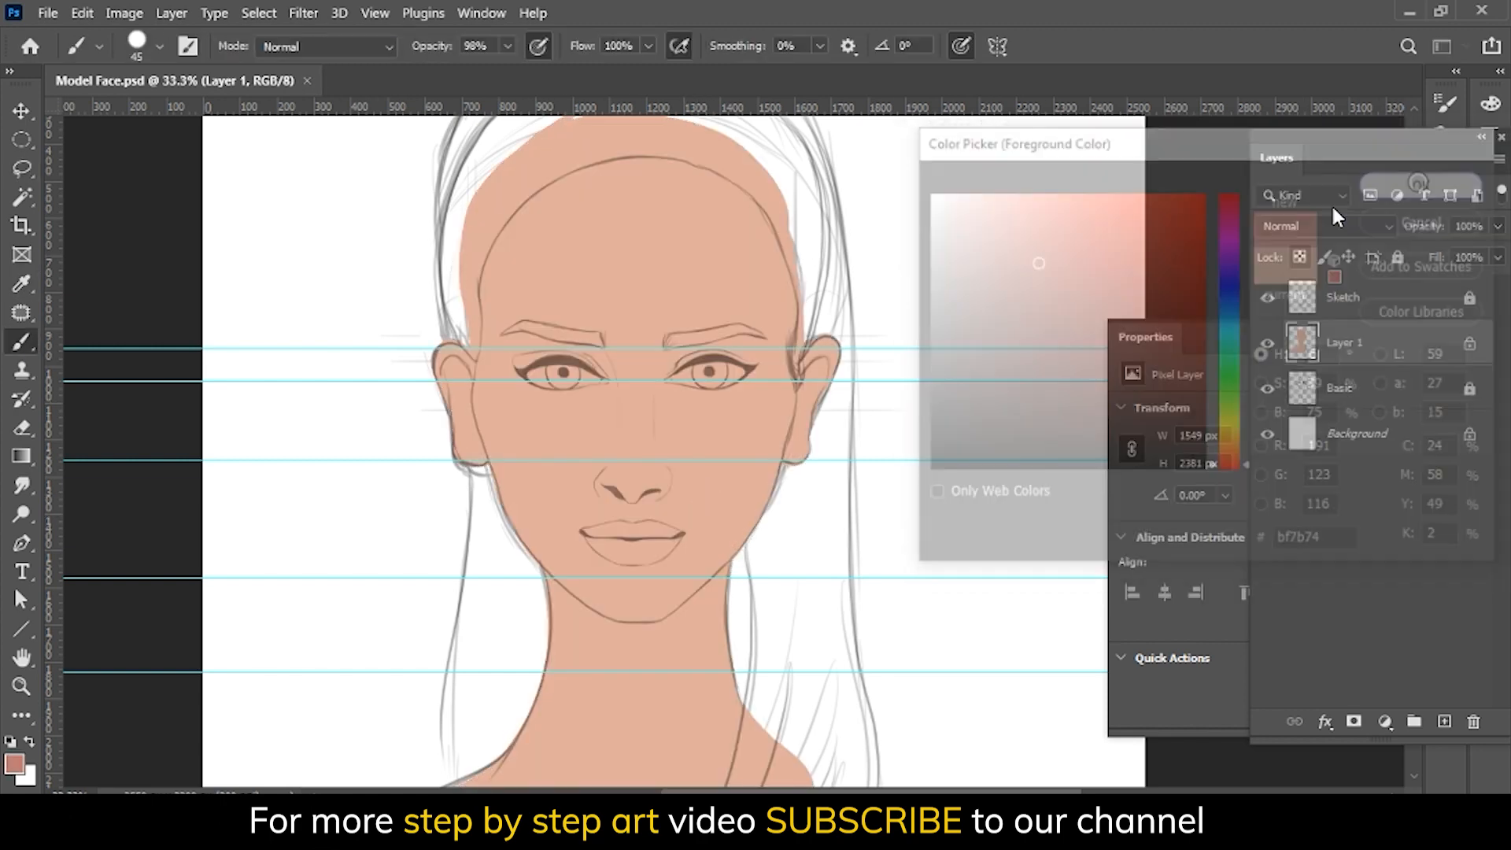
# - Choose a soft round brush, toggle pressure-controlled size, and set the opacity to 64% and the size to 70
pyautogui.click(159, 47)
pyautogui.doubleClick(184, 586)
pyautogui.click(964, 47)
pyautogui.click(508, 47)
pyautogui.moveTo(516, 69); pyautogui.dragTo(476, 69)
pyautogui.press(']')
pyautogui.press(']')
pyautogui.press(']')
pyautogui.press(']')
pyautogui.press(']')
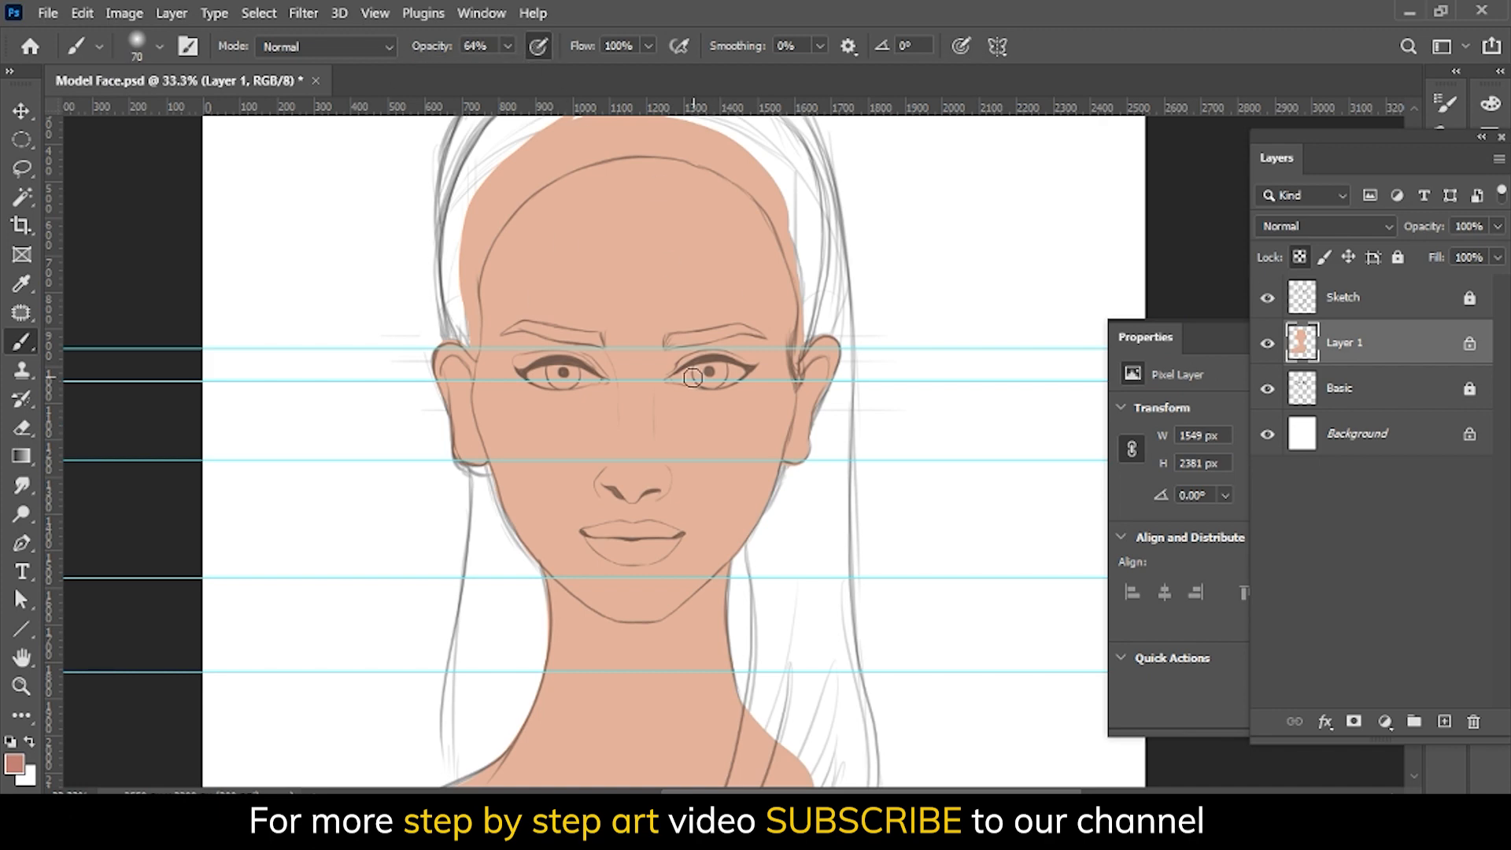
# - Paint soft reddish shadows around both eyes and along one side of the nose bridge, using brush size 60 for the nose
pyautogui.moveTo(673, 372)
pyautogui.mouseDown()
pyautogui.moveTo(758, 368)
pyautogui.moveTo(535, 384)
pyautogui.moveTo(586, 384)
pyautogui.mouseUp()
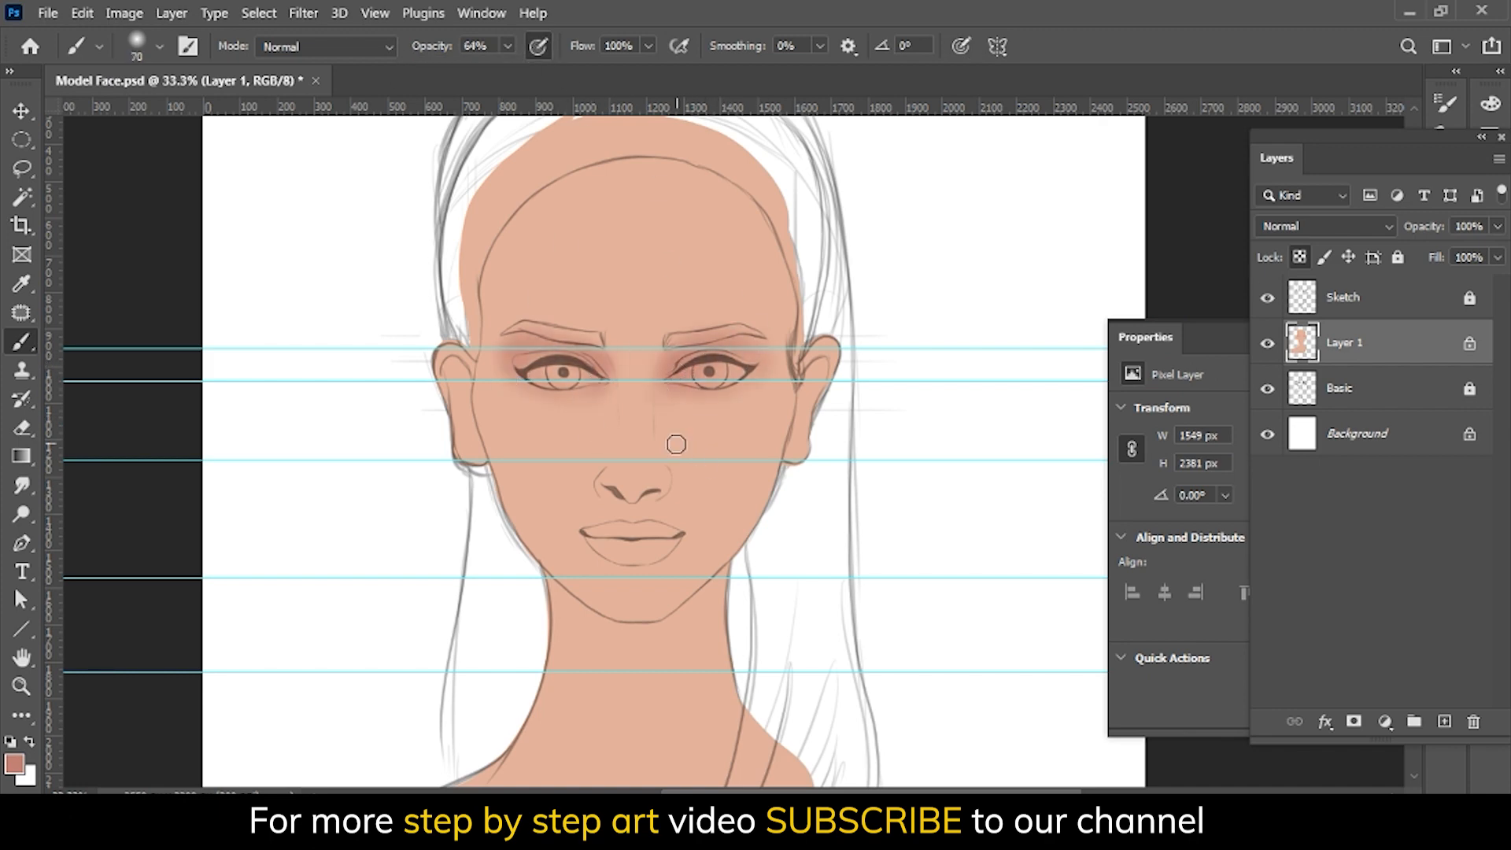
pyautogui.hotkey('ctrl', '+')
pyautogui.press('[')
pyautogui.moveTo(544, 325); pyautogui.dragTo(557, 440)
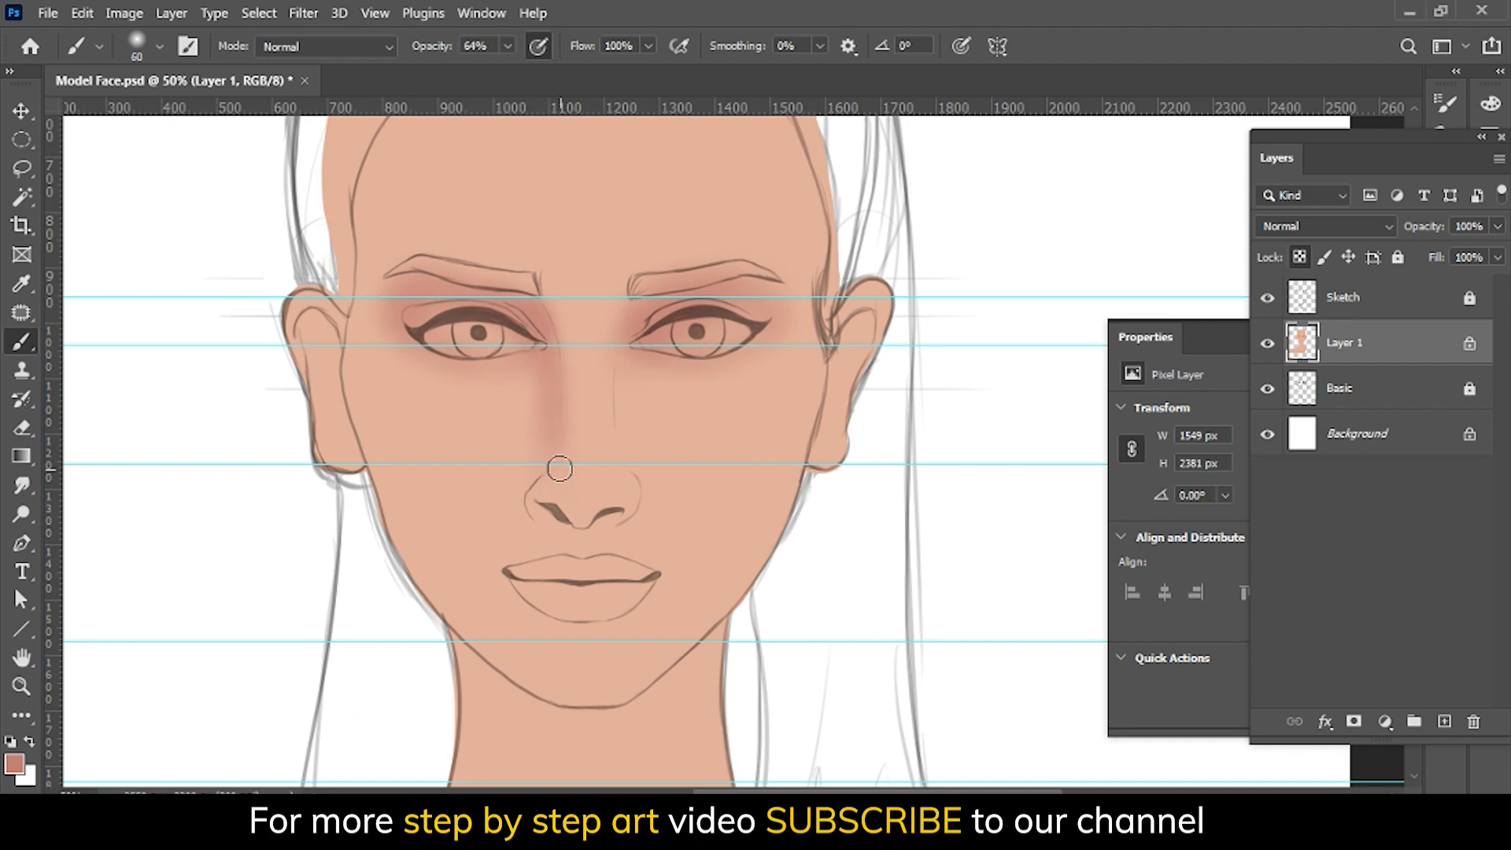